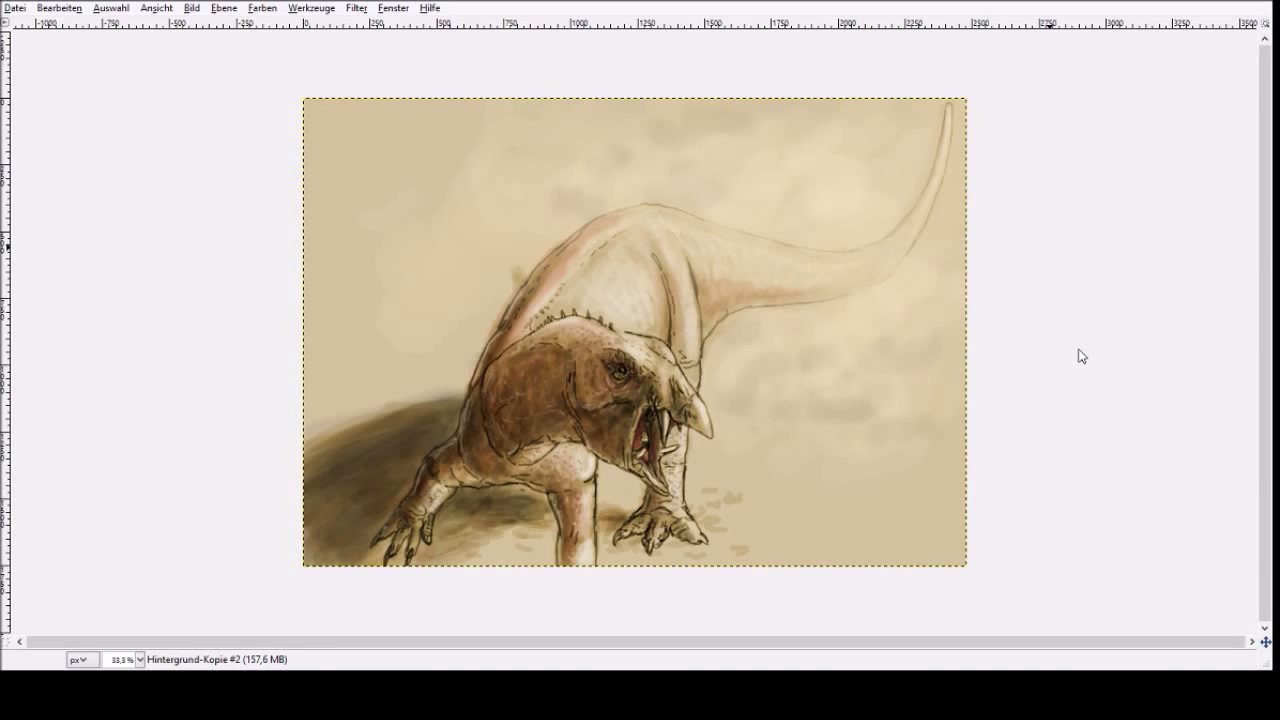
- Undo back to a blank canvas, and rough in the pterosaur's torso and upward-curving neck line with light grey strokes
key(ctrl+z)
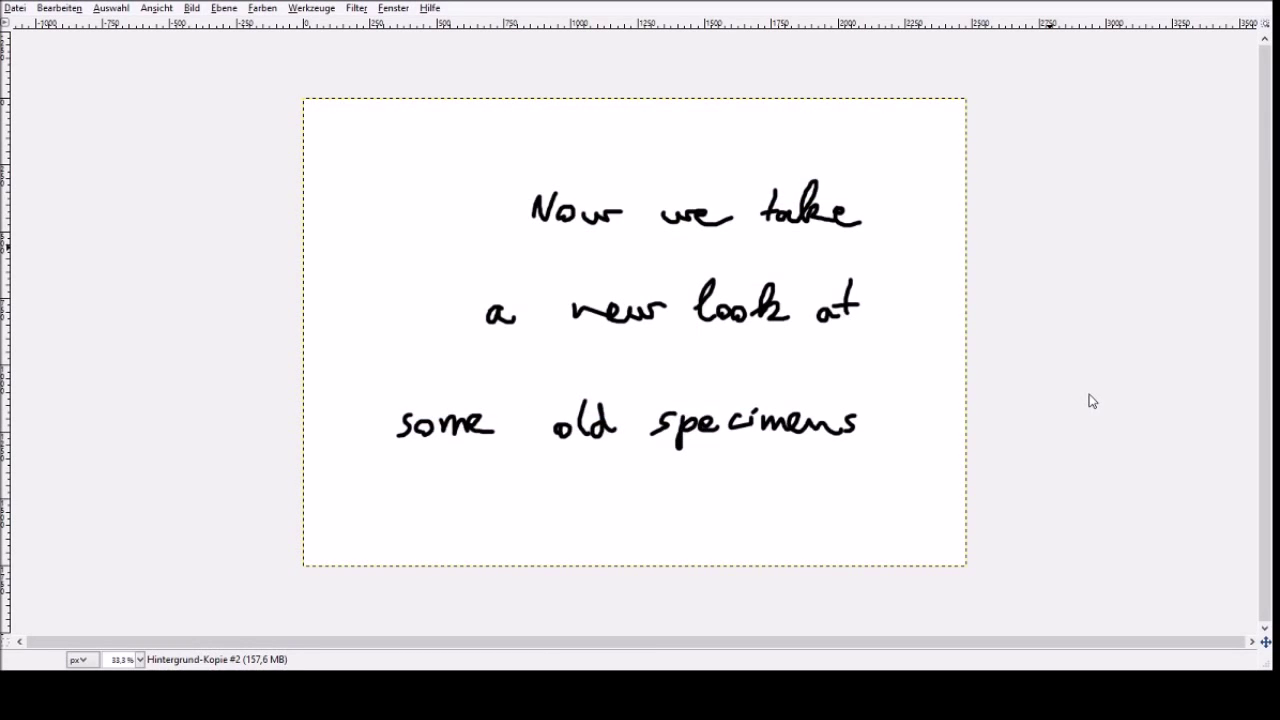
key(ctrl+z)
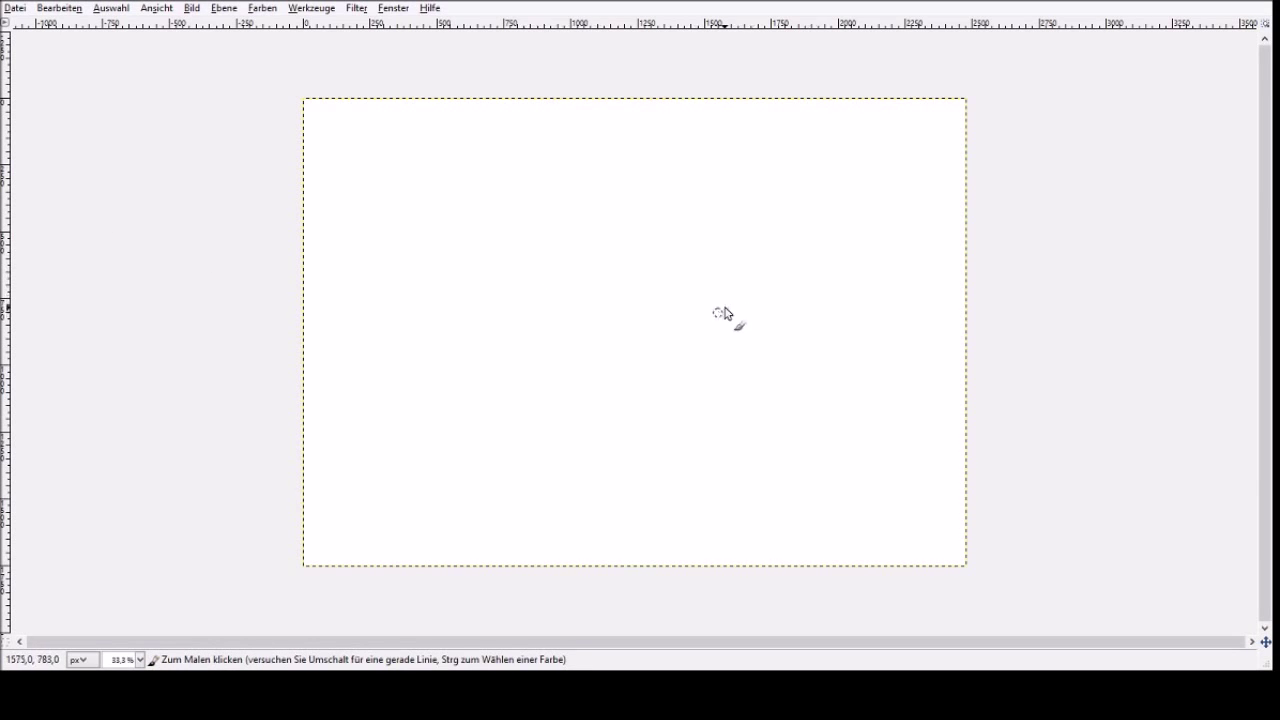
mouse_move(714, 302)
mouse_down()
mouse_move(657, 284)
mouse_move(652, 300)
mouse_move(692, 335)
mouse_move(741, 330)
mouse_move(730, 308)
mouse_move(665, 280)
mouse_move(722, 305)
mouse_move(755, 339)
mouse_move(637, 335)
mouse_move(635, 275)
mouse_move(651, 266)
mouse_move(647, 314)
mouse_move(622, 302)
mouse_move(675, 255)
mouse_move(609, 264)
mouse_move(638, 274)
mouse_move(665, 279)
mouse_move(572, 204)
mouse_up()
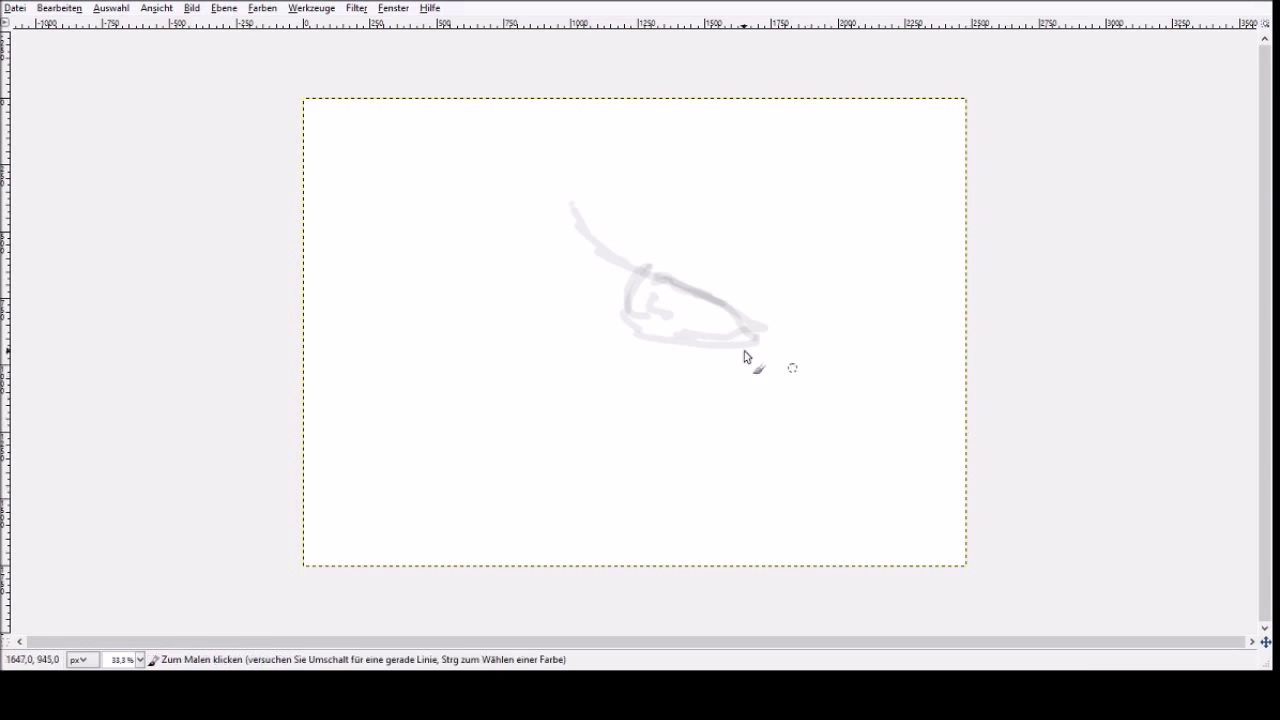
drag(561, 201, 556, 177)
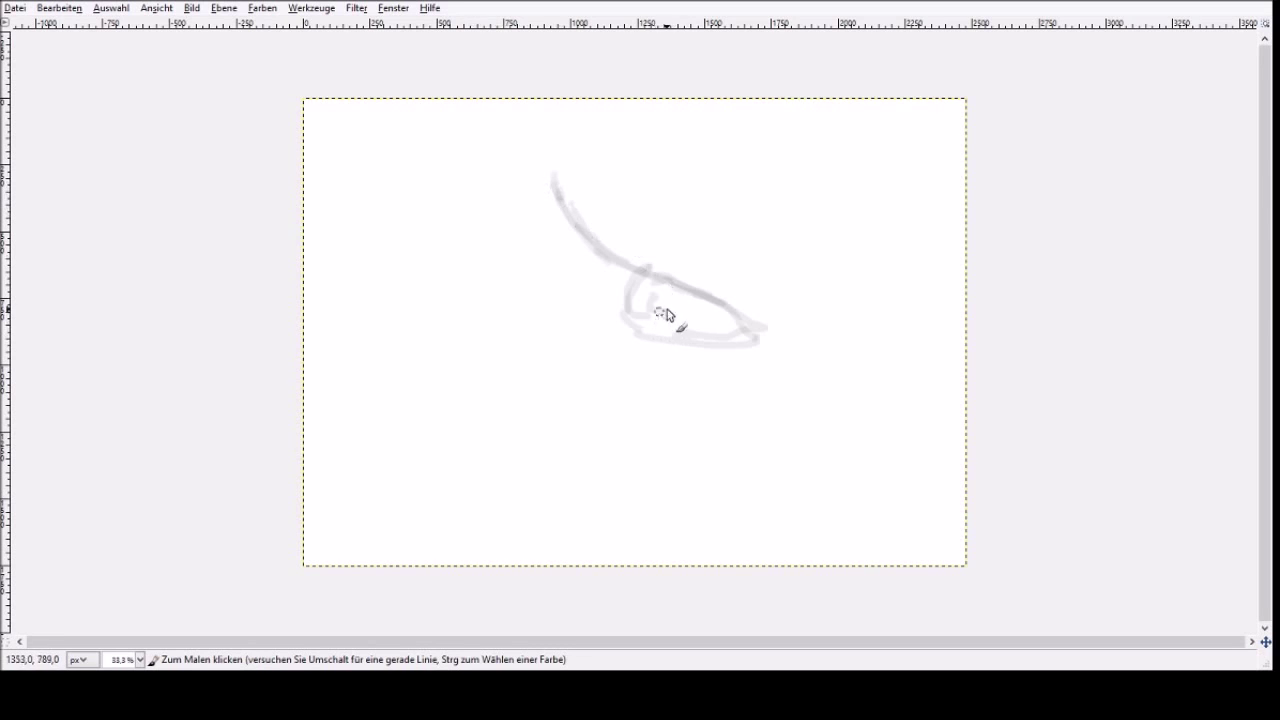
- Sketch the jointed front and hind limbs with small feet, and place a horizontal guide at ground level
mouse_move(689, 351)
mouse_down()
mouse_move(657, 297)
mouse_move(680, 352)
mouse_move(699, 348)
mouse_move(597, 441)
mouse_move(604, 430)
mouse_move(590, 498)
mouse_up()
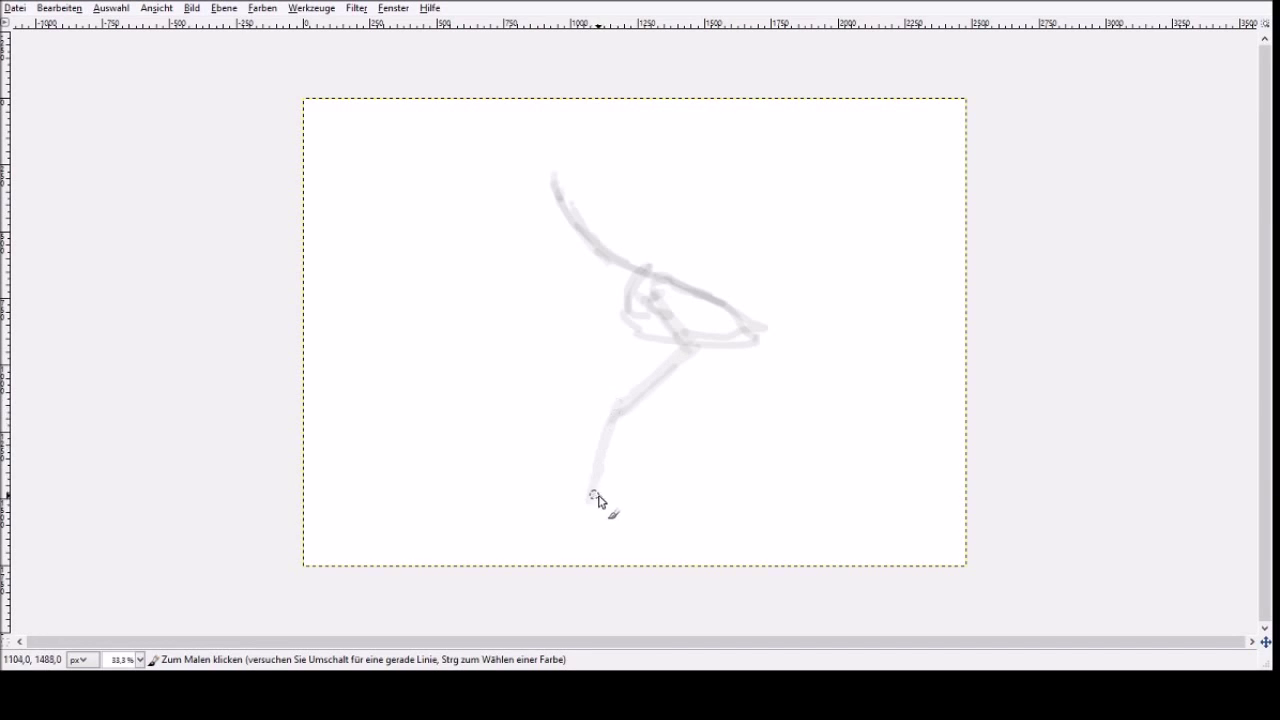
mouse_move(748, 344)
mouse_down()
mouse_move(722, 430)
mouse_move(726, 387)
mouse_move(720, 505)
mouse_move(721, 432)
mouse_up()
drag(717, 512, 722, 516)
drag(598, 511, 580, 514)
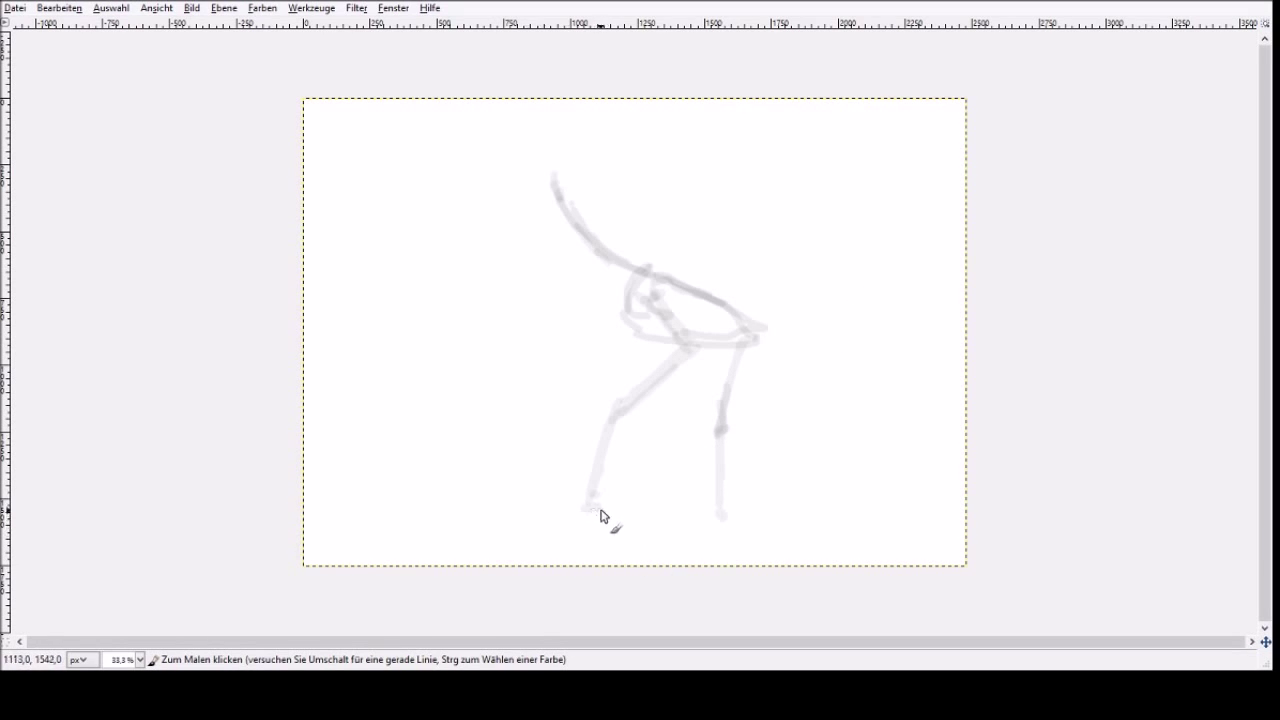
drag(668, 519, 738, 514)
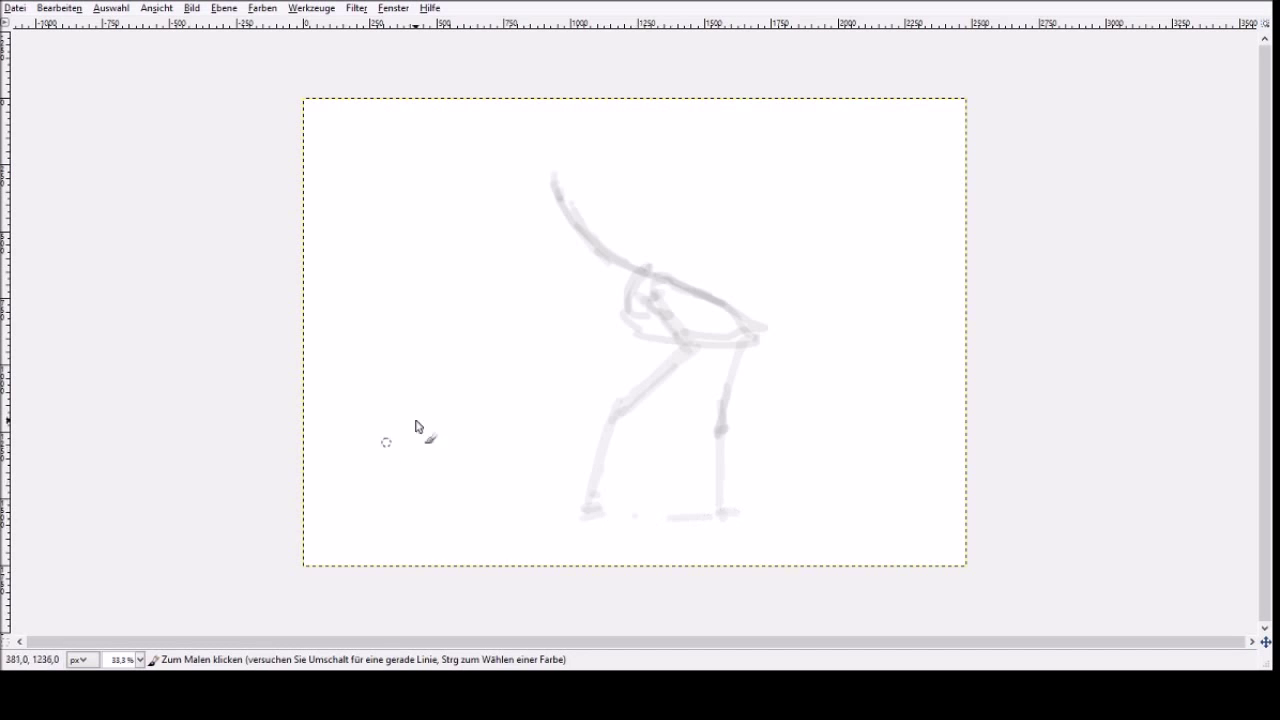
drag(620, 23, 666, 517)
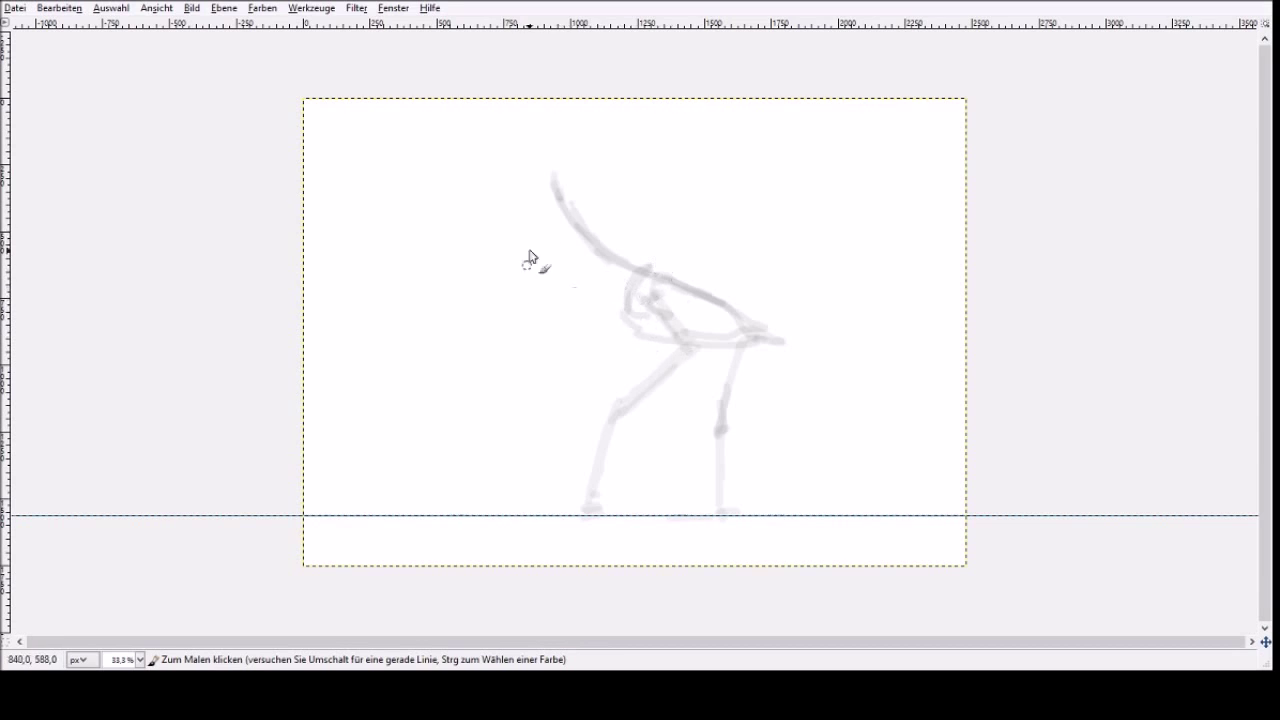
- Rough in the long pointed head with its eye, the neck contours, and the folded wing strokes across the body
drag(558, 172, 557, 149)
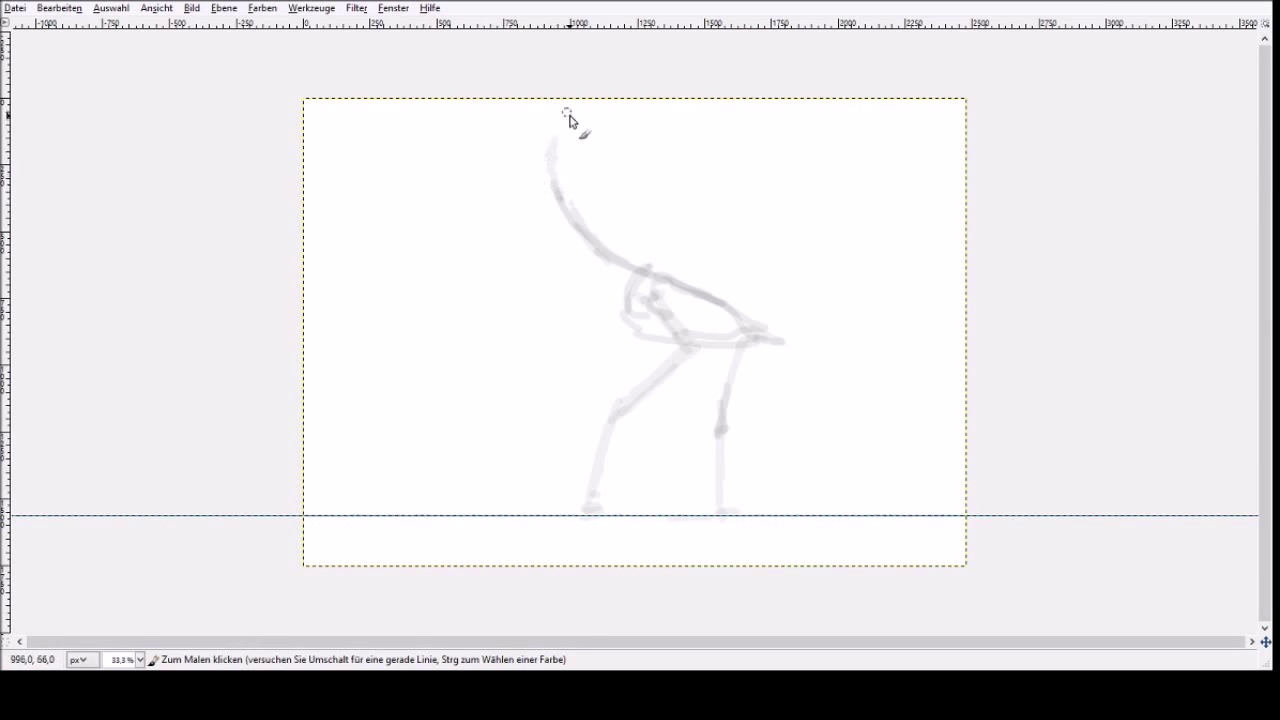
mouse_move(541, 140)
mouse_down()
mouse_move(500, 172)
mouse_move(556, 152)
mouse_move(550, 173)
mouse_move(508, 168)
mouse_move(423, 251)
mouse_up()
mouse_move(494, 189)
mouse_down()
mouse_move(413, 247)
mouse_move(514, 158)
mouse_move(397, 253)
mouse_move(489, 206)
mouse_move(403, 253)
mouse_move(464, 213)
mouse_move(401, 257)
mouse_move(498, 208)
mouse_move(400, 256)
mouse_move(537, 205)
mouse_up()
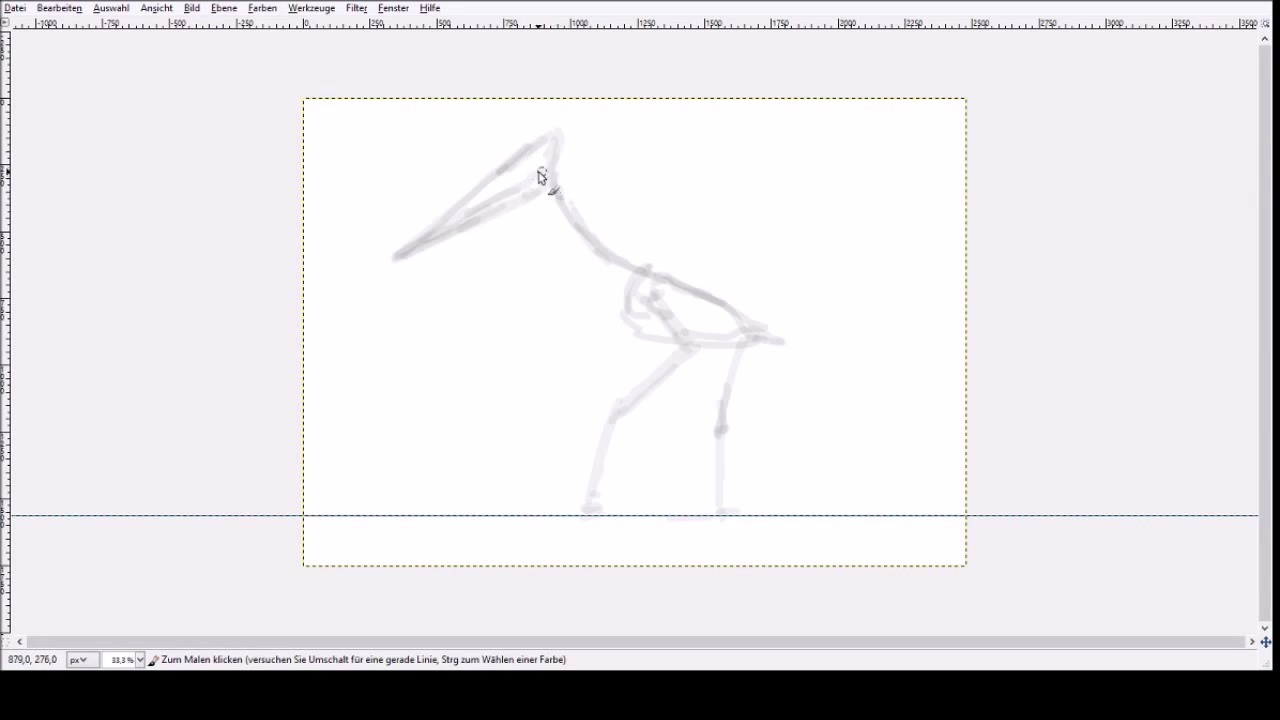
mouse_move(552, 168)
mouse_down()
mouse_move(520, 204)
mouse_move(536, 166)
mouse_up()
mouse_move(545, 210)
mouse_down()
mouse_move(618, 314)
mouse_move(552, 178)
mouse_move(559, 146)
mouse_move(578, 190)
mouse_move(662, 279)
mouse_move(734, 320)
mouse_up()
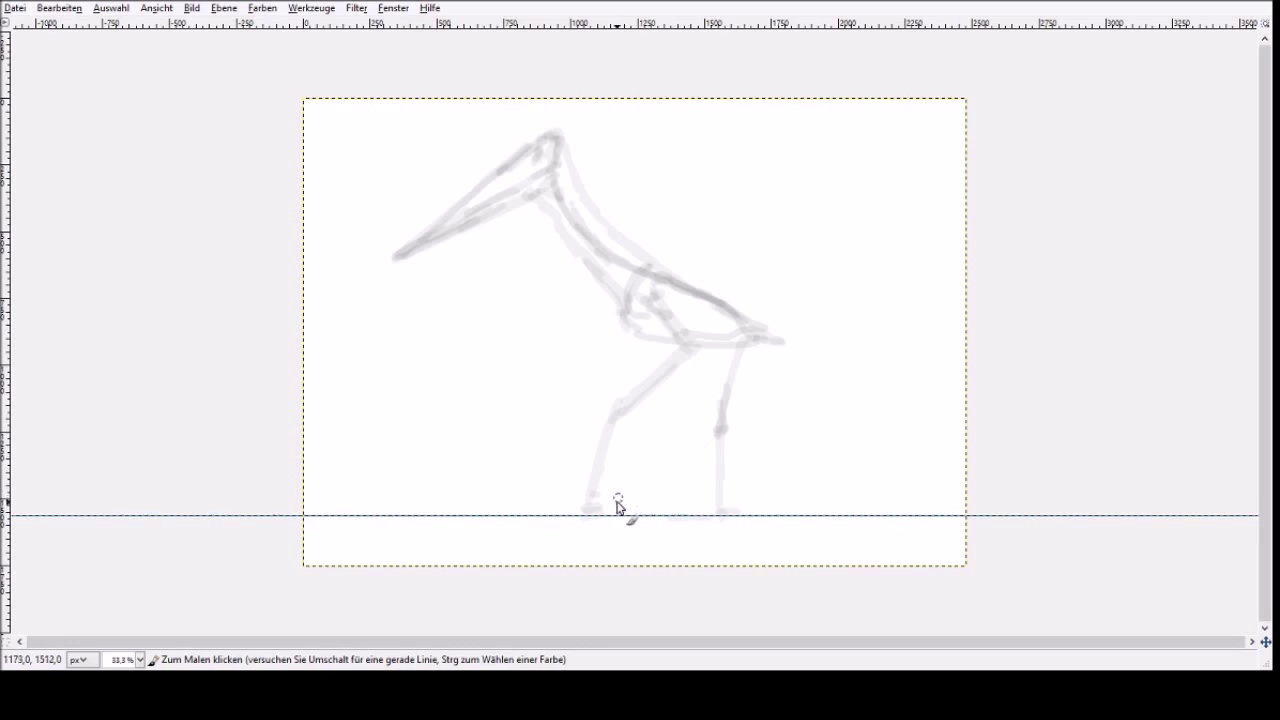
mouse_move(643, 474)
mouse_down()
mouse_move(730, 287)
mouse_move(670, 418)
mouse_move(620, 462)
mouse_up()
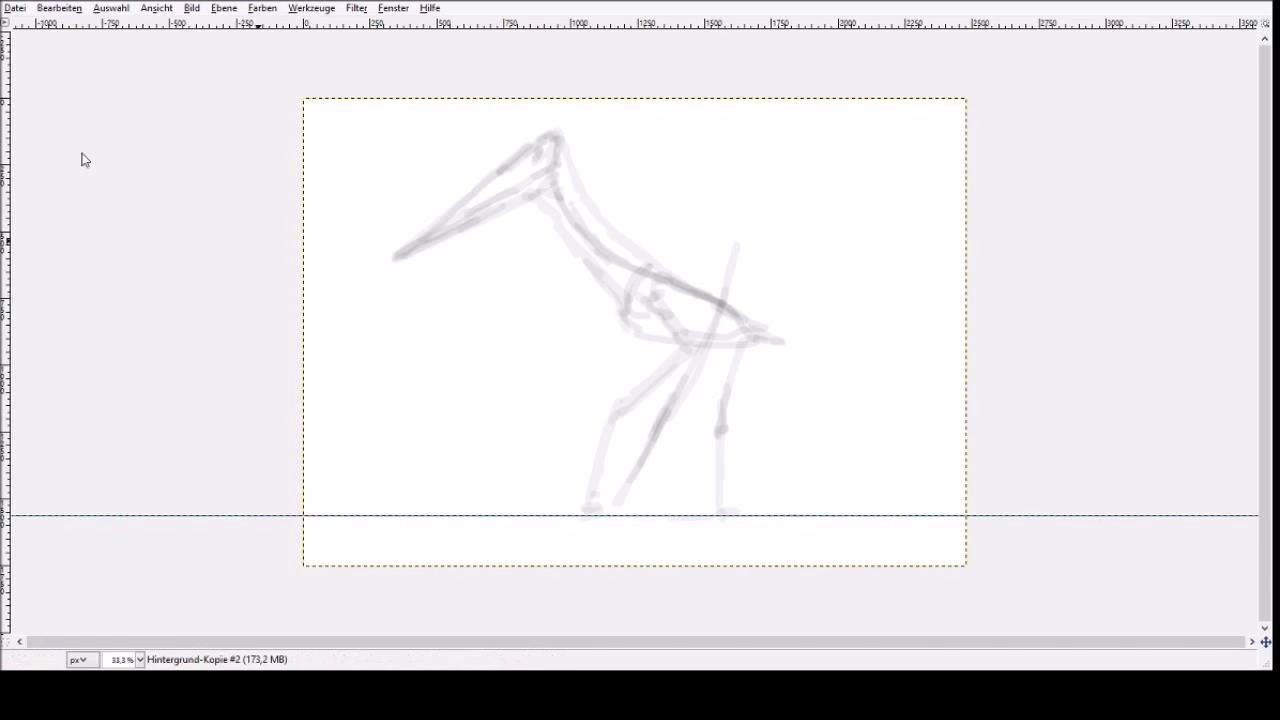
- Draw a dark eye ring on the head and surround it with short curved texture strokes
drag(423, 89, 636, 282)
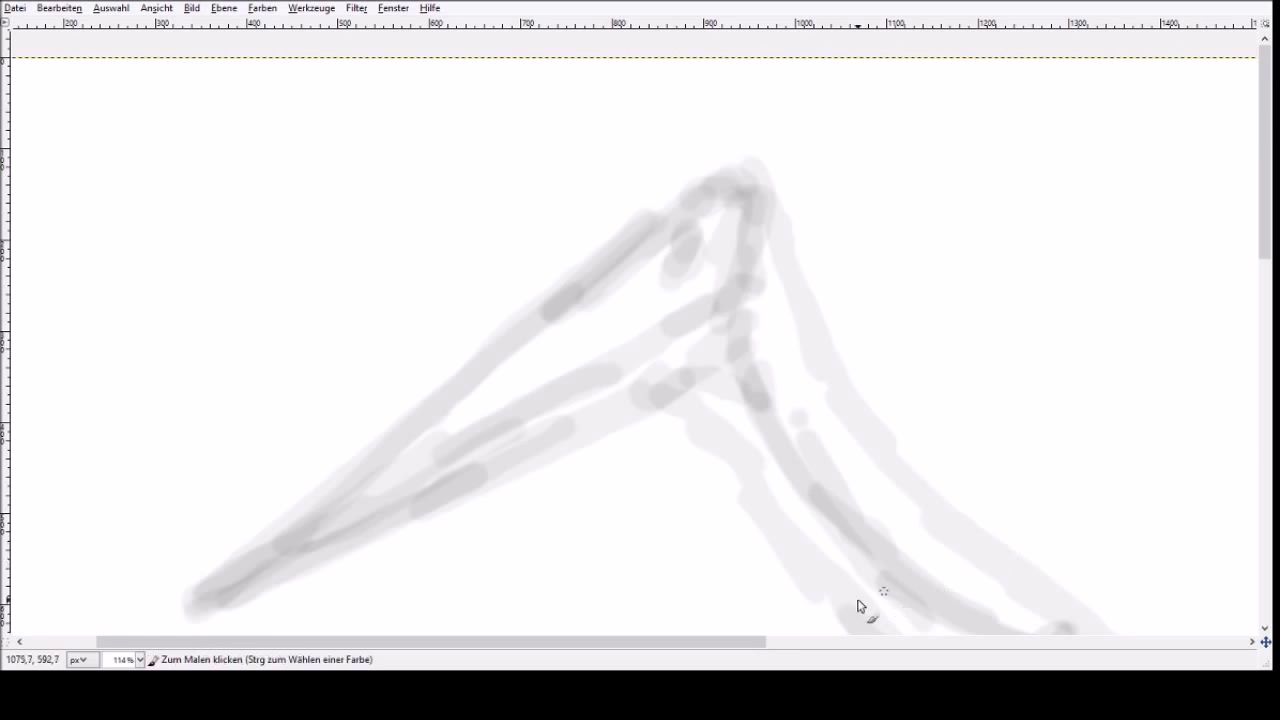
drag(760, 638, 729, 636)
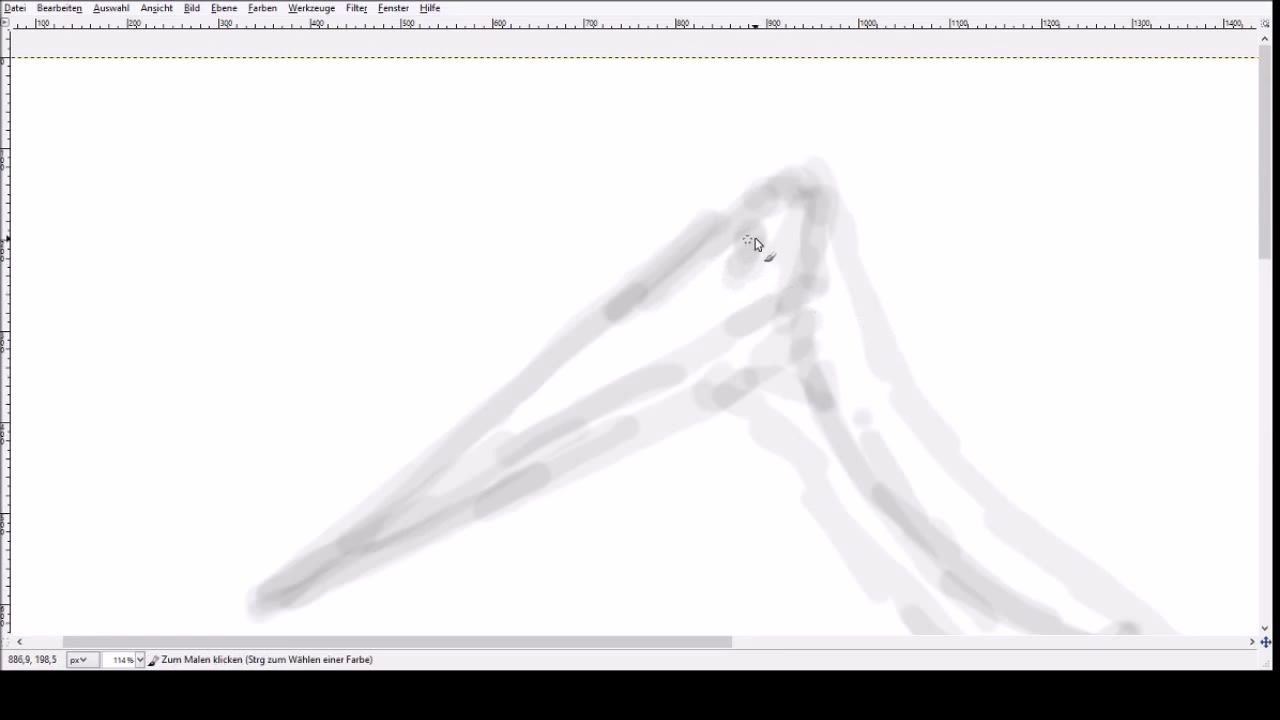
mouse_move(761, 235)
mouse_down()
mouse_move(762, 238)
mouse_move(764, 259)
mouse_move(739, 260)
mouse_move(775, 249)
mouse_up()
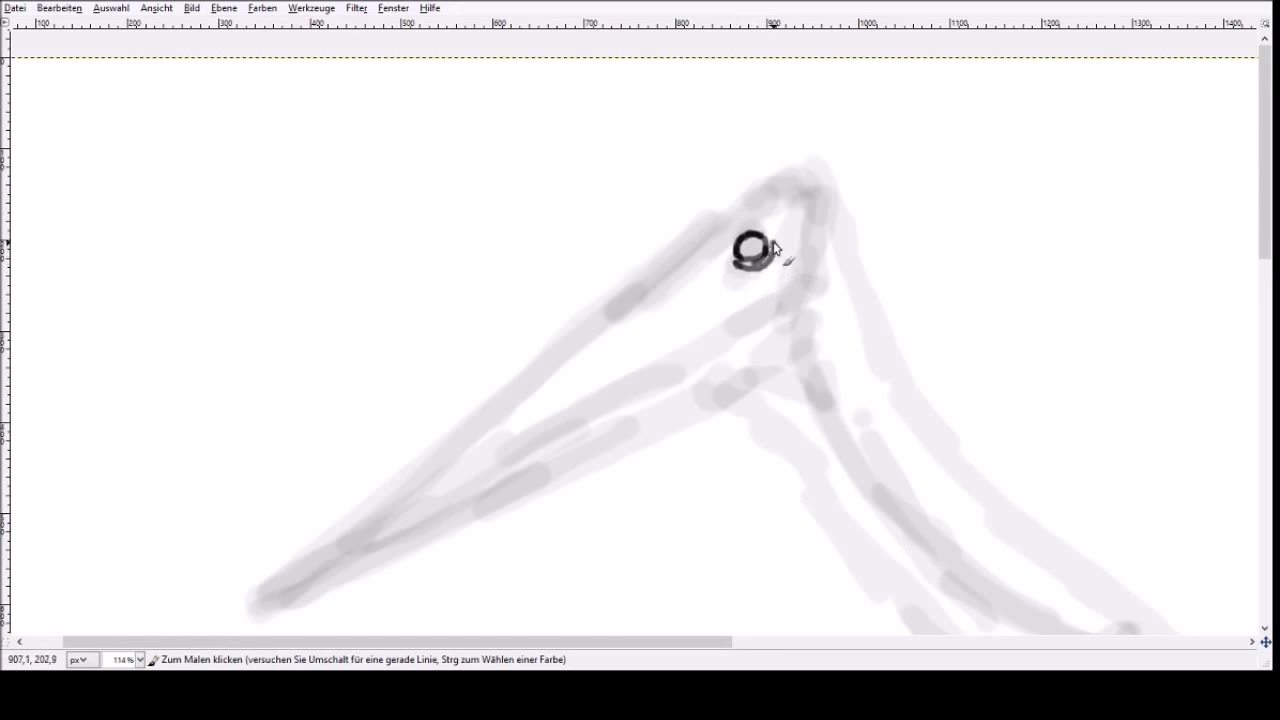
mouse_move(737, 280)
mouse_down()
mouse_move(787, 253)
mouse_move(756, 283)
mouse_move(723, 280)
mouse_move(795, 280)
mouse_move(715, 305)
mouse_move(775, 308)
mouse_move(722, 315)
mouse_move(810, 308)
mouse_move(781, 296)
mouse_move(816, 286)
mouse_move(782, 266)
mouse_move(806, 254)
mouse_move(789, 253)
mouse_move(799, 240)
mouse_move(781, 238)
mouse_move(786, 218)
mouse_move(727, 220)
mouse_move(678, 311)
mouse_move(702, 296)
mouse_move(672, 298)
mouse_move(711, 220)
mouse_move(809, 176)
mouse_move(747, 212)
mouse_move(800, 226)
mouse_up()
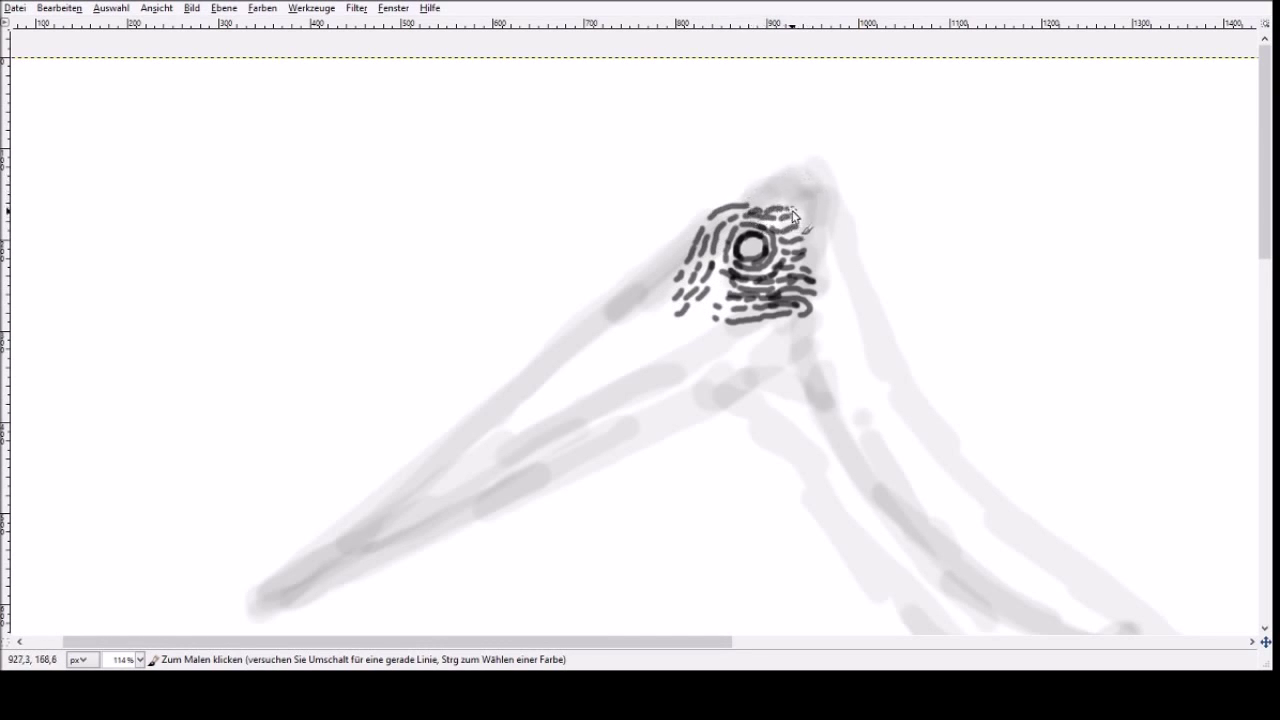
- Add short dark strokes over the crown and the back of the head, with a jagged fuzzy edge at the nape
mouse_move(752, 203)
mouse_down()
mouse_move(783, 187)
mouse_move(796, 210)
mouse_move(789, 185)
mouse_move(757, 186)
mouse_move(808, 168)
mouse_move(801, 184)
mouse_move(822, 168)
mouse_move(845, 176)
mouse_move(811, 205)
mouse_up()
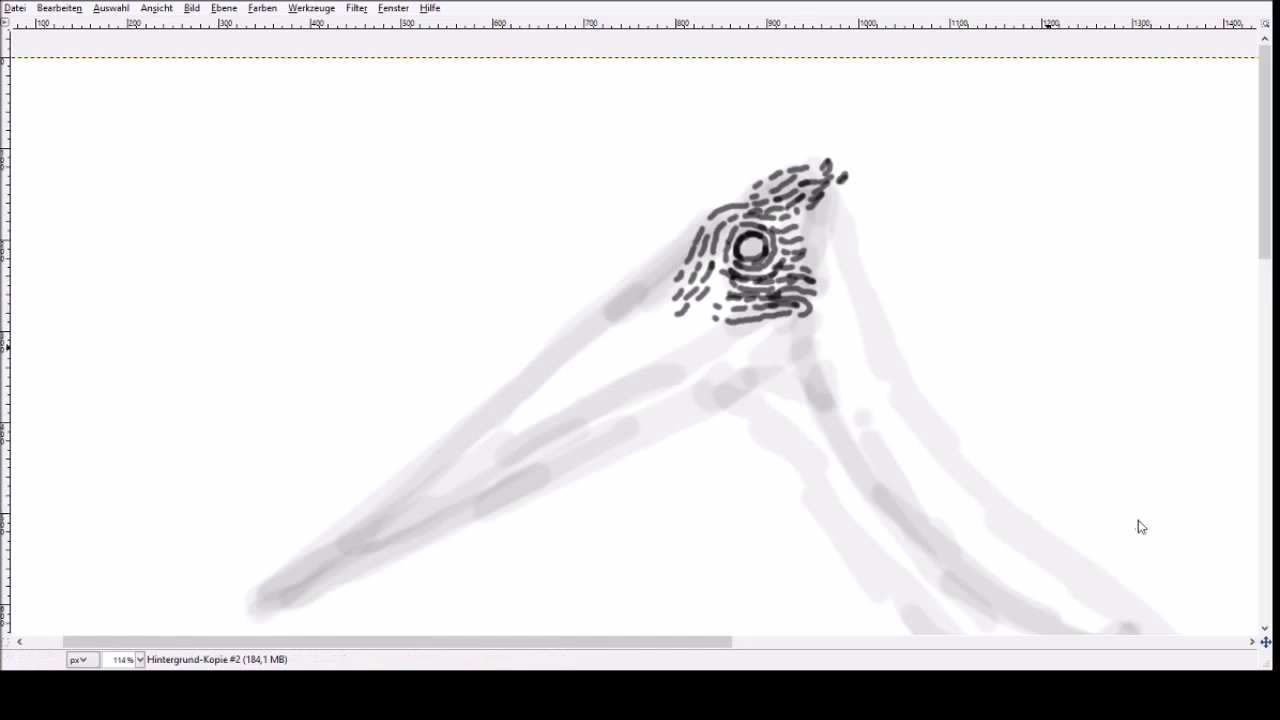
drag(820, 220, 810, 348)
mouse_move(829, 268)
mouse_down()
mouse_move(842, 162)
mouse_move(869, 240)
mouse_up()
drag(830, 164, 831, 156)
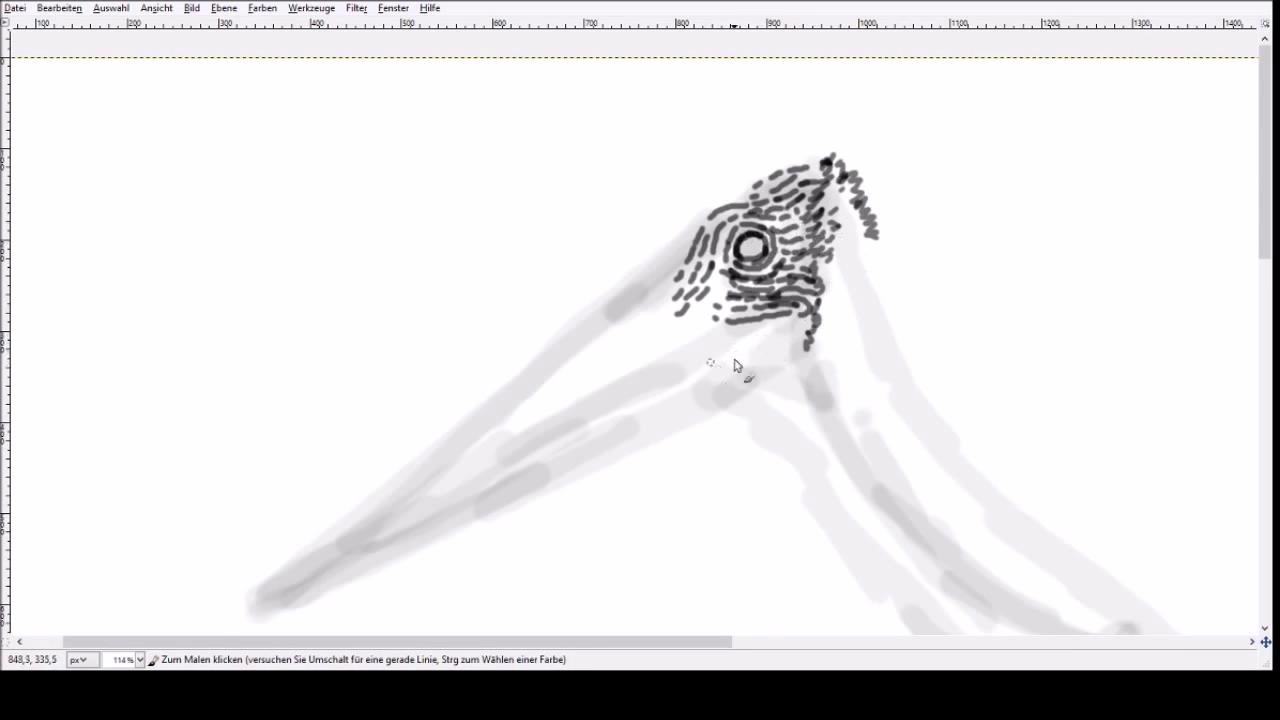
- Ink the long mouth line from below the eye to the beak tip, and shape the tip
drag(634, 641, 596, 636)
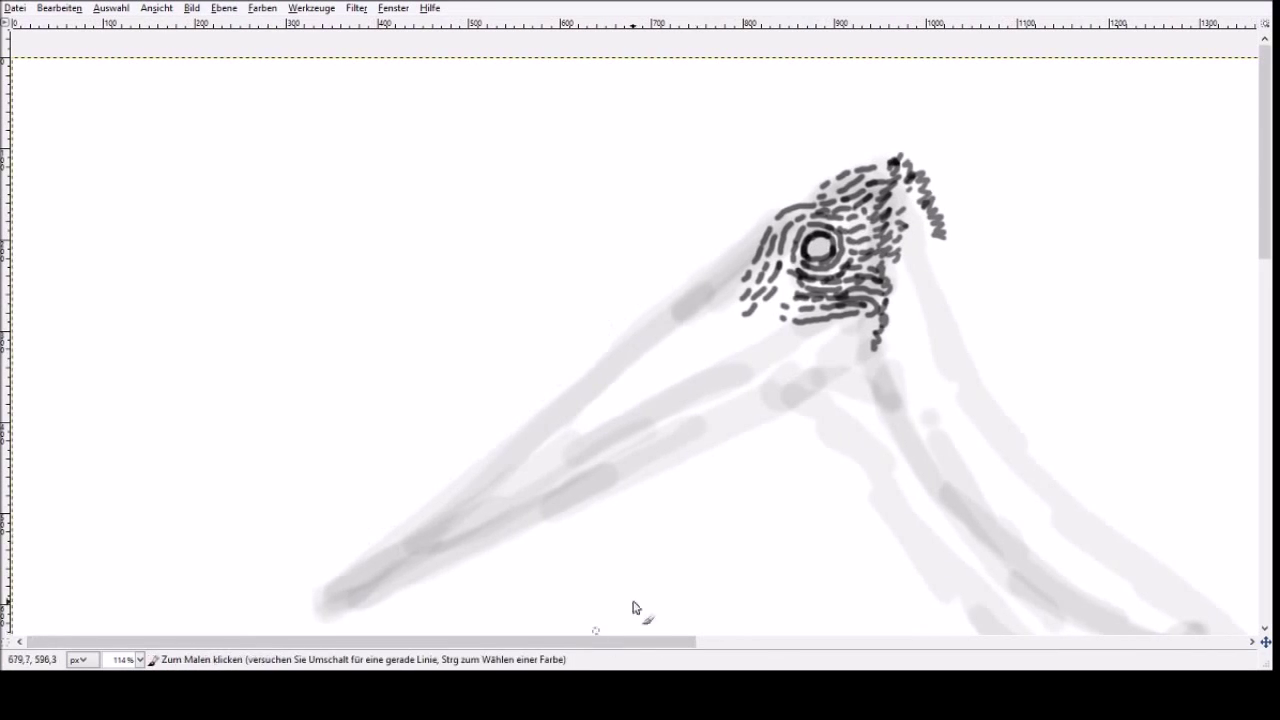
mouse_move(855, 325)
mouse_down()
mouse_move(792, 340)
mouse_move(697, 395)
mouse_up()
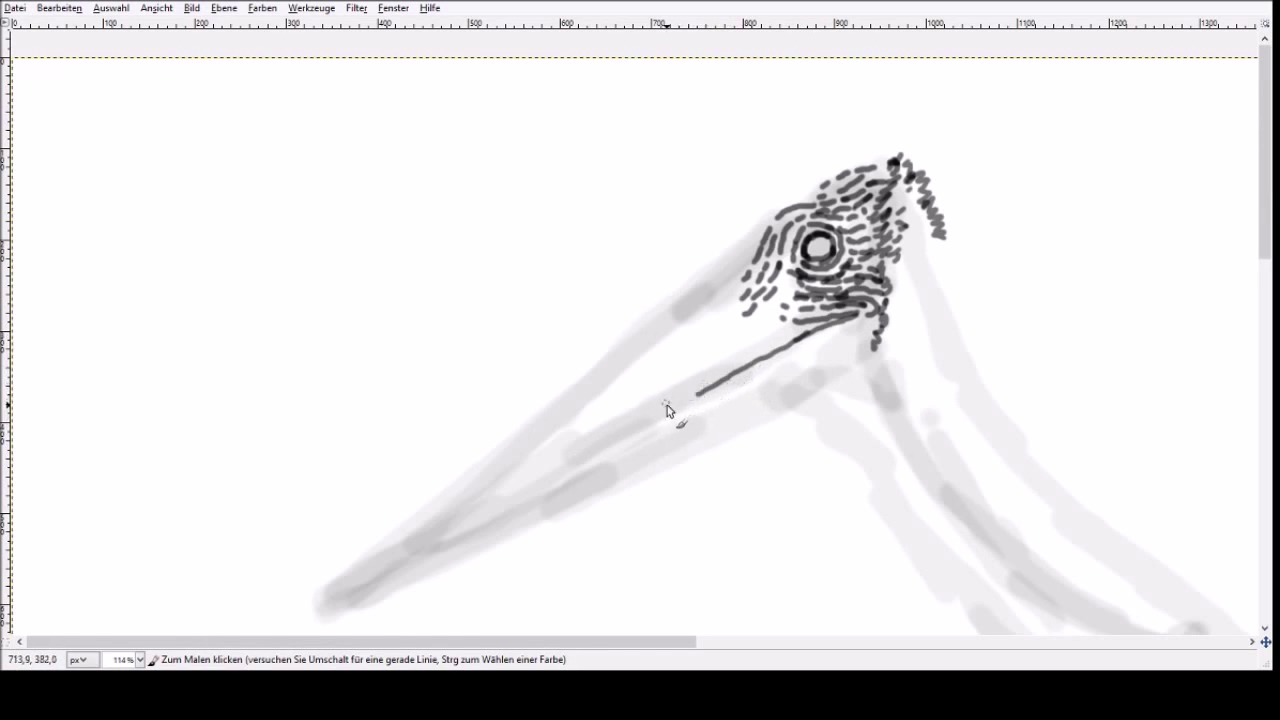
mouse_move(704, 397)
mouse_down()
mouse_move(605, 438)
mouse_move(560, 478)
mouse_move(500, 497)
mouse_move(306, 617)
mouse_move(336, 580)
mouse_up()
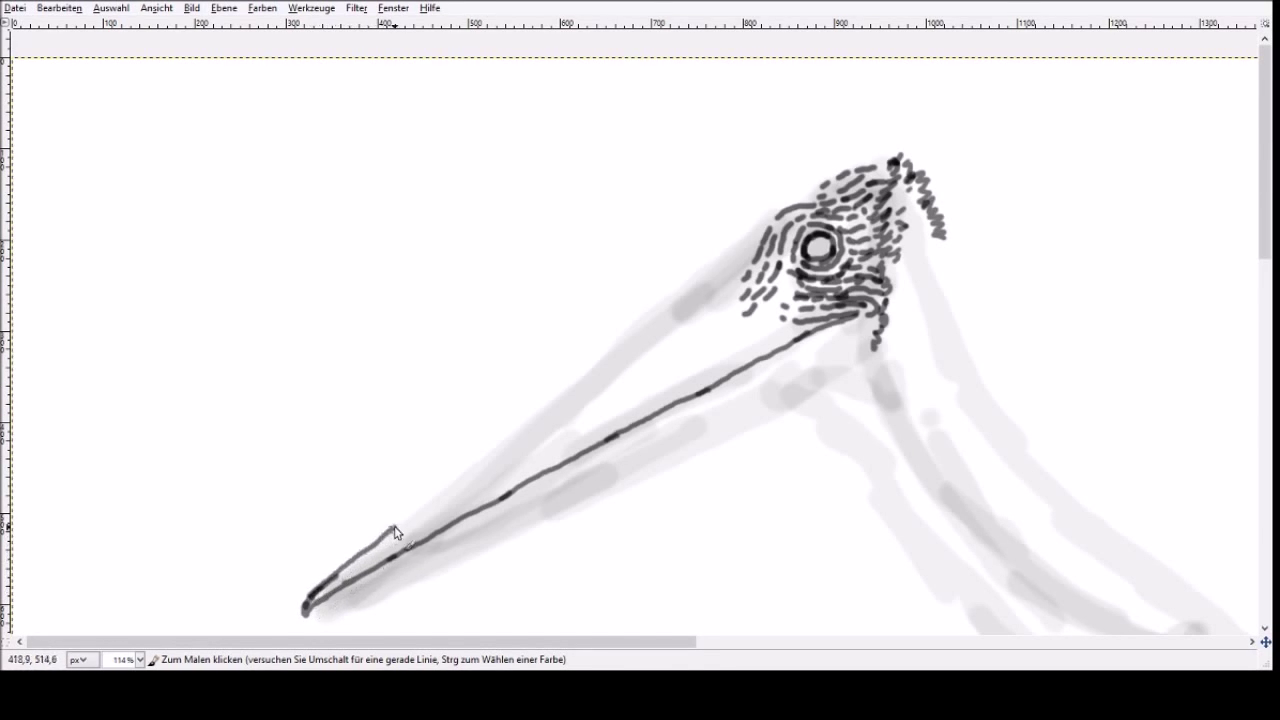
- Ink the upper edge of the beak from its tip up to the forehead with overlapping strokes
drag(398, 530, 481, 465)
drag(406, 526, 477, 463)
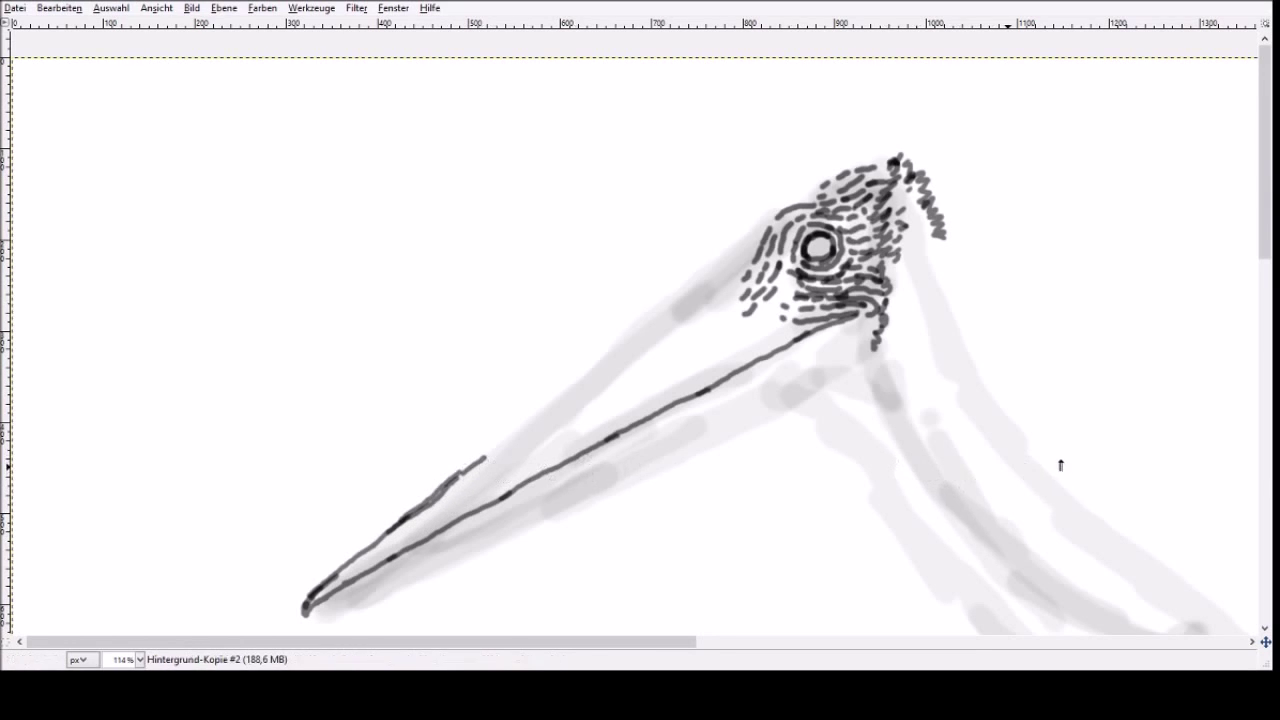
drag(433, 503, 530, 417)
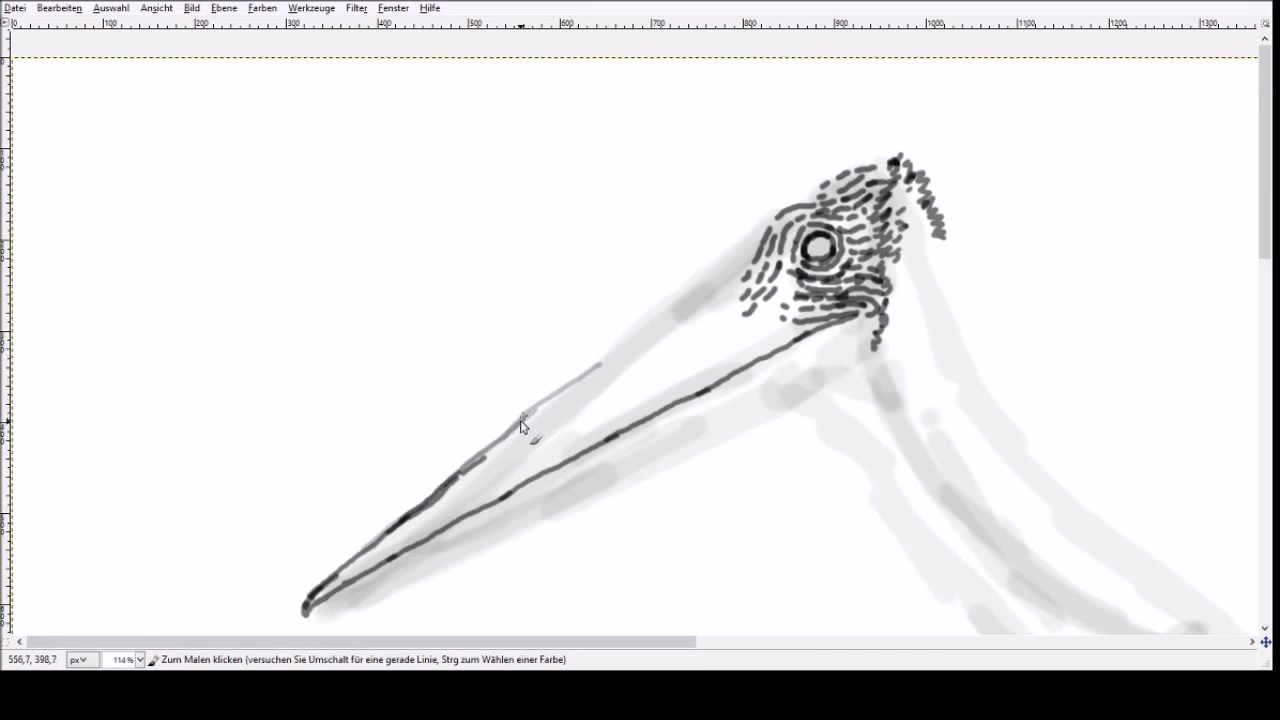
drag(557, 397, 641, 324)
drag(581, 370, 704, 265)
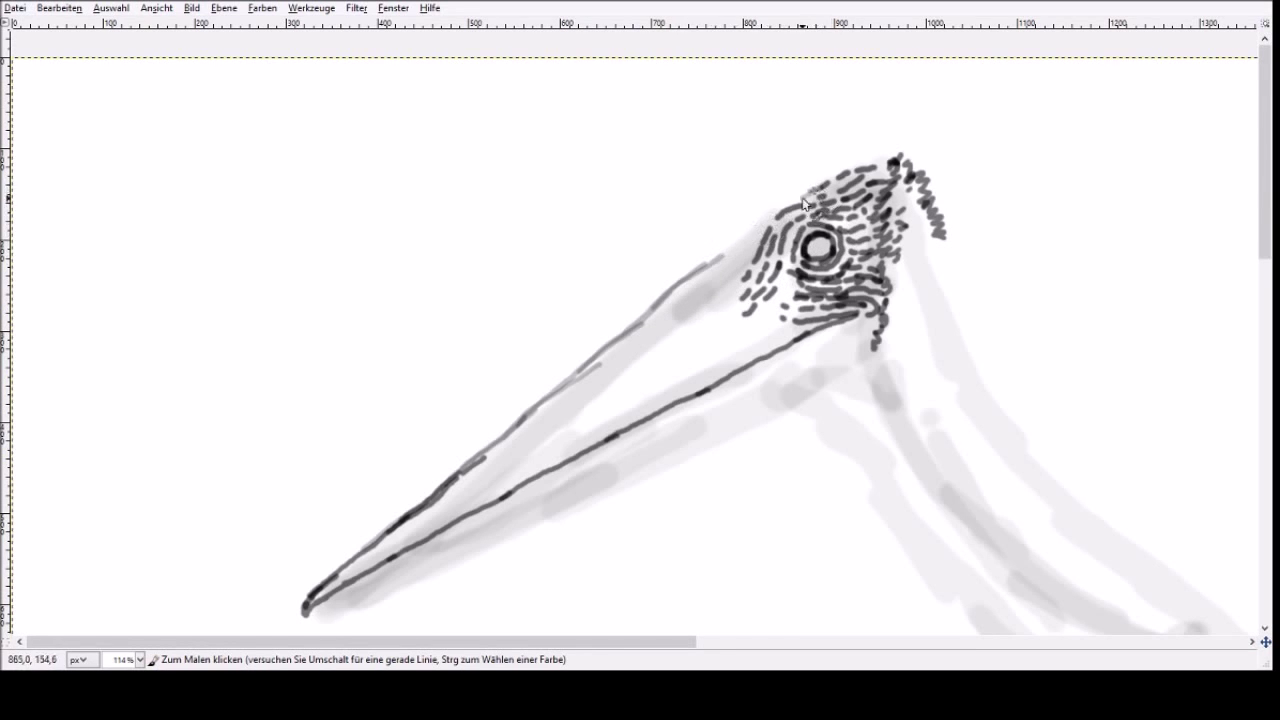
drag(720, 255, 580, 370)
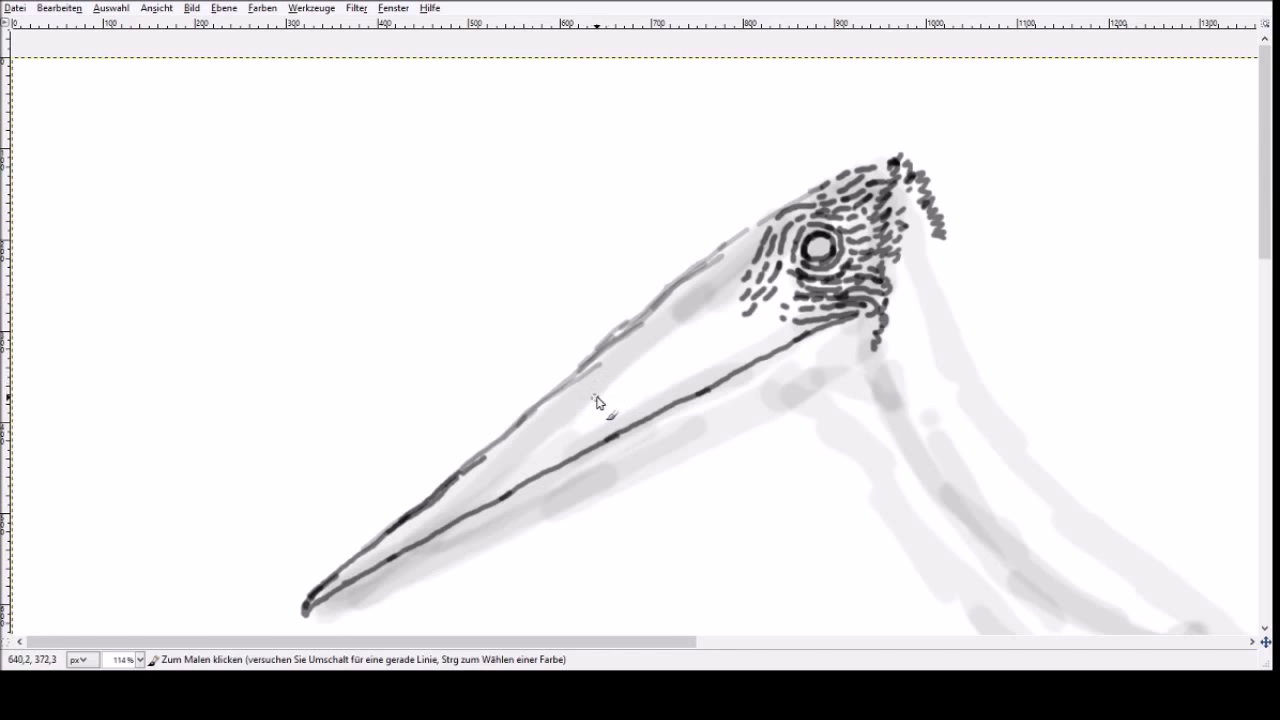
- Outline a tall rounded crest from the front of the beak to the back of the head, and mark a dark nostril
drag(603, 394, 597, 401)
drag(409, 519, 452, 469)
mouse_move(482, 408)
mouse_down()
mouse_move(523, 337)
mouse_move(467, 437)
mouse_up()
mouse_move(511, 362)
mouse_down()
mouse_move(631, 214)
mouse_move(687, 174)
mouse_move(785, 141)
mouse_move(869, 139)
mouse_up()
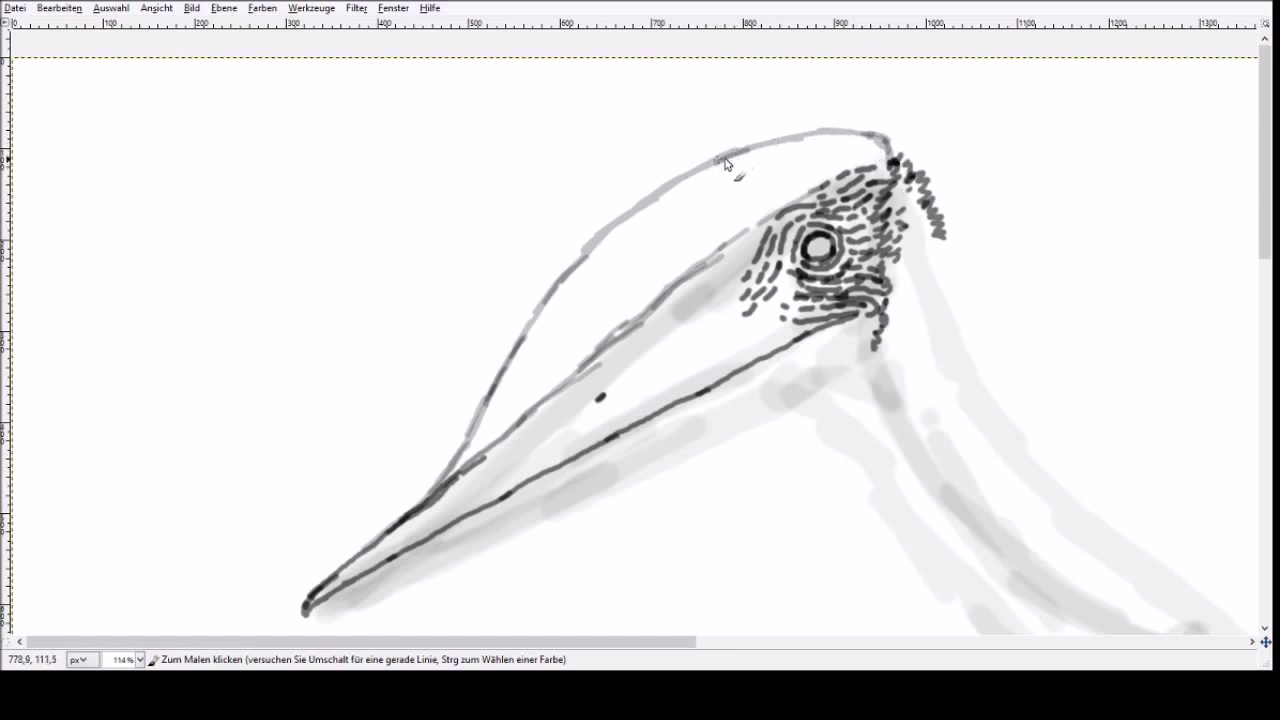
drag(649, 206, 596, 247)
drag(597, 399, 610, 390)
- Add fine slanted texture strokes on the upper beak between the eye area and the nostril
drag(762, 243, 723, 297)
drag(698, 341, 746, 295)
mouse_move(733, 328)
mouse_down()
mouse_move(753, 286)
mouse_move(747, 318)
mouse_move(783, 293)
mouse_up()
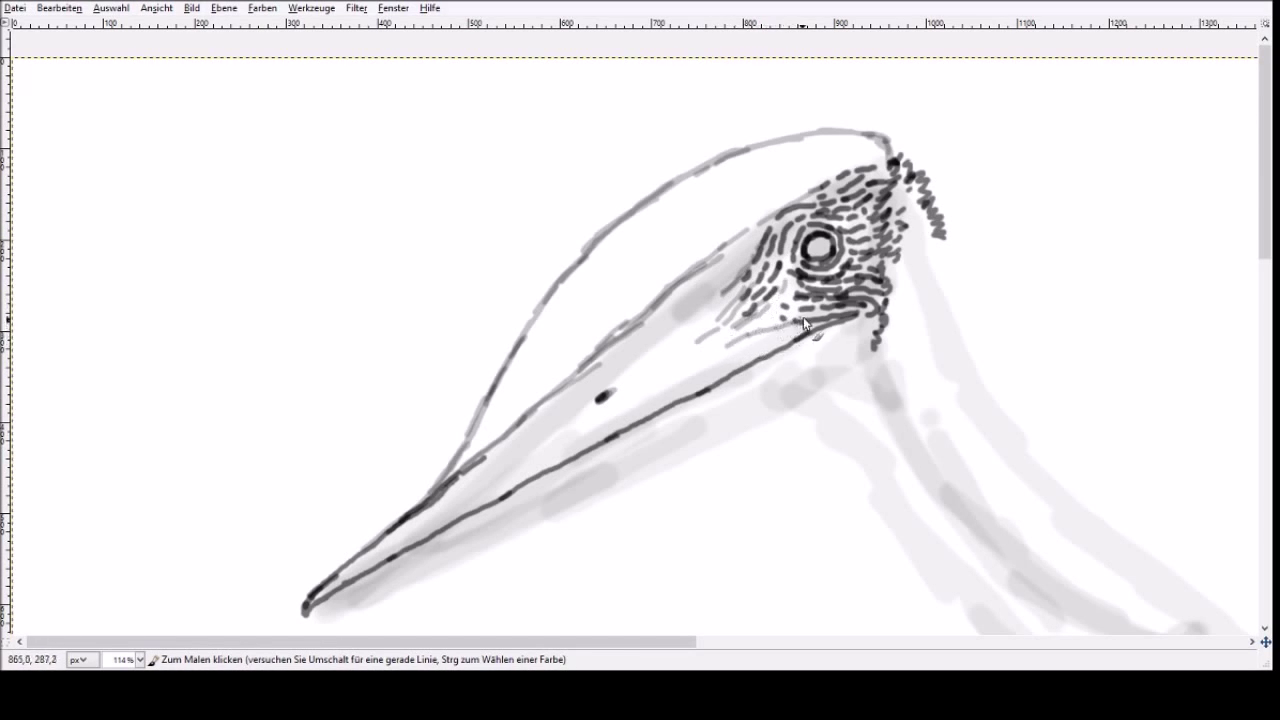
drag(704, 312, 752, 242)
mouse_move(632, 364)
mouse_down()
mouse_move(704, 290)
mouse_move(696, 322)
mouse_move(717, 296)
mouse_up()
mouse_move(641, 371)
mouse_down()
mouse_move(710, 334)
mouse_move(724, 340)
mouse_move(708, 360)
mouse_move(762, 340)
mouse_up()
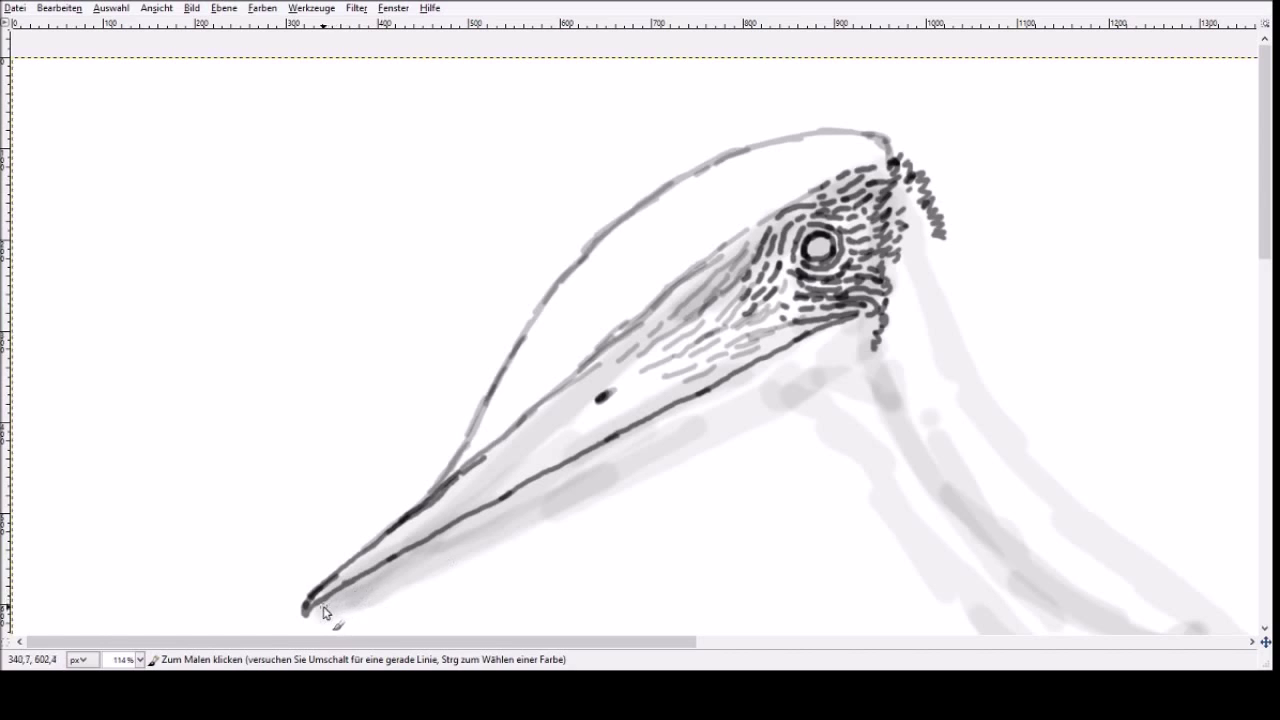
- Ink the lower jaw from the beak tip to the throat, and fill the cheek and throat with texture strokes
drag(337, 606, 354, 601)
mouse_move(318, 604)
mouse_down()
mouse_move(629, 489)
mouse_move(614, 494)
mouse_move(737, 432)
mouse_move(768, 395)
mouse_move(768, 430)
mouse_move(790, 410)
mouse_move(848, 425)
mouse_move(821, 447)
mouse_move(786, 440)
mouse_up()
mouse_move(568, 512)
mouse_down()
mouse_move(736, 495)
mouse_move(657, 492)
mouse_move(822, 453)
mouse_up()
mouse_move(788, 450)
mouse_down()
mouse_move(694, 483)
mouse_move(718, 459)
mouse_move(650, 490)
mouse_move(745, 440)
mouse_move(717, 462)
mouse_up()
mouse_move(815, 459)
mouse_down()
mouse_move(855, 452)
mouse_move(820, 457)
mouse_move(852, 446)
mouse_move(876, 345)
mouse_move(891, 366)
mouse_up()
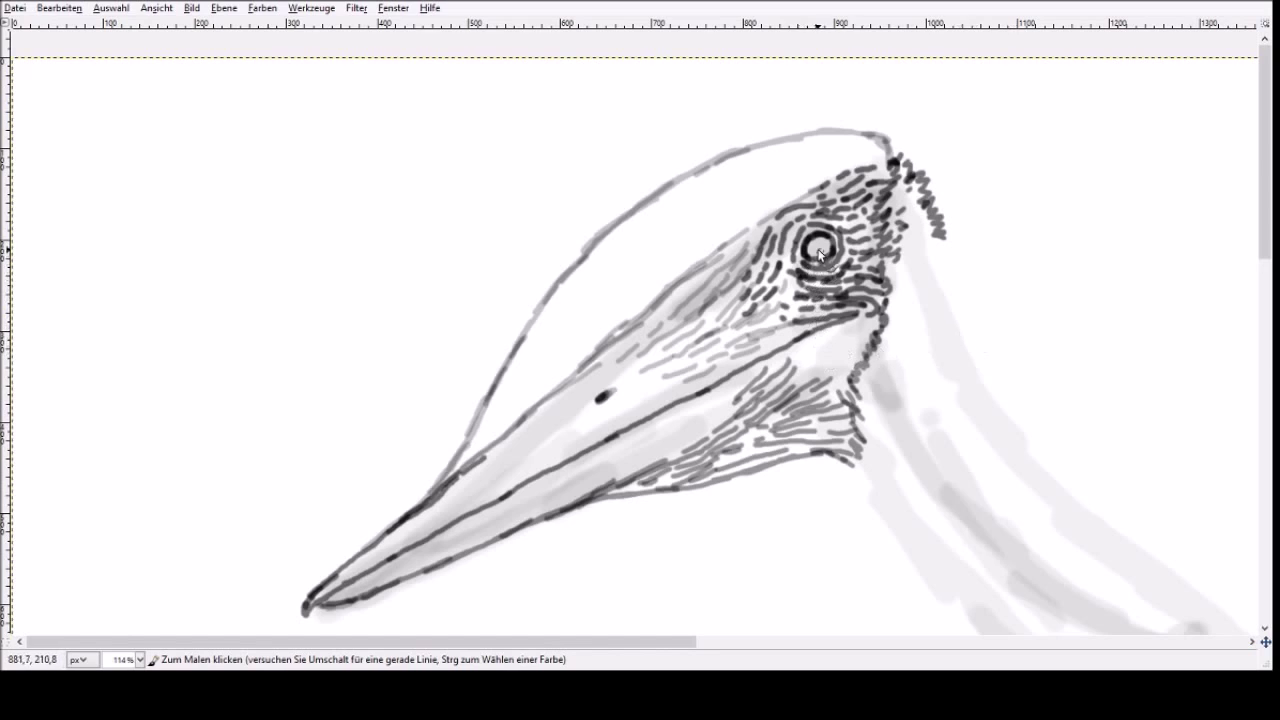
- Fill in the dark pupil, and draw small pointed teeth along both sides of the mouth line
mouse_move(819, 242)
mouse_down()
mouse_move(829, 249)
mouse_move(810, 252)
mouse_up()
key(m)
drag(336, 596, 345, 589)
drag(405, 557, 430, 548)
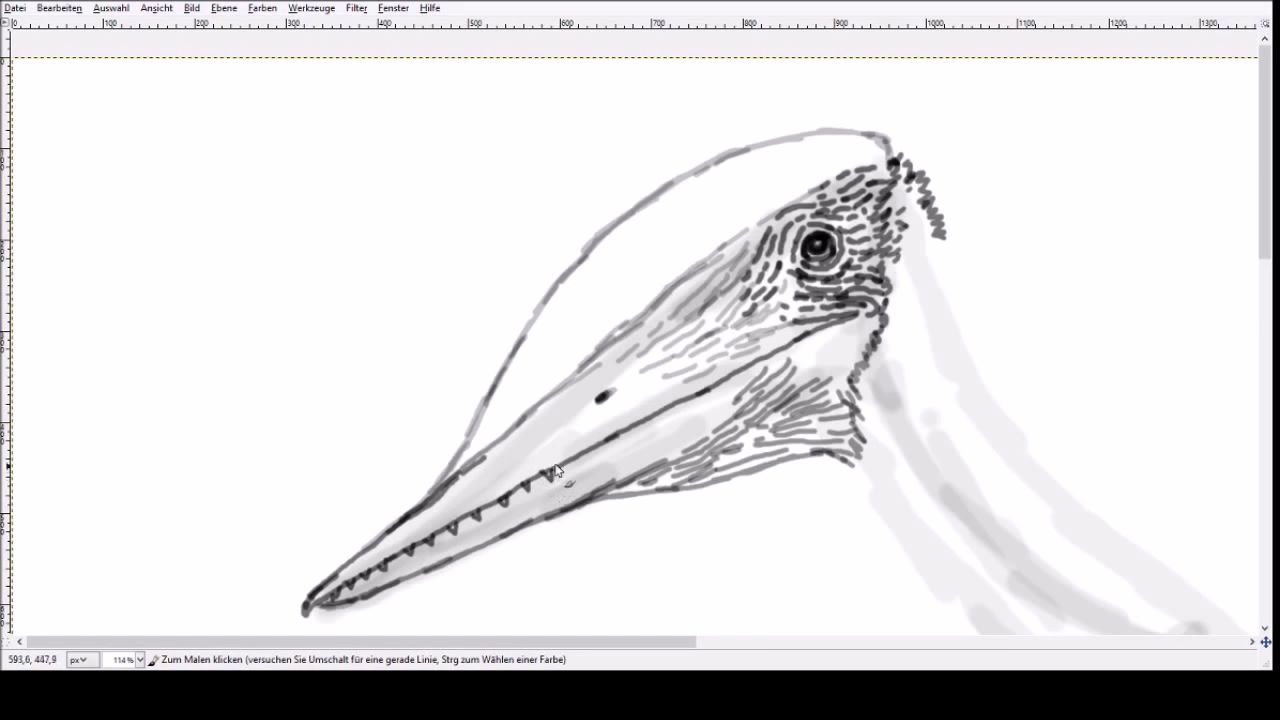
drag(567, 466, 706, 394)
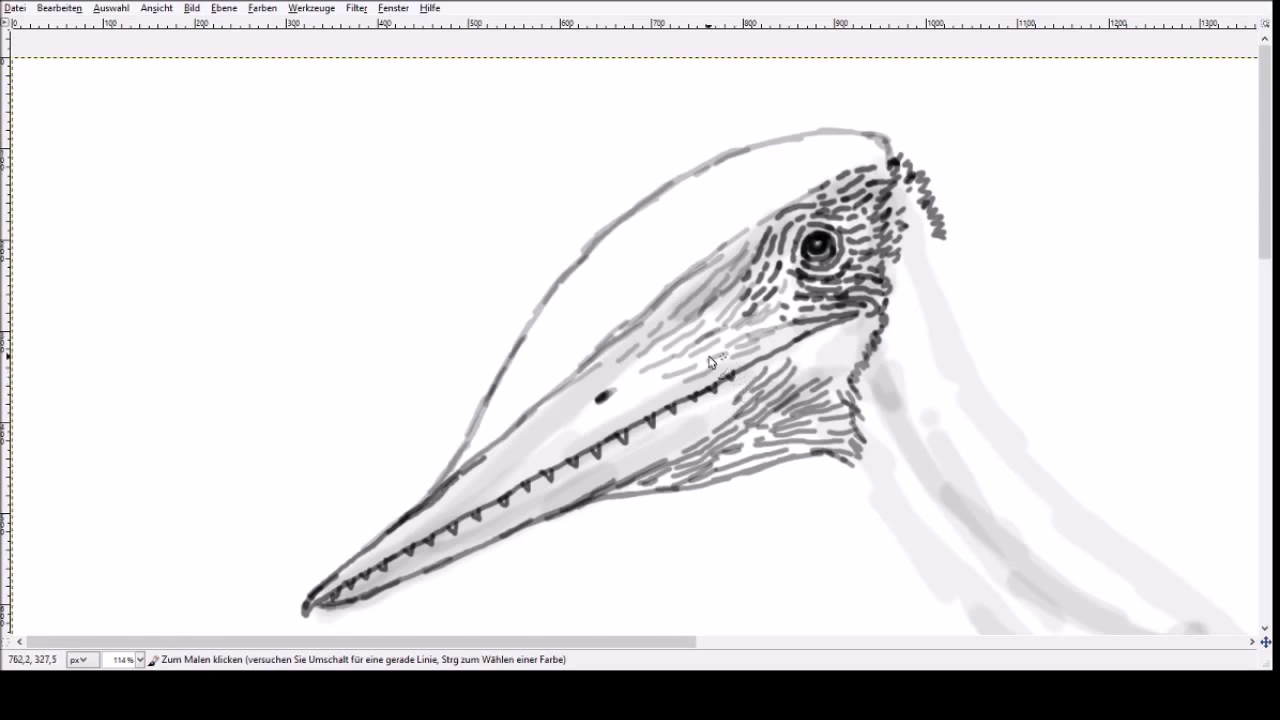
mouse_move(338, 586)
mouse_down()
mouse_move(391, 548)
mouse_move(684, 404)
mouse_up()
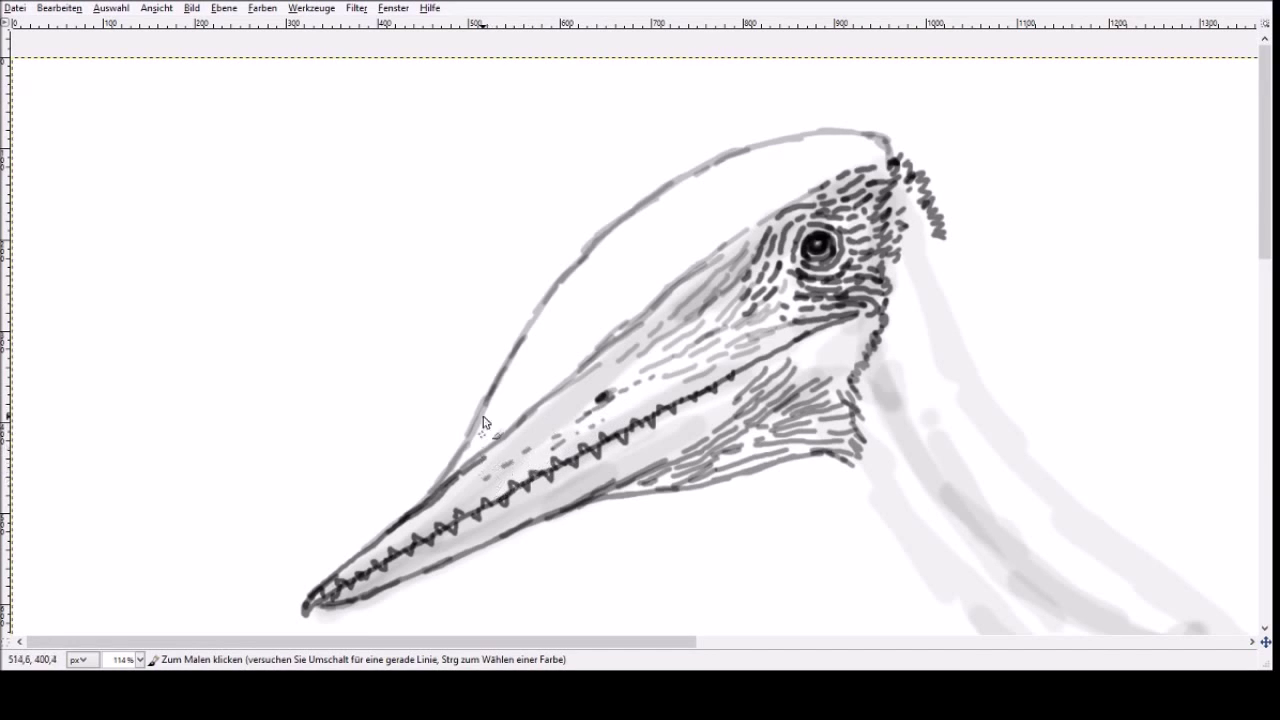
- Add short dashes and dots along the base of the crest and behind its upper rear edge
drag(503, 433, 645, 285)
drag(851, 157, 797, 186)
mouse_move(894, 156)
mouse_down()
mouse_move(856, 174)
mouse_move(788, 166)
mouse_up()
drag(779, 160, 760, 166)
click(747, 169)
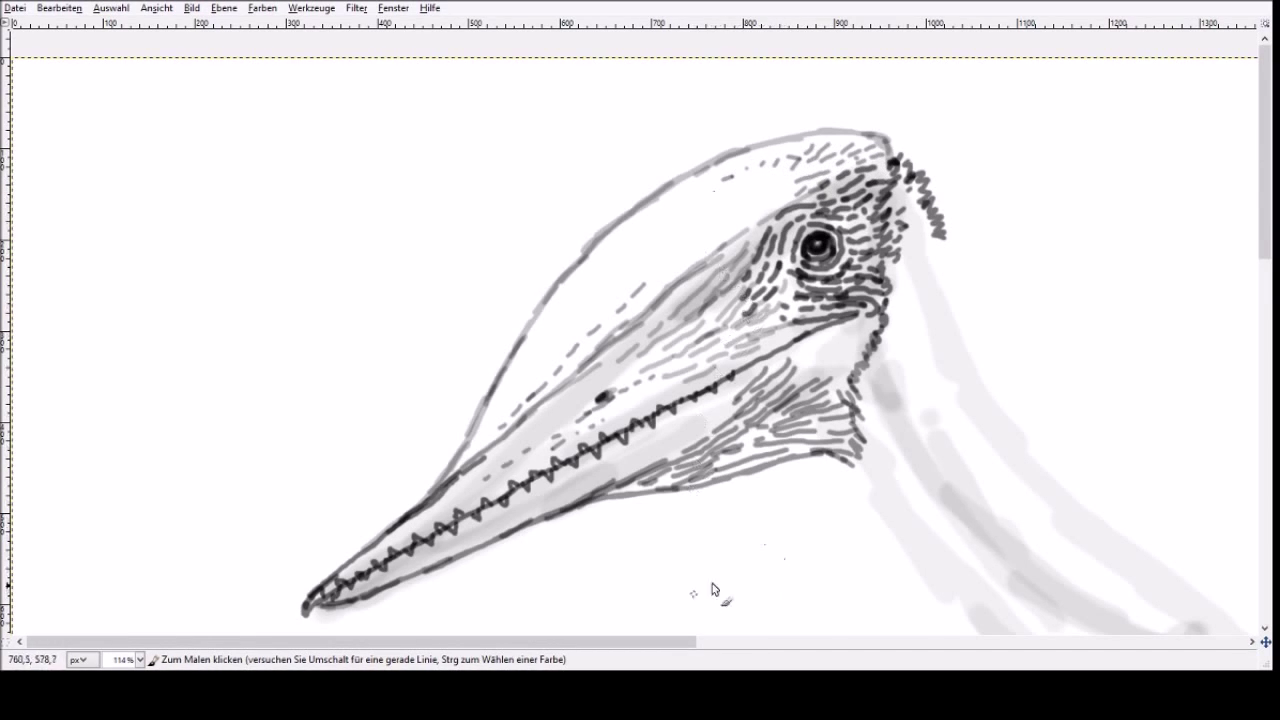
- Ink the front and back outlines of the neck from the head down to the shoulders, ending the front edge in short fur strokes
drag(665, 642, 836, 650)
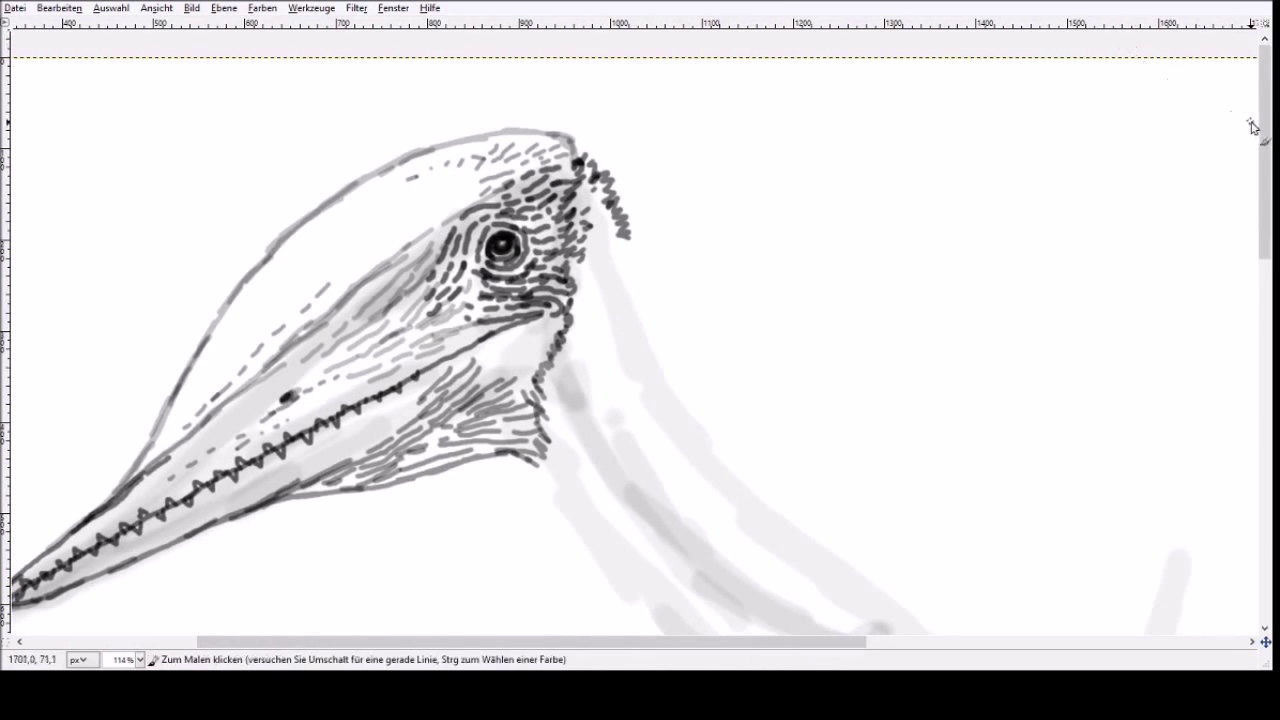
drag(1263, 124, 1263, 194)
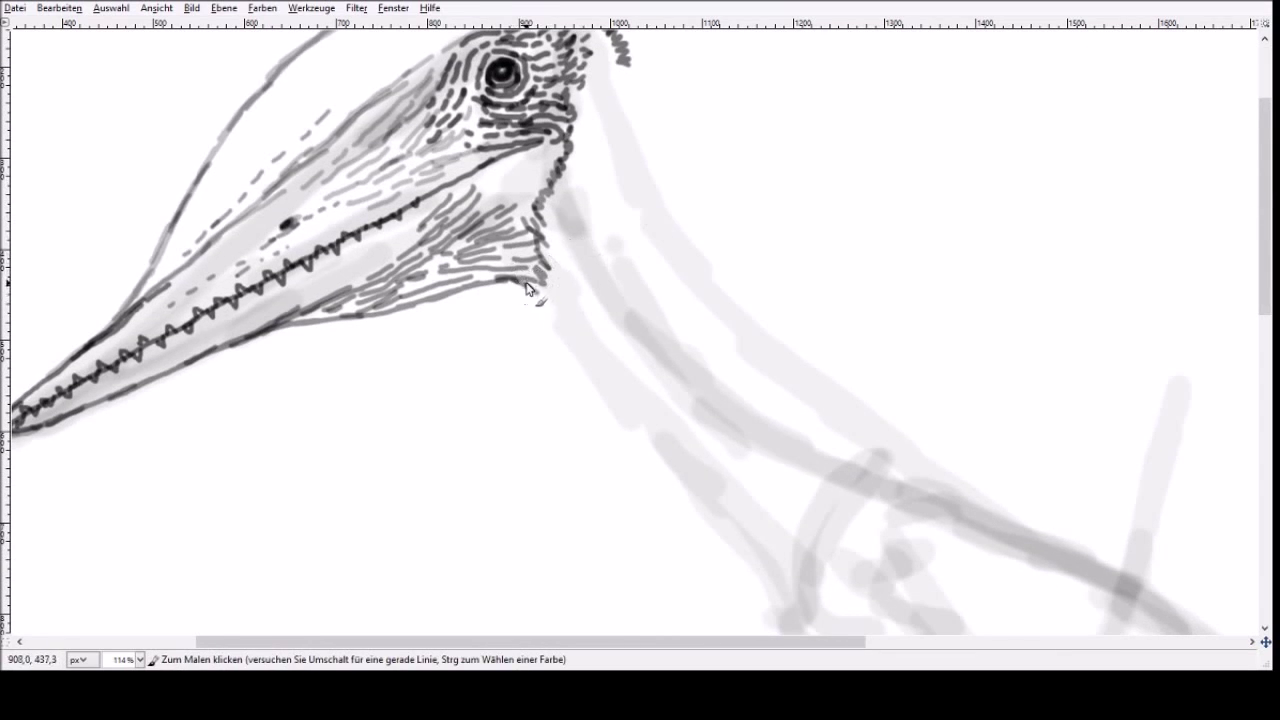
drag(527, 285, 592, 372)
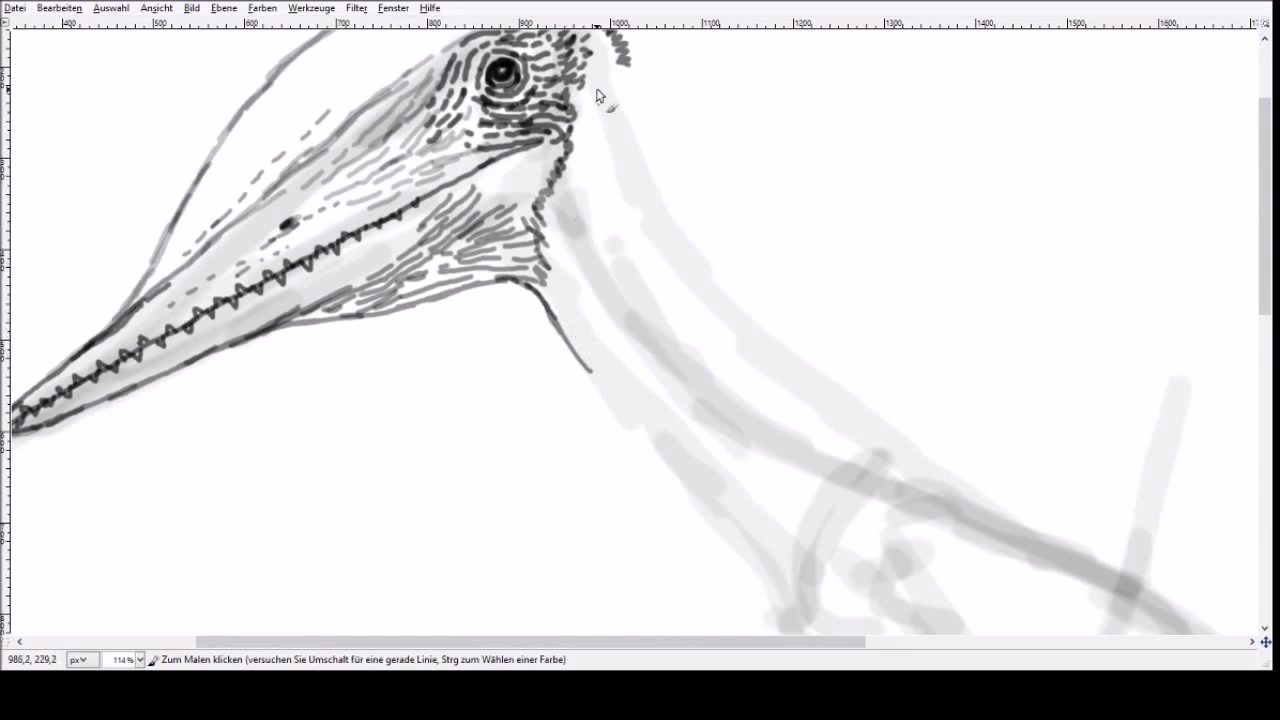
mouse_move(620, 64)
mouse_down()
mouse_move(763, 292)
mouse_move(887, 433)
mouse_up()
drag(593, 373, 748, 574)
drag(1265, 307, 1265, 406)
drag(748, 303, 766, 375)
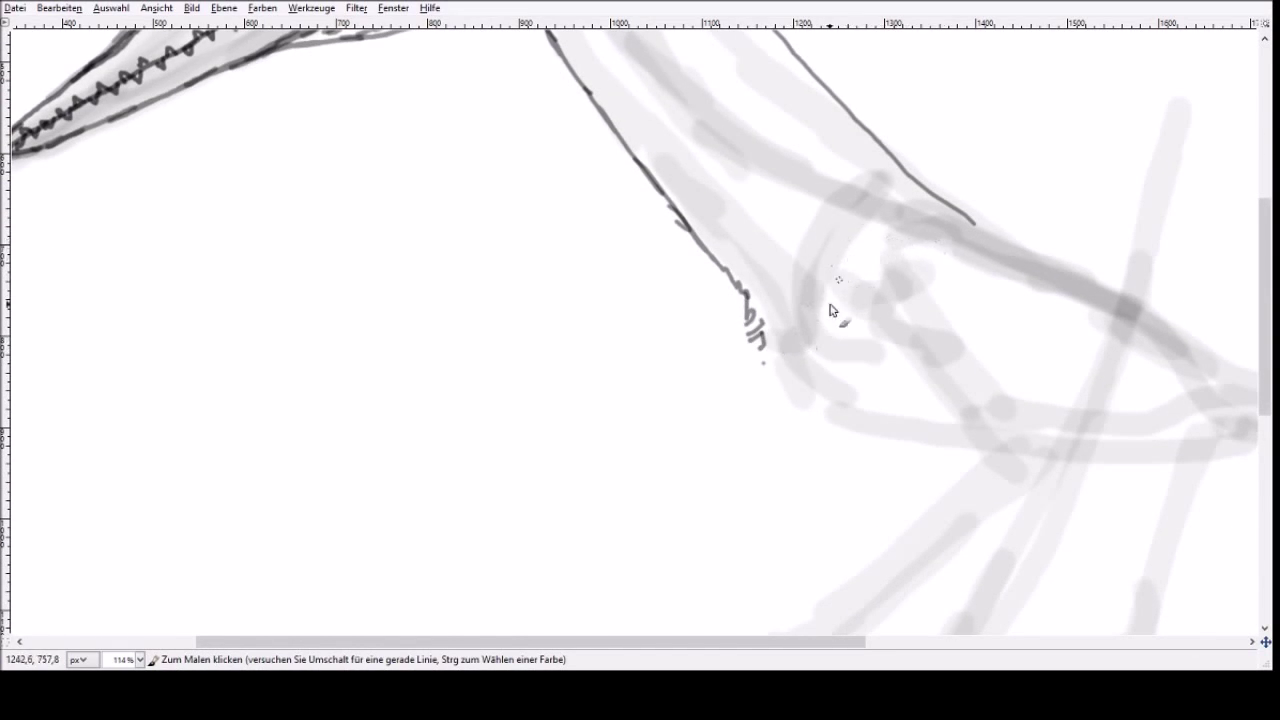
- Ink the start of the wing arm's front edge, extend the back line rearward, and add fur dashes around the shoulder
drag(771, 641, 835, 641)
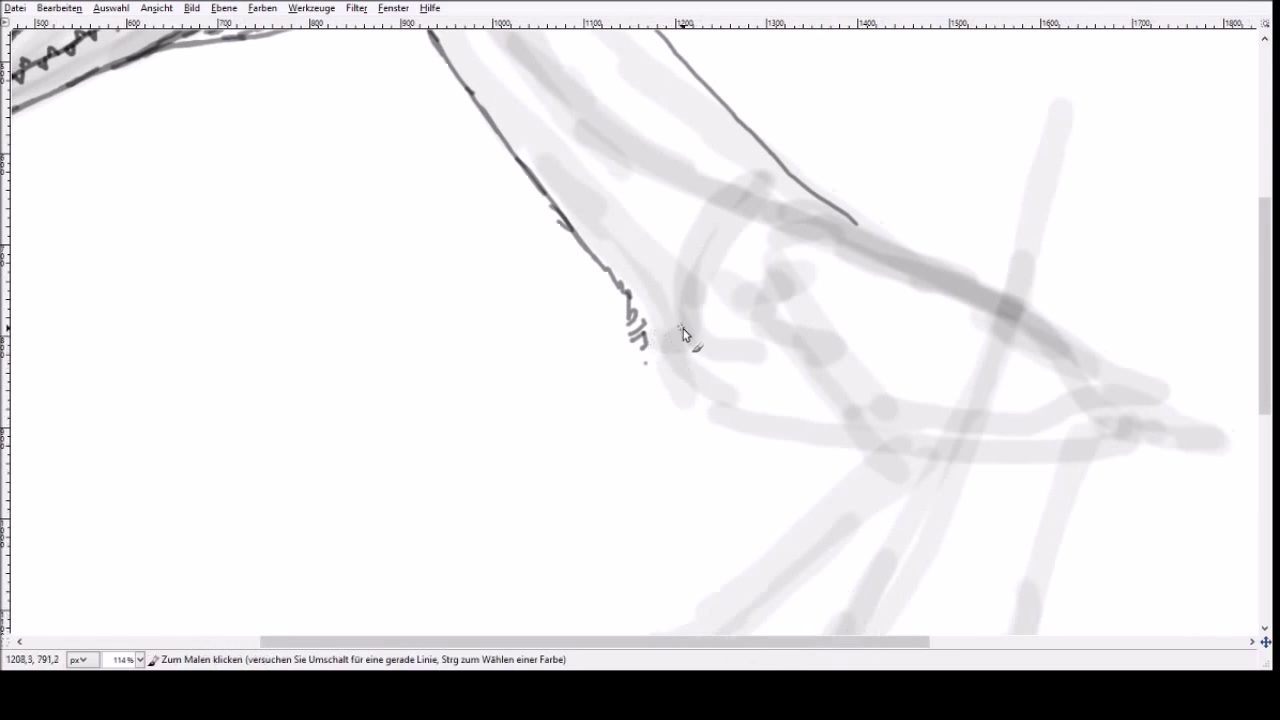
mouse_move(681, 348)
mouse_down()
mouse_move(669, 300)
mouse_move(676, 437)
mouse_up()
mouse_move(826, 204)
mouse_down()
mouse_move(998, 291)
mouse_move(869, 290)
mouse_move(871, 313)
mouse_move(843, 351)
mouse_move(780, 350)
mouse_move(791, 357)
mouse_move(708, 298)
mouse_up()
drag(877, 267, 799, 219)
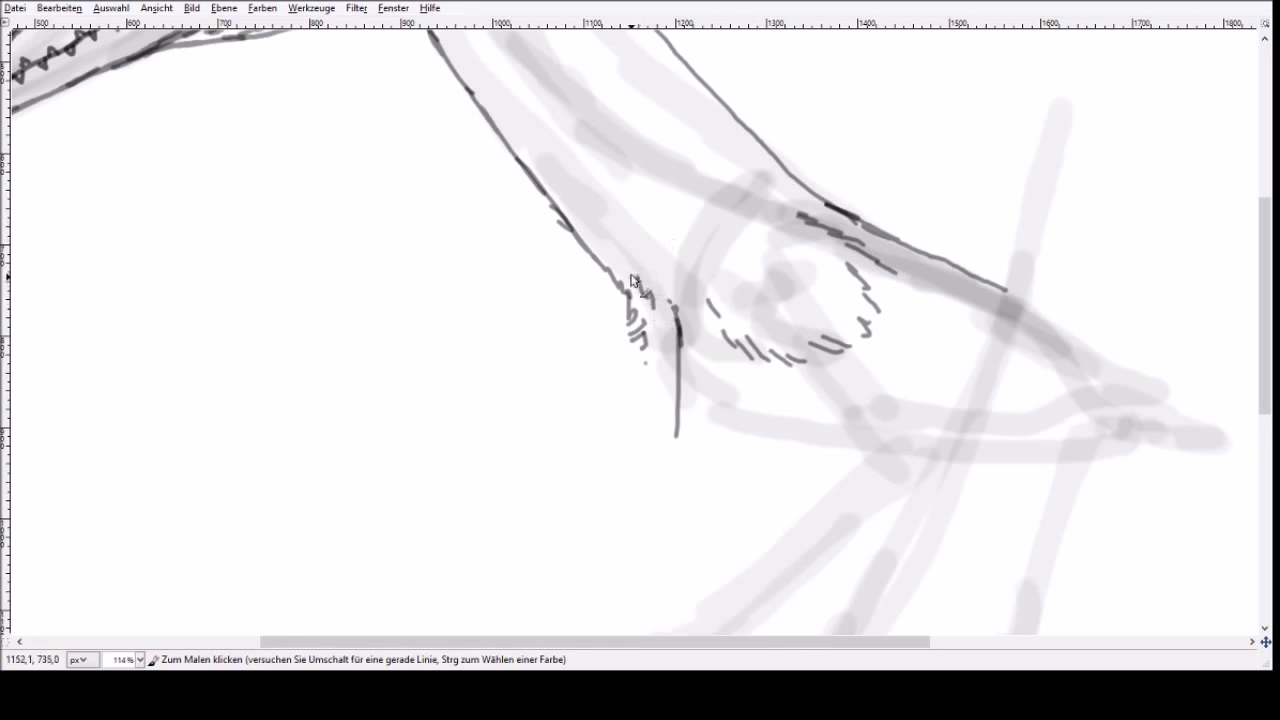
- Add short fur strokes on the base of the neck and beneath the back line behind the shoulder
drag(658, 244, 668, 272)
drag(882, 328, 937, 320)
drag(920, 270, 932, 277)
drag(647, 207, 655, 220)
mouse_move(660, 215)
mouse_down()
mouse_move(673, 235)
mouse_move(638, 238)
mouse_up()
drag(606, 220, 620, 235)
- Ink the upper arm's rear contour around the elbow and along the forearm, add inner contour dashes, and extend the front edge downward
drag(1263, 322, 1263, 380)
mouse_move(880, 165)
mouse_down()
mouse_move(931, 229)
mouse_move(951, 286)
mouse_move(923, 366)
mouse_up()
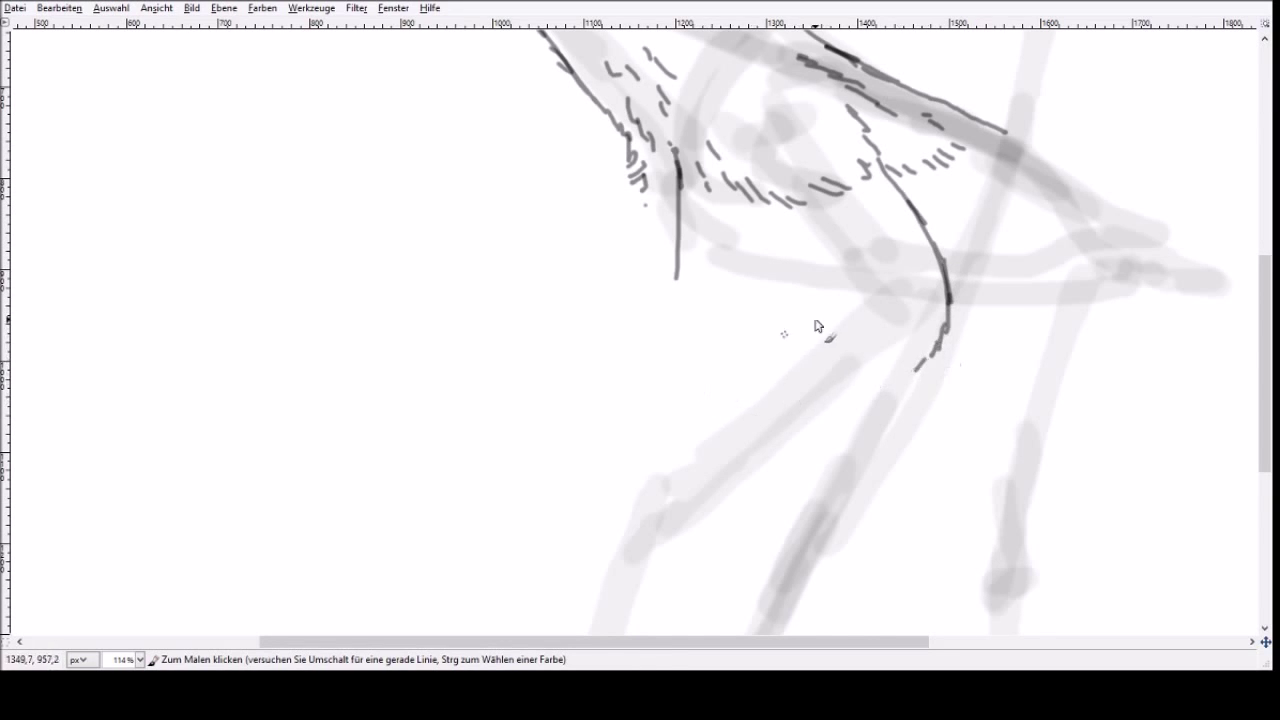
drag(804, 326, 790, 342)
drag(822, 273, 817, 297)
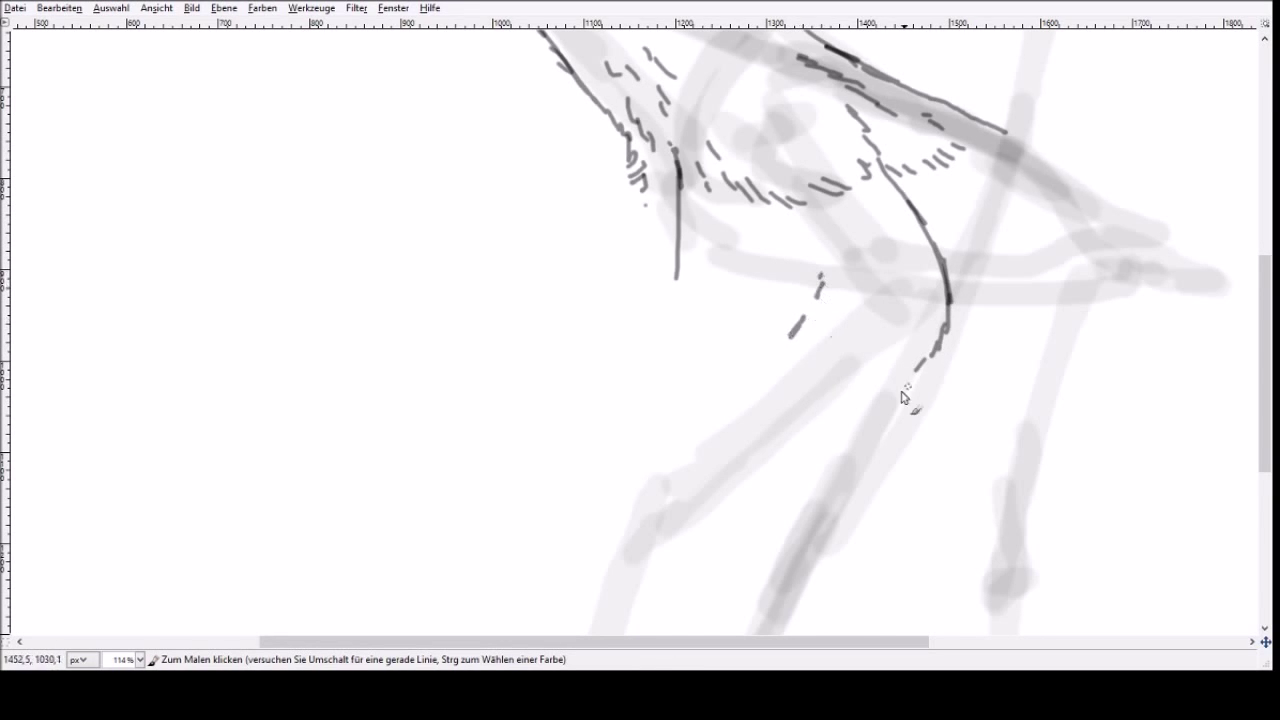
drag(914, 386, 686, 566)
drag(674, 571, 667, 577)
drag(664, 436, 711, 392)
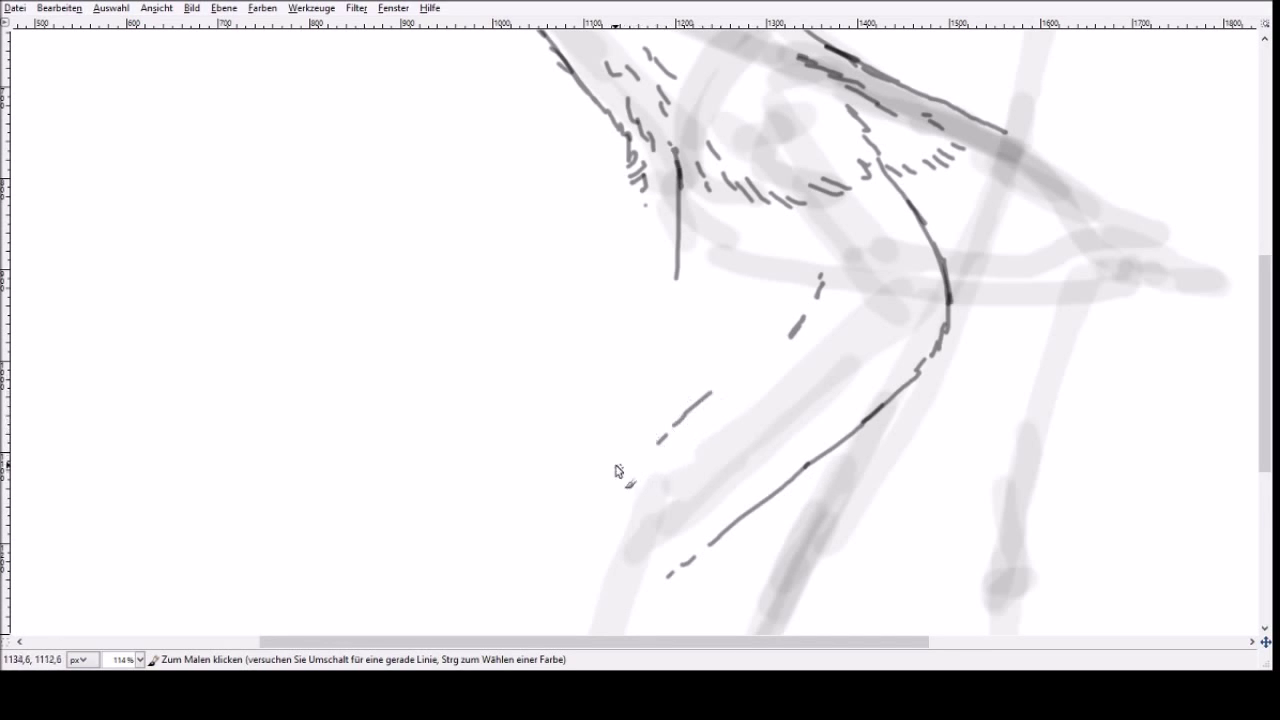
drag(677, 278, 595, 542)
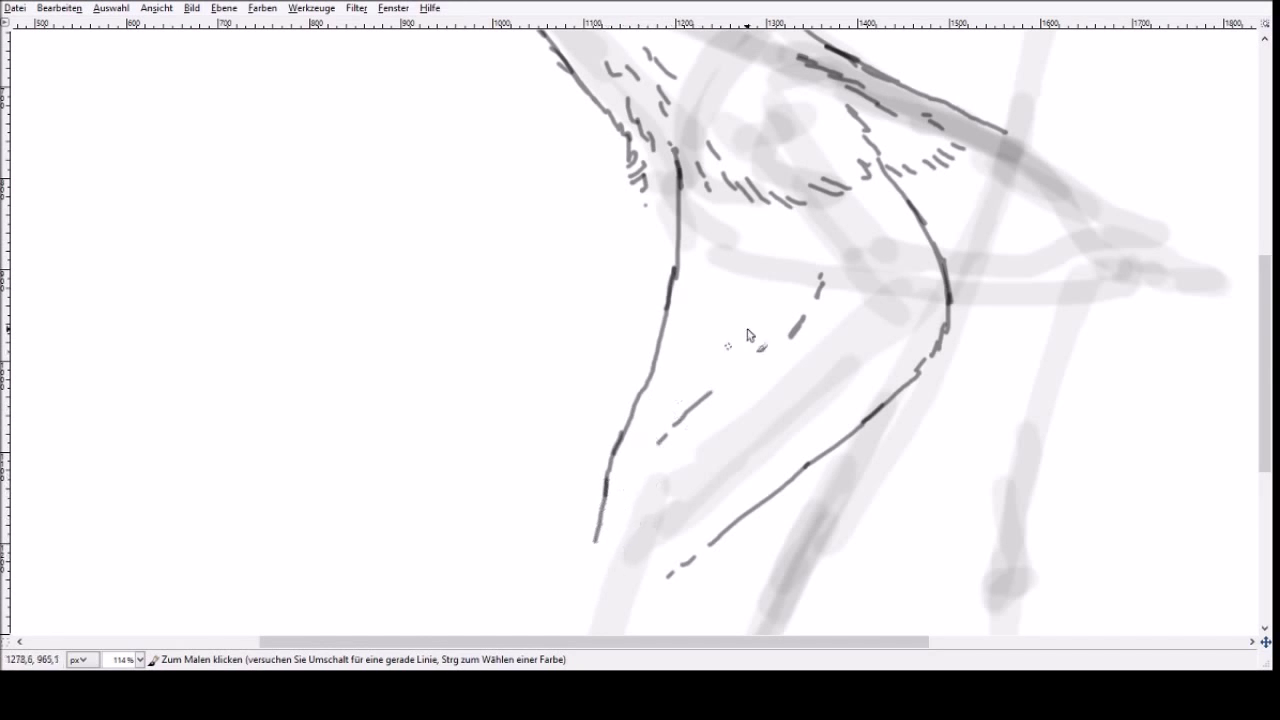
- Add fur strokes on the upper arm, along the inside of the elbow, and down the chest to the arm's front edge
mouse_move(787, 287)
mouse_down()
mouse_move(793, 216)
mouse_move(778, 225)
mouse_move(754, 205)
mouse_move(800, 250)
mouse_move(820, 314)
mouse_up()
drag(943, 326, 932, 352)
mouse_move(928, 340)
mouse_down()
mouse_move(916, 366)
mouse_move(862, 400)
mouse_up()
drag(862, 388, 846, 402)
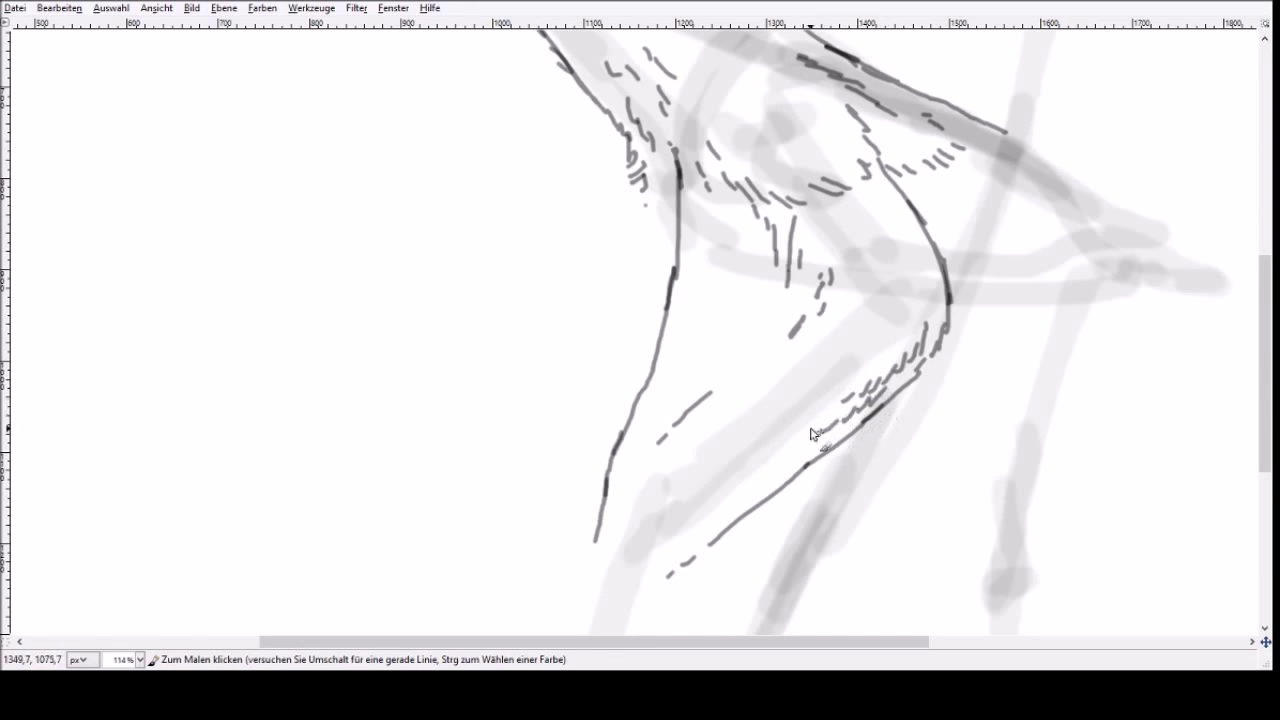
drag(632, 178, 647, 205)
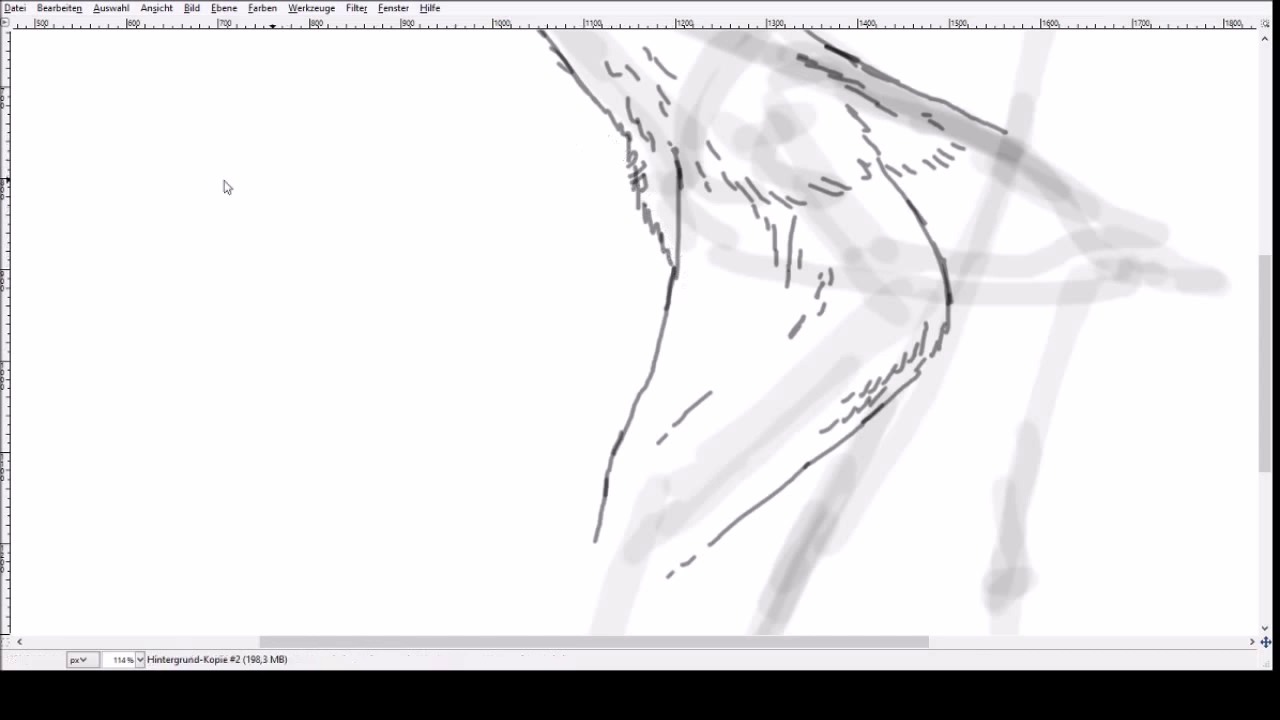
- Erase the smooth outline at the base of the neck's front edge and redraw it with ragged fur strokes
key(shift+e)
mouse_move(632, 150)
mouse_down()
mouse_move(634, 172)
mouse_move(604, 110)
mouse_move(612, 119)
mouse_up()
key(n)
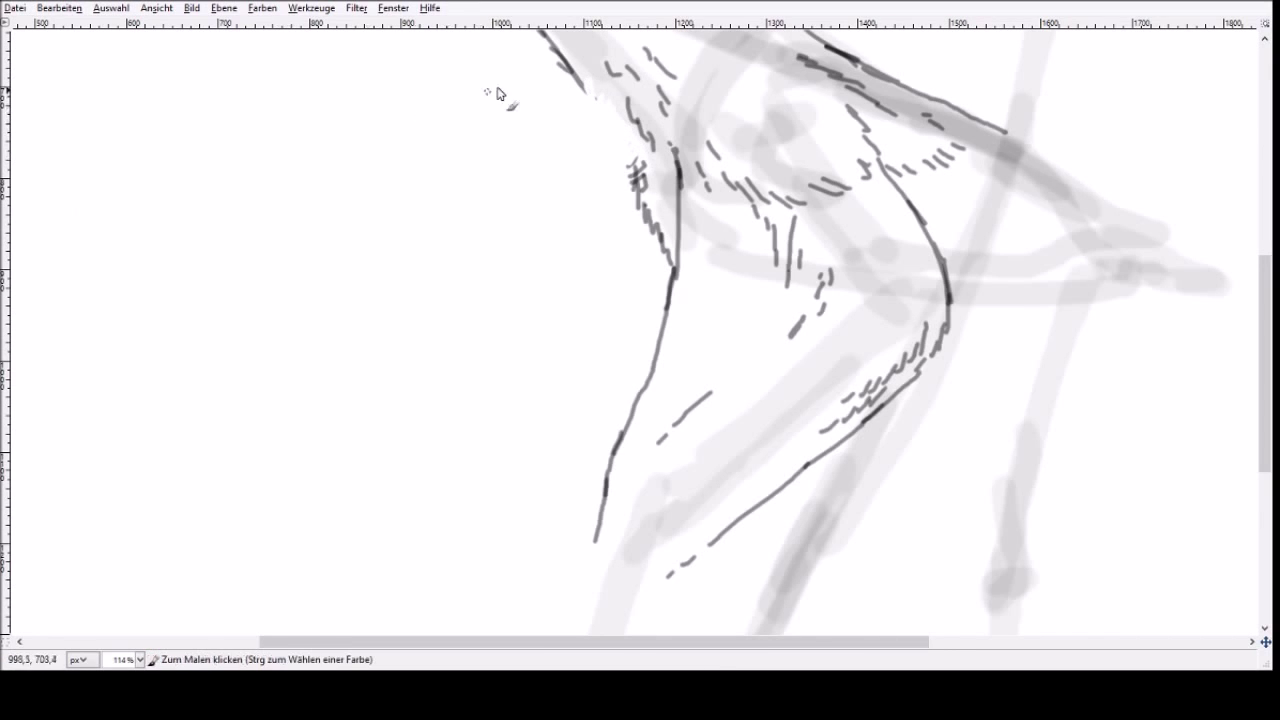
drag(568, 75, 620, 150)
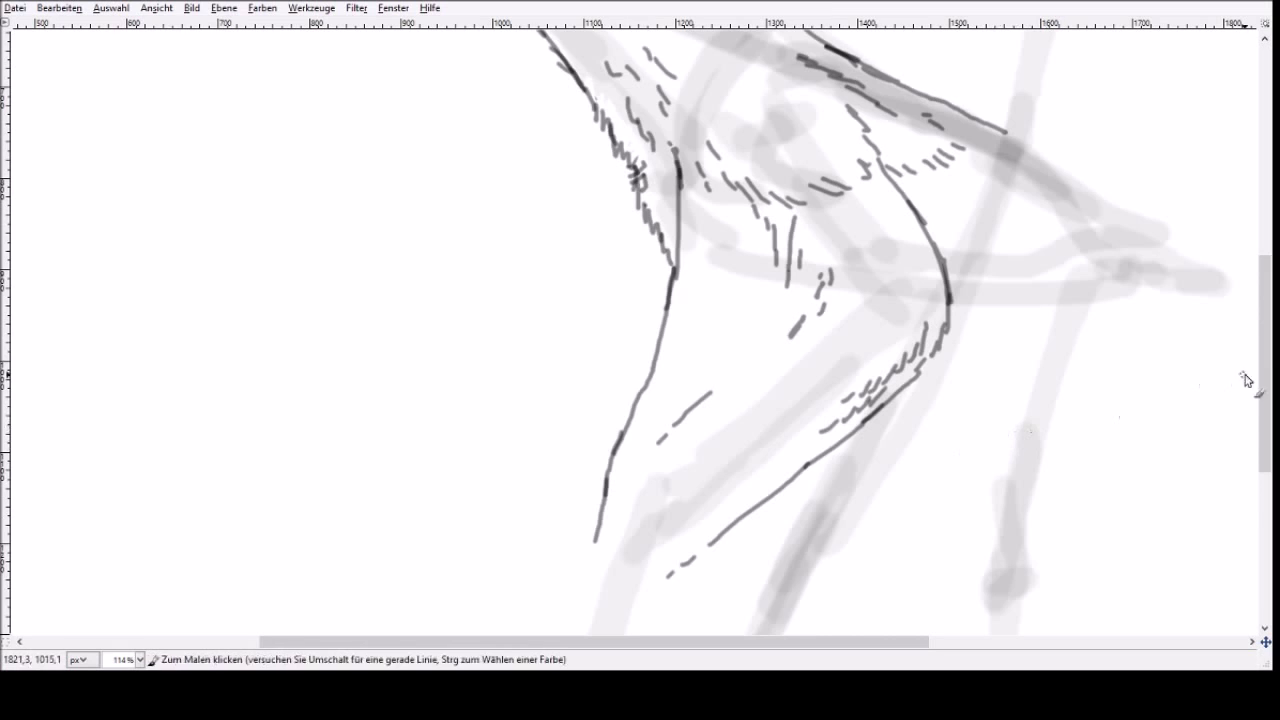
- Ink the front wing limb's leading edge down to the ground guide, its flat base, and the start of its rear edge
scroll(1268, 403, down, 1)
drag(1268, 403, 1257, 490)
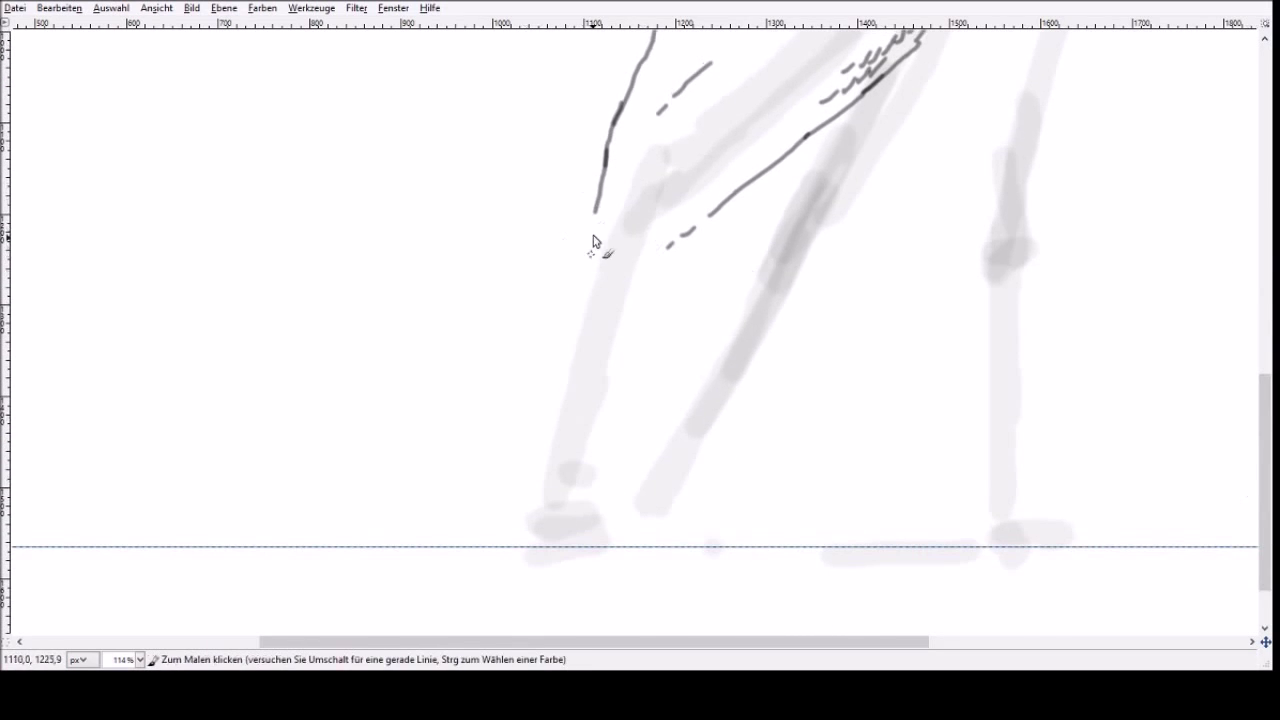
drag(594, 221, 527, 540)
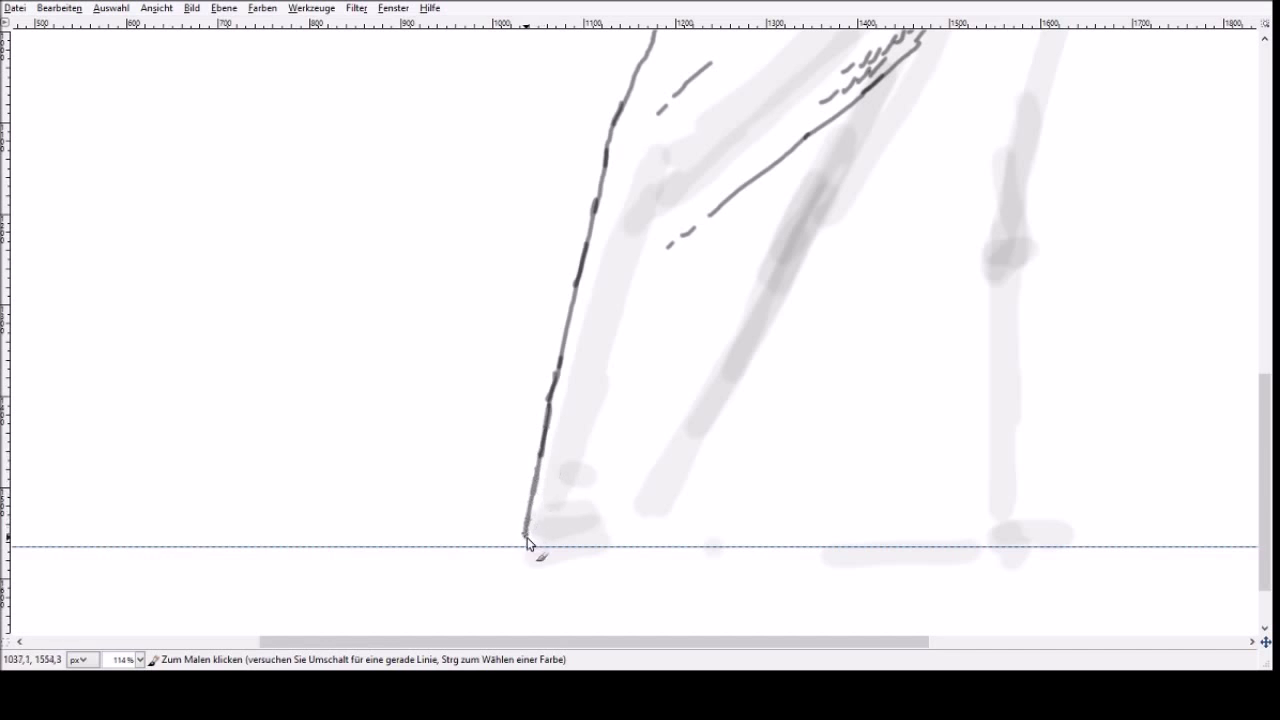
mouse_move(655, 537)
mouse_down()
mouse_move(662, 523)
mouse_move(591, 548)
mouse_move(543, 547)
mouse_move(657, 540)
mouse_move(680, 502)
mouse_up()
drag(719, 432, 729, 417)
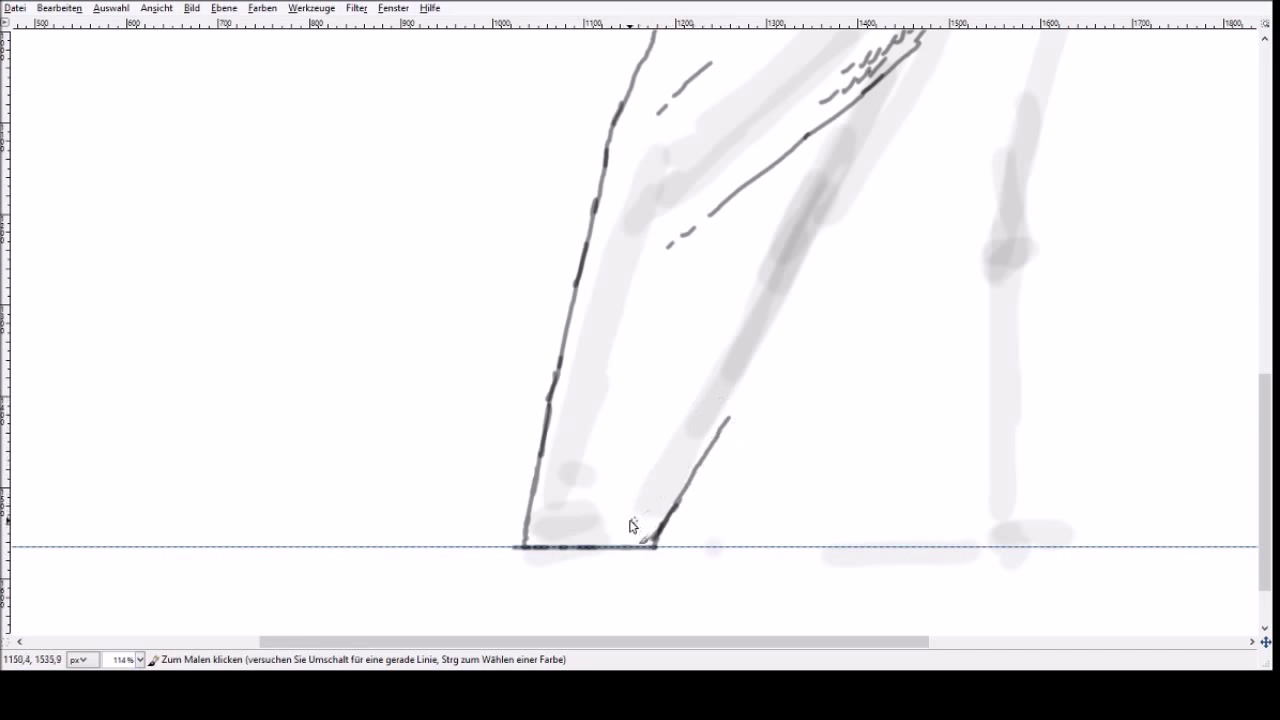
- Add dashed hand and inner forearm contours to the front limb, and continue its rear edge up toward the elbow
drag(609, 535, 620, 535)
drag(637, 517, 645, 513)
drag(578, 517, 609, 423)
drag(677, 262, 622, 422)
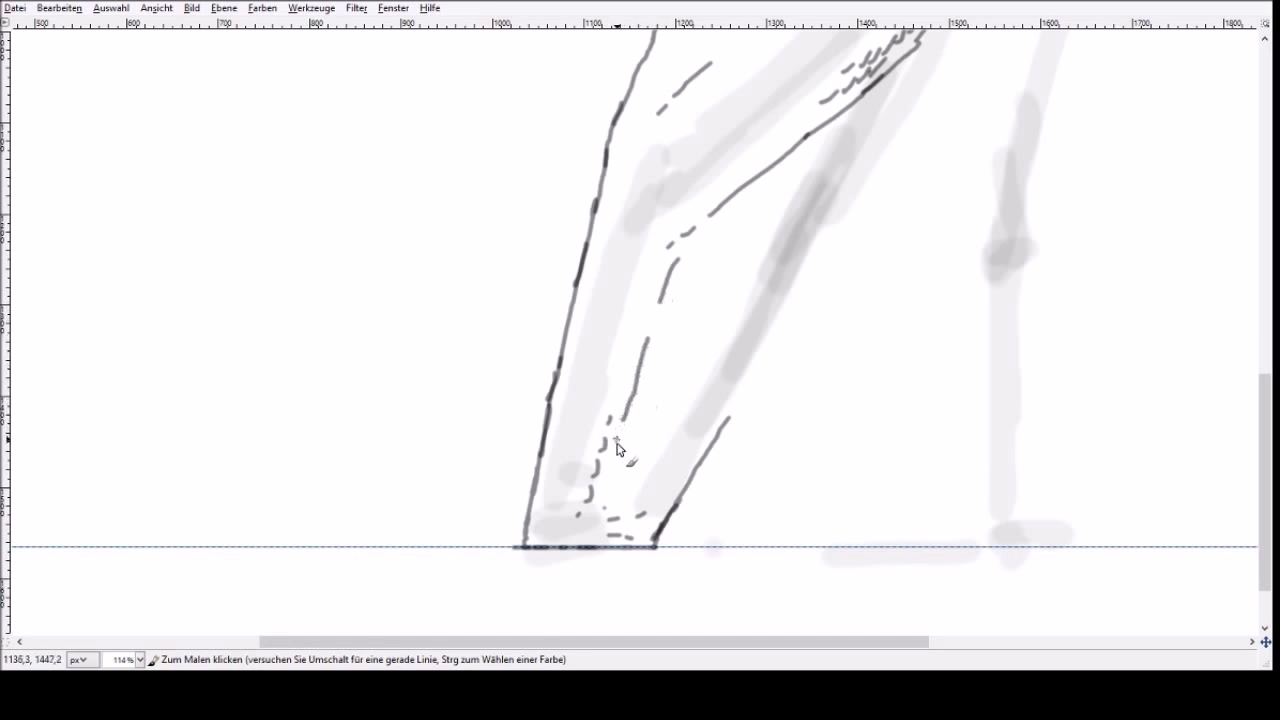
drag(728, 419, 905, 118)
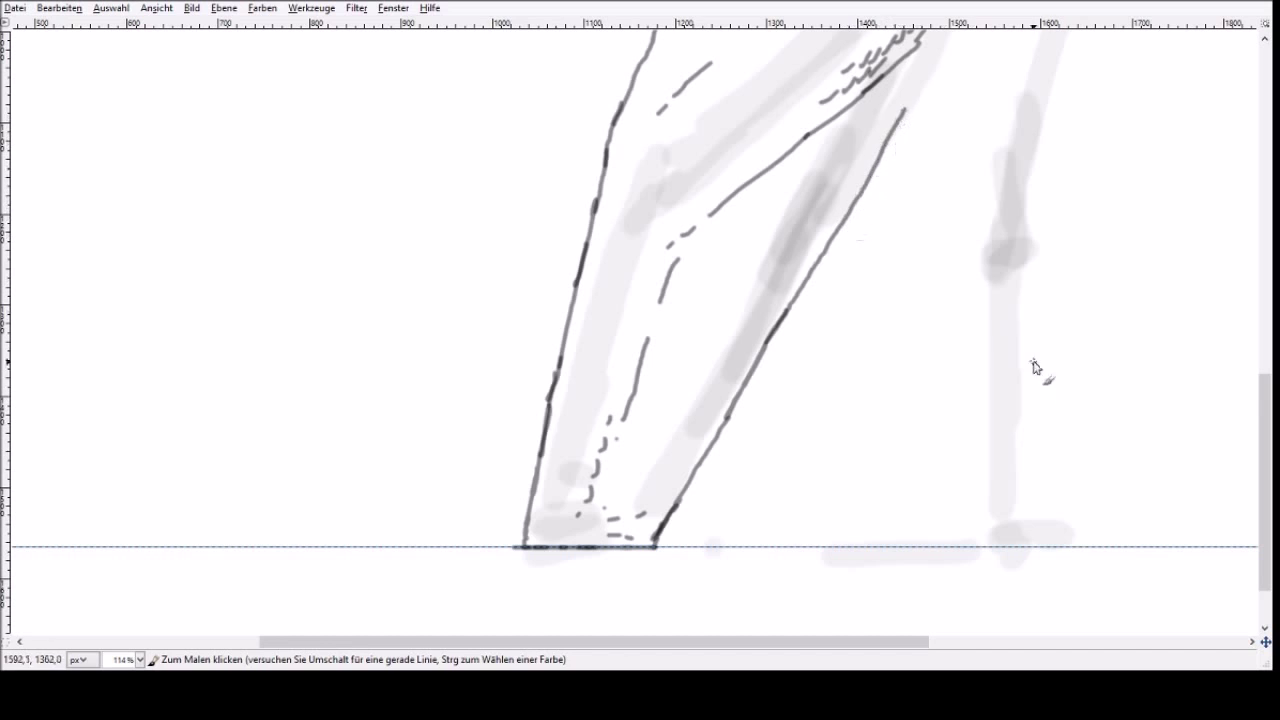
- Add small dashes on the wing membrane just below the forearm's lower edge
scroll(1265, 458, up, 1)
scroll(1265, 458, up, 5)
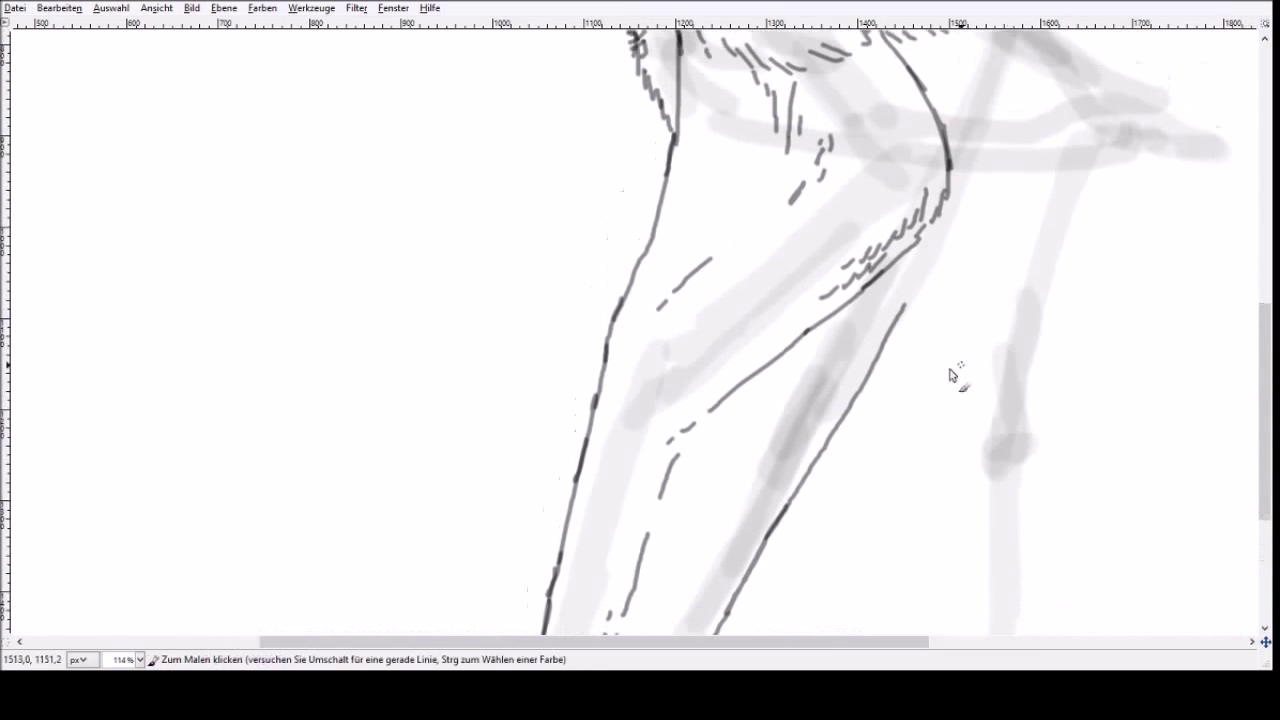
drag(765, 404, 763, 410)
drag(737, 427, 725, 438)
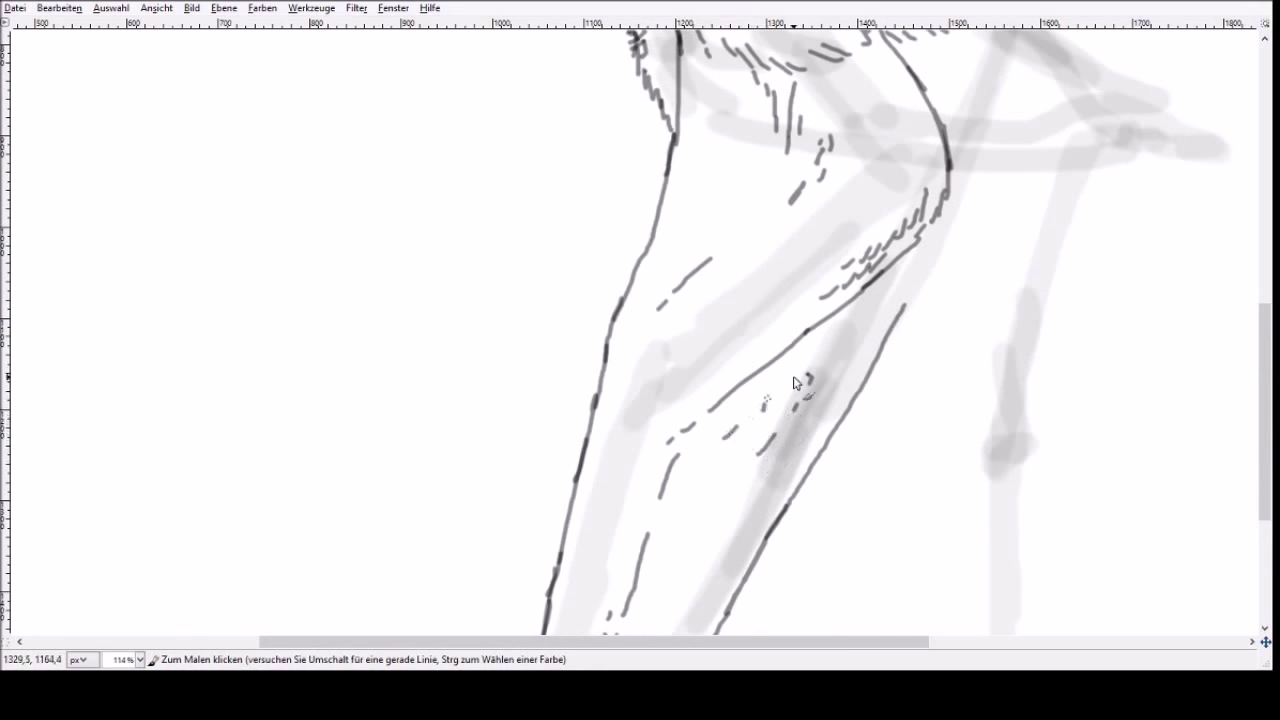
drag(714, 642, 868, 608)
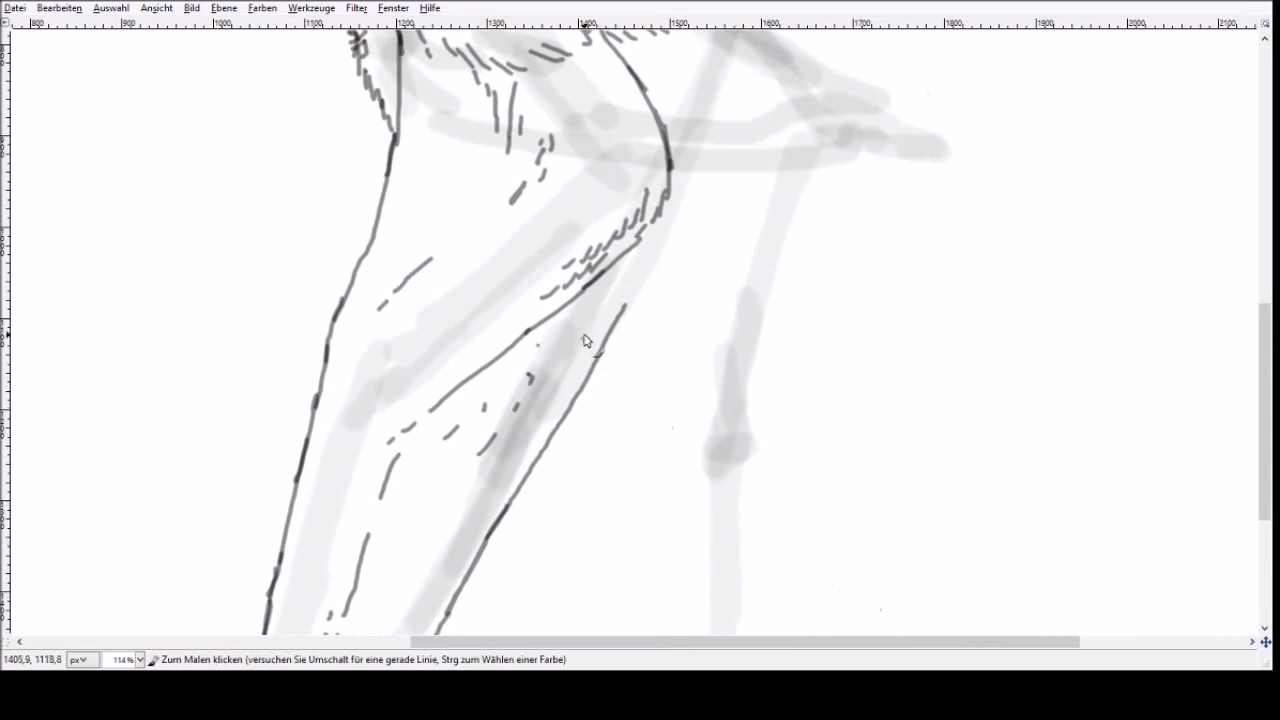
drag(631, 308, 668, 234)
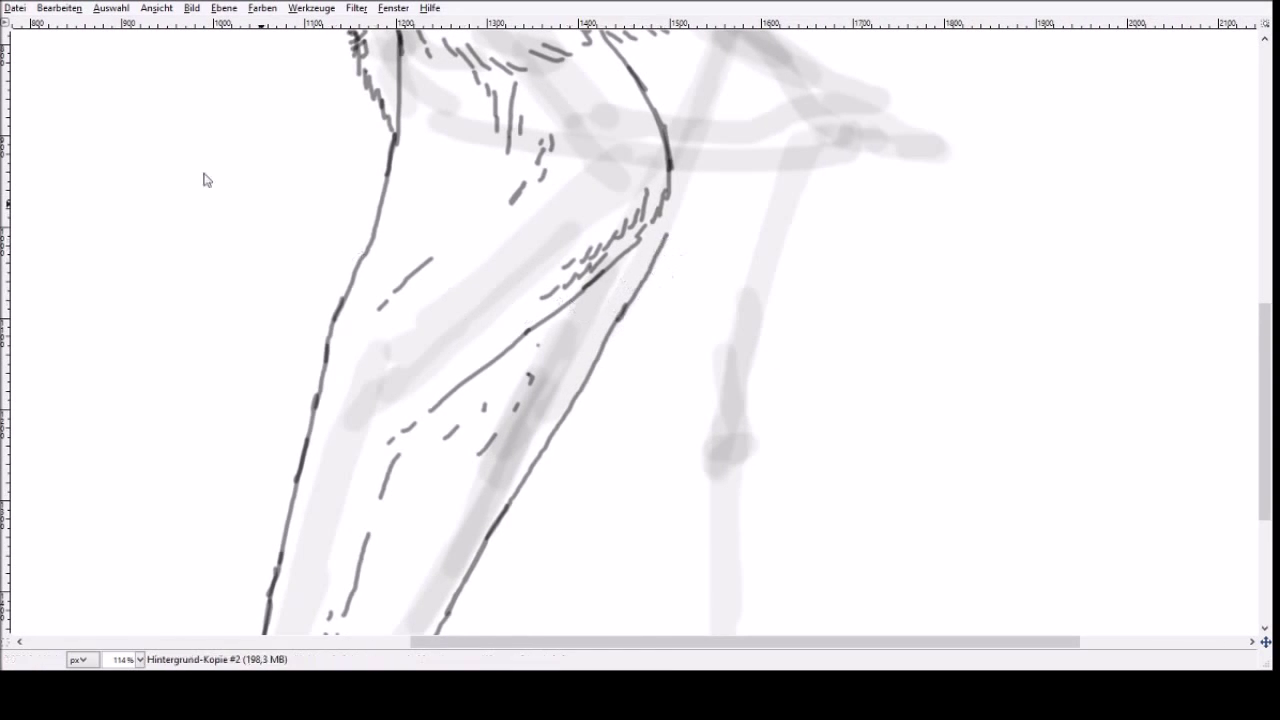
key(ctrl+z)
- Extend the front limb's rear edge up past the elbow and back into a narrow, rounded wing tip above the back
drag(1266, 391, 1270, 318)
mouse_move(616, 514)
mouse_down()
mouse_move(740, 203)
mouse_move(789, 38)
mouse_up()
drag(1266, 330, 1266, 280)
mouse_move(781, 132)
mouse_down()
mouse_move(744, 208)
mouse_move(750, 180)
mouse_move(720, 278)
mouse_up()
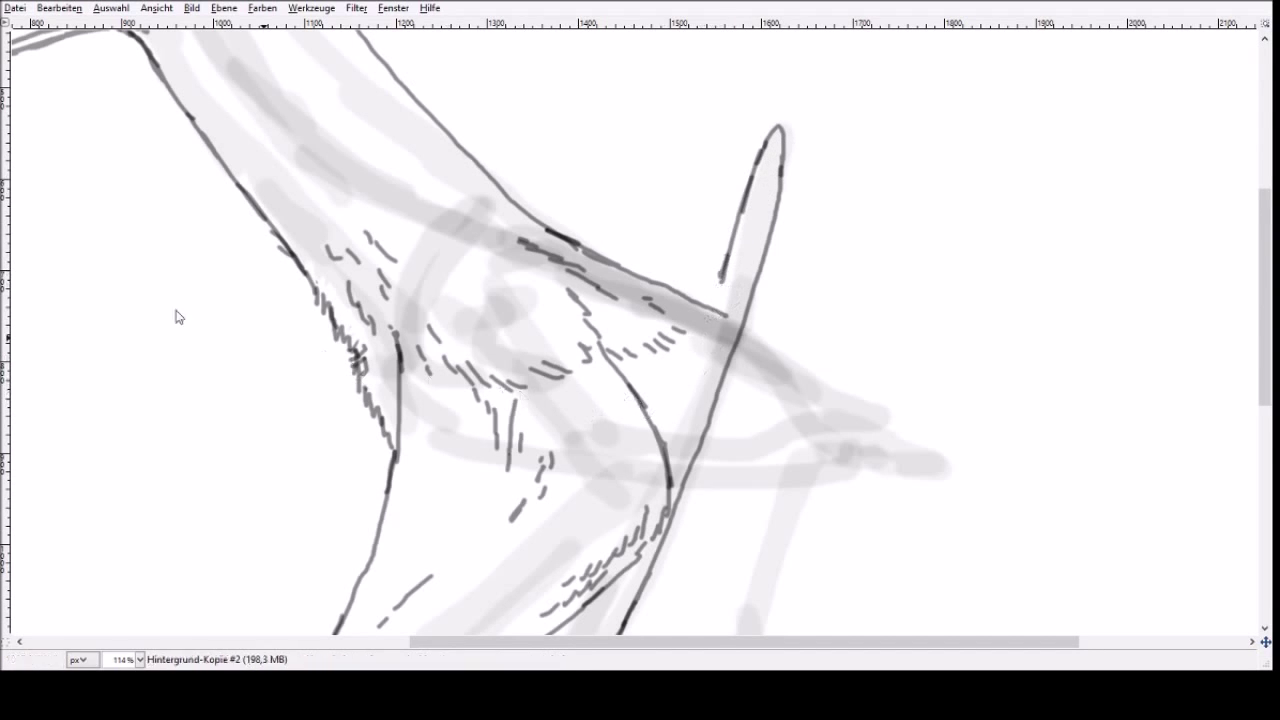
- Erase the back line where it crosses the raised wing, and continue the wing's front edge down to the elbow
key(shift+e)
mouse_move(728, 305)
mouse_down()
mouse_move(683, 287)
mouse_move(703, 306)
mouse_up()
key(p)
mouse_move(720, 278)
mouse_down()
mouse_move(714, 315)
mouse_move(729, 272)
mouse_move(665, 434)
mouse_up()
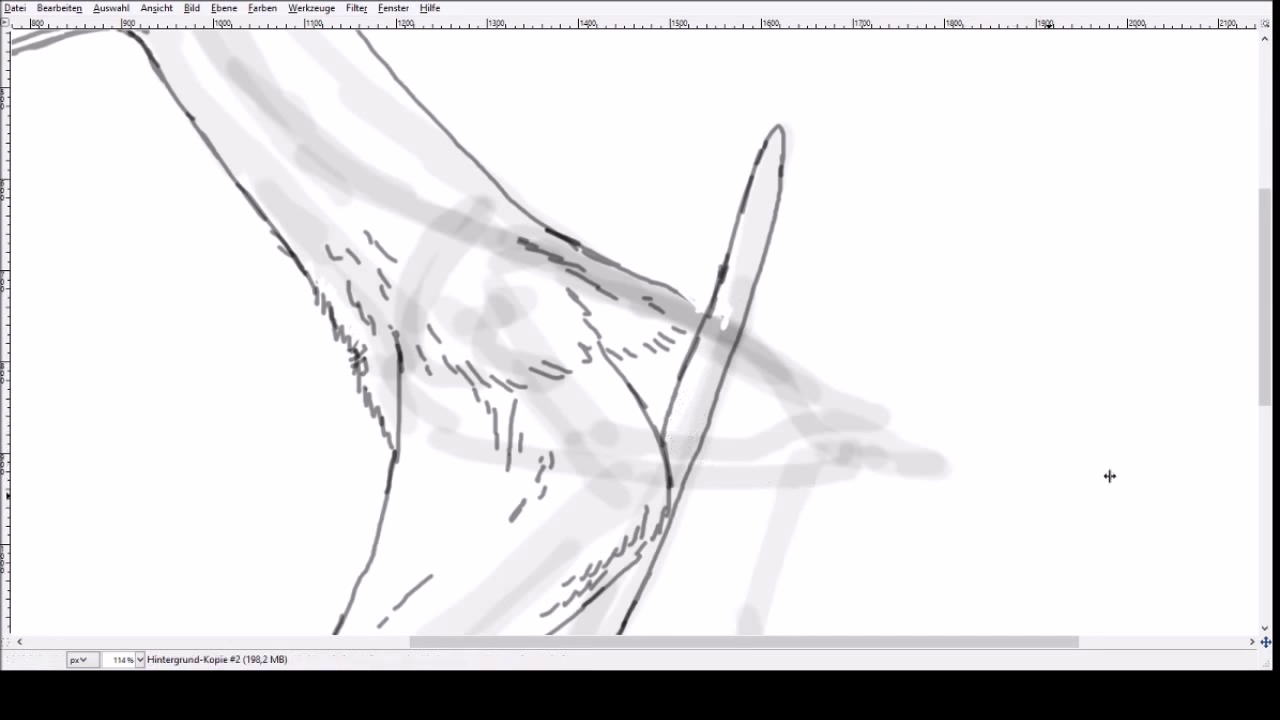
- Add long fold lines and short dashes inside the raised wing section between the elbow and its tip
drag(672, 463, 700, 396)
drag(670, 440, 712, 358)
drag(676, 482, 707, 398)
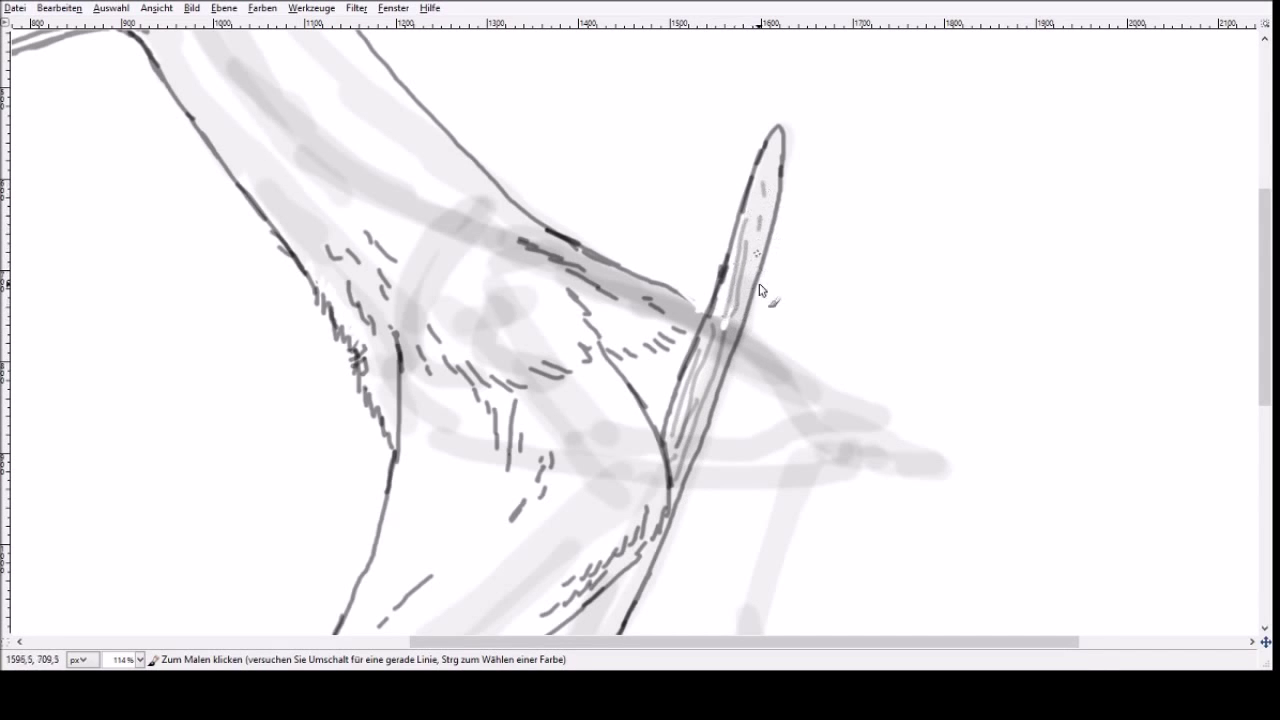
- Add light fold strokes to the folded wing membrane beside the hand and below the forearm
drag(1253, 357, 534, 534)
drag(352, 464, 410, 352)
drag(358, 498, 396, 402)
drag(388, 458, 436, 378)
drag(432, 372, 448, 352)
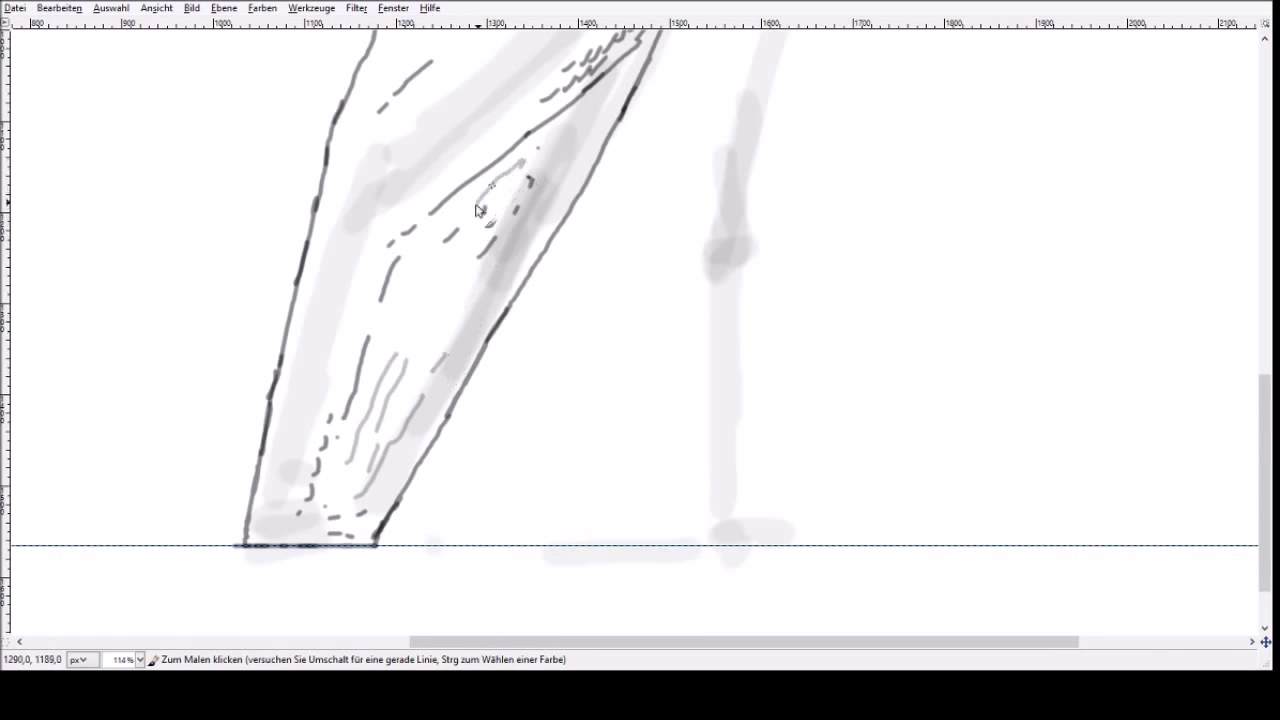
drag(455, 217, 520, 168)
drag(442, 286, 526, 176)
drag(425, 332, 433, 321)
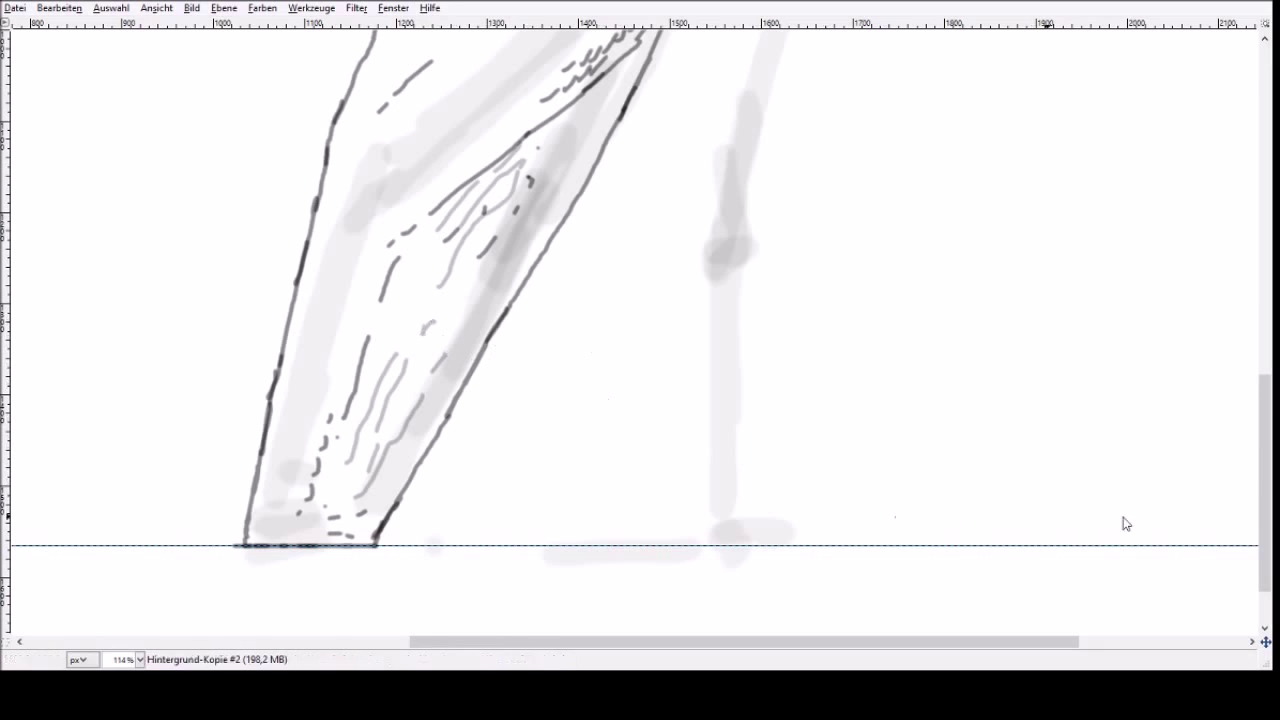
- Ink an arched membrane edge from the front limb down to the hind foot, and start the hind leg's rear edge with short strokes
drag(559, 230, 593, 200)
mouse_move(516, 152)
mouse_down()
mouse_move(443, 253)
mouse_move(521, 151)
mouse_move(482, 205)
mouse_up()
mouse_move(567, 218)
mouse_down()
mouse_move(600, 198)
mouse_move(636, 216)
mouse_up()
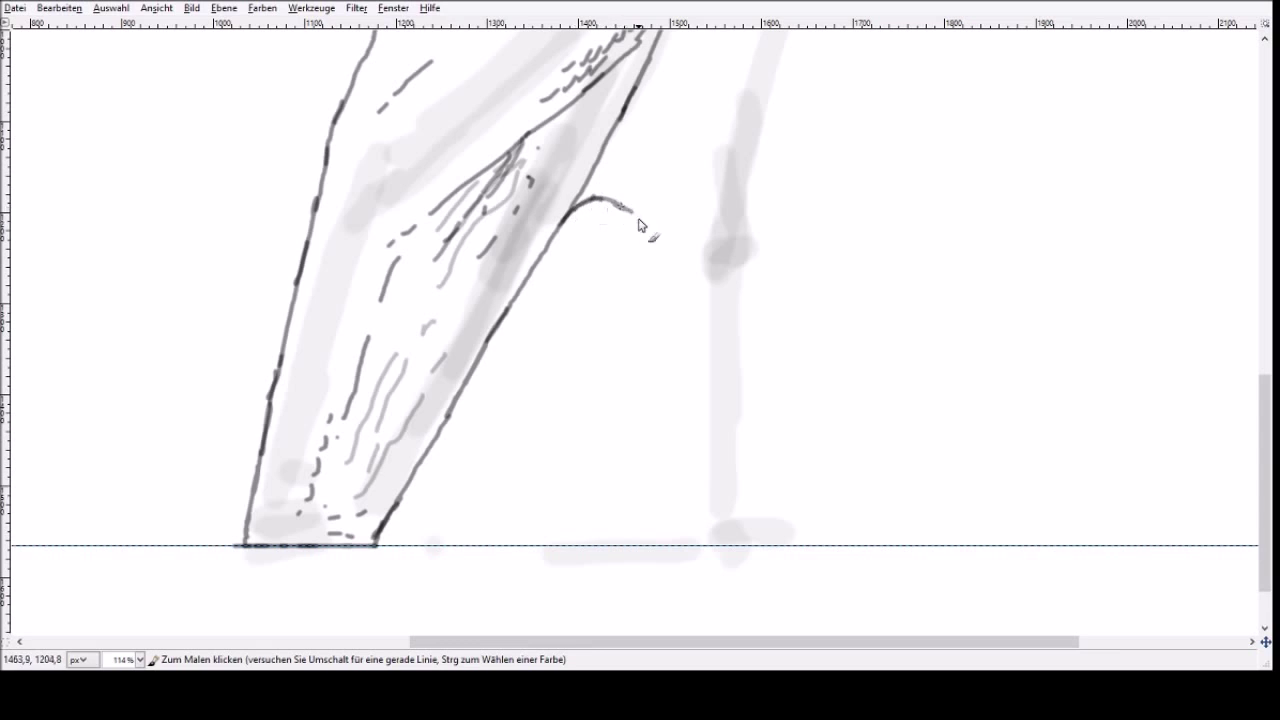
drag(673, 286, 716, 540)
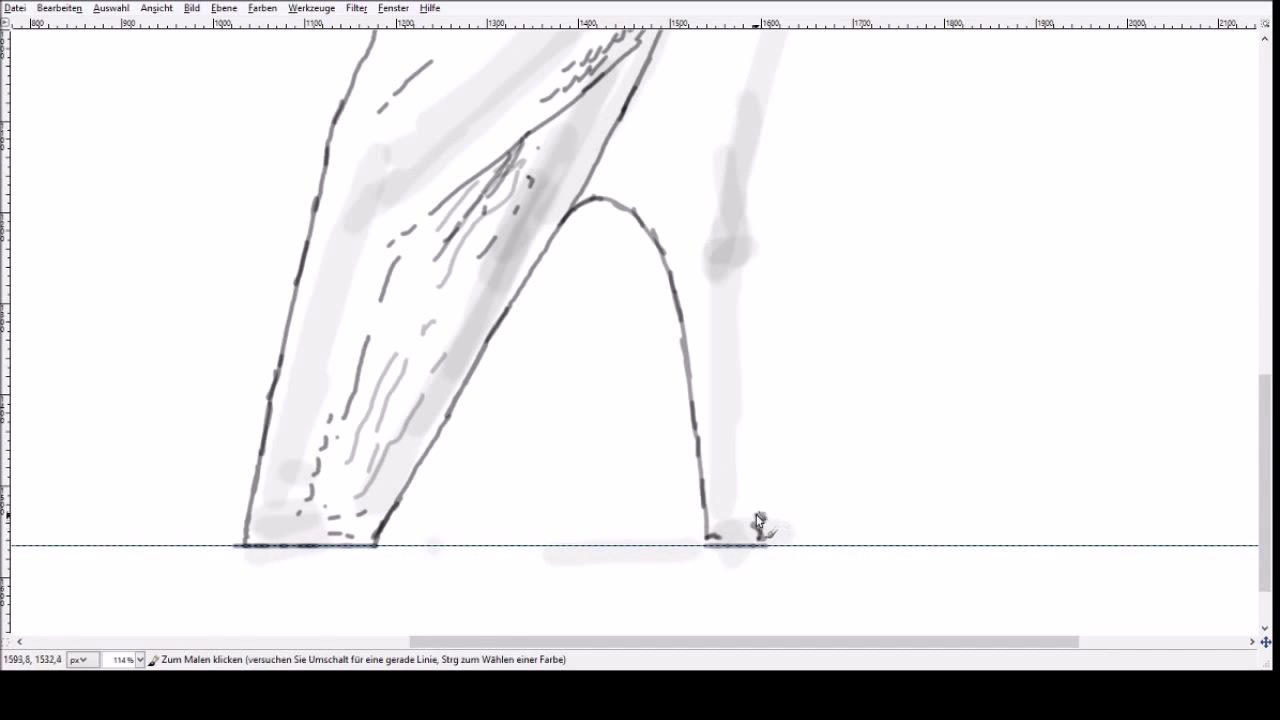
drag(760, 480, 758, 395)
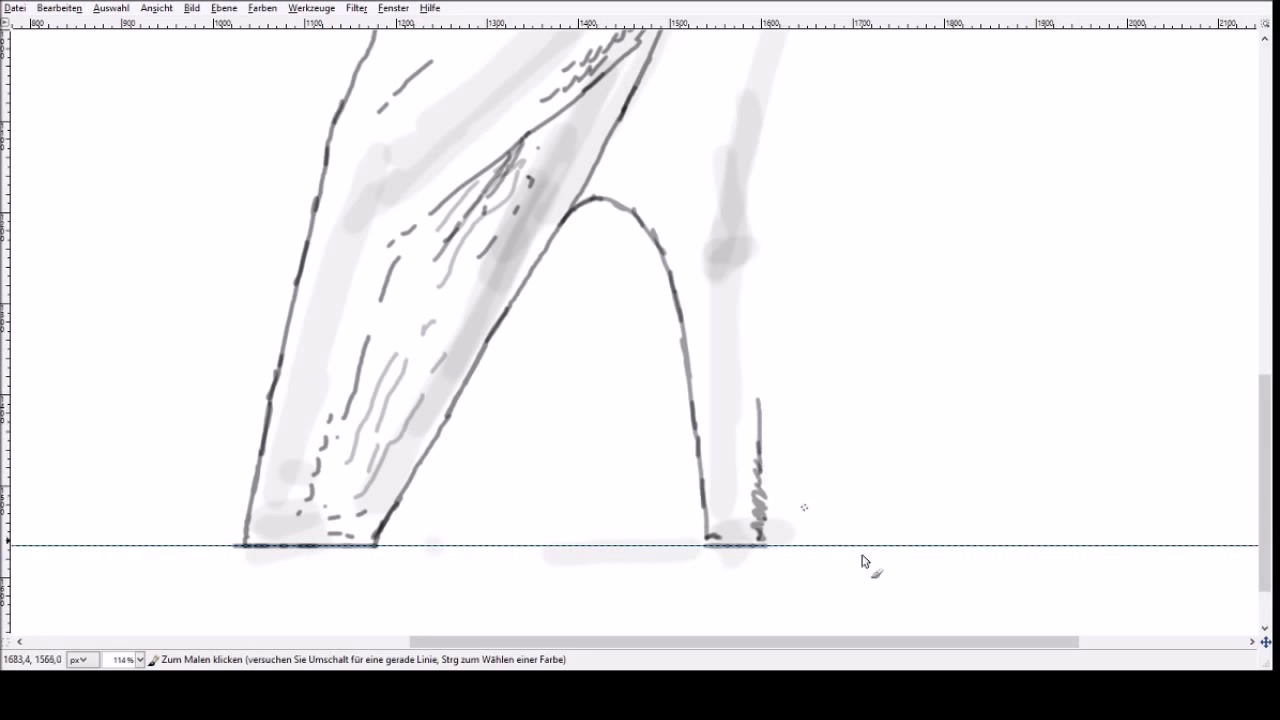
- Add wavy knee creases, extend the hind leg's rear edge up to the body, and outline the tail with fur strokes
scroll(1268, 535, up, 5)
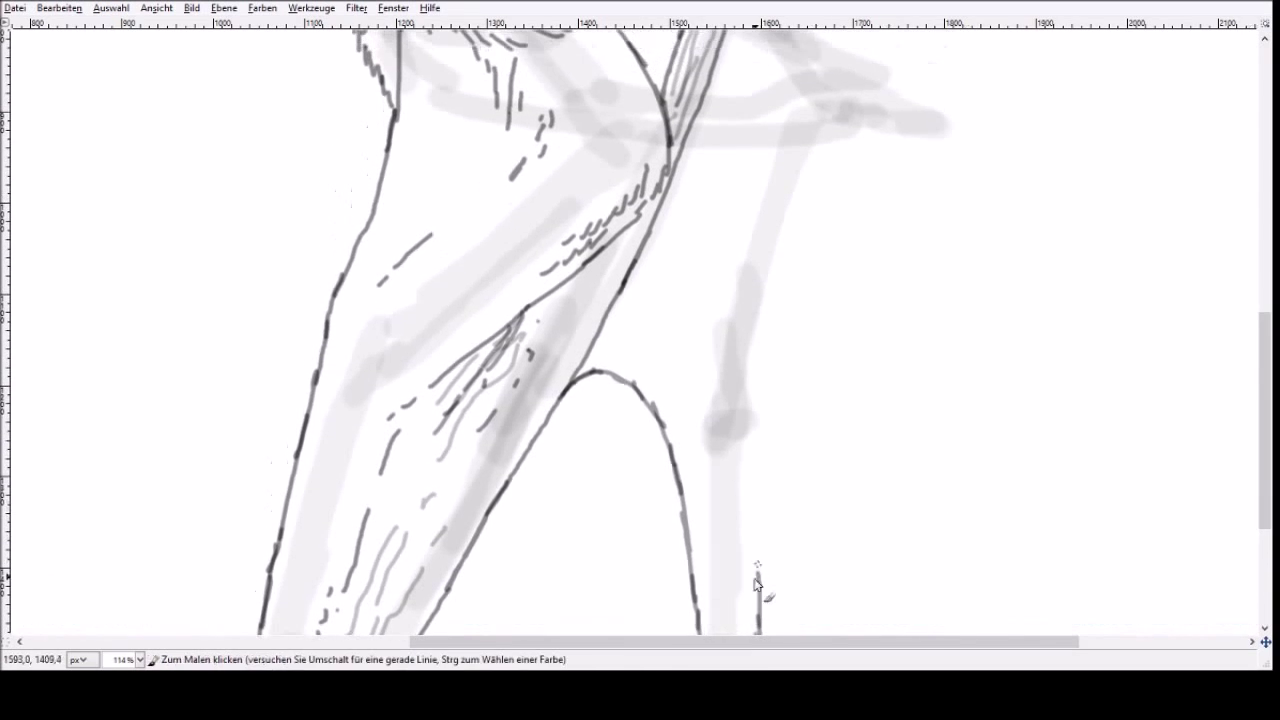
drag(762, 578, 768, 500)
drag(690, 440, 697, 482)
drag(690, 392, 688, 412)
mouse_move(769, 507)
mouse_down()
mouse_move(856, 143)
mouse_move(865, 150)
mouse_move(869, 131)
mouse_move(891, 148)
mouse_move(897, 136)
mouse_move(959, 125)
mouse_up()
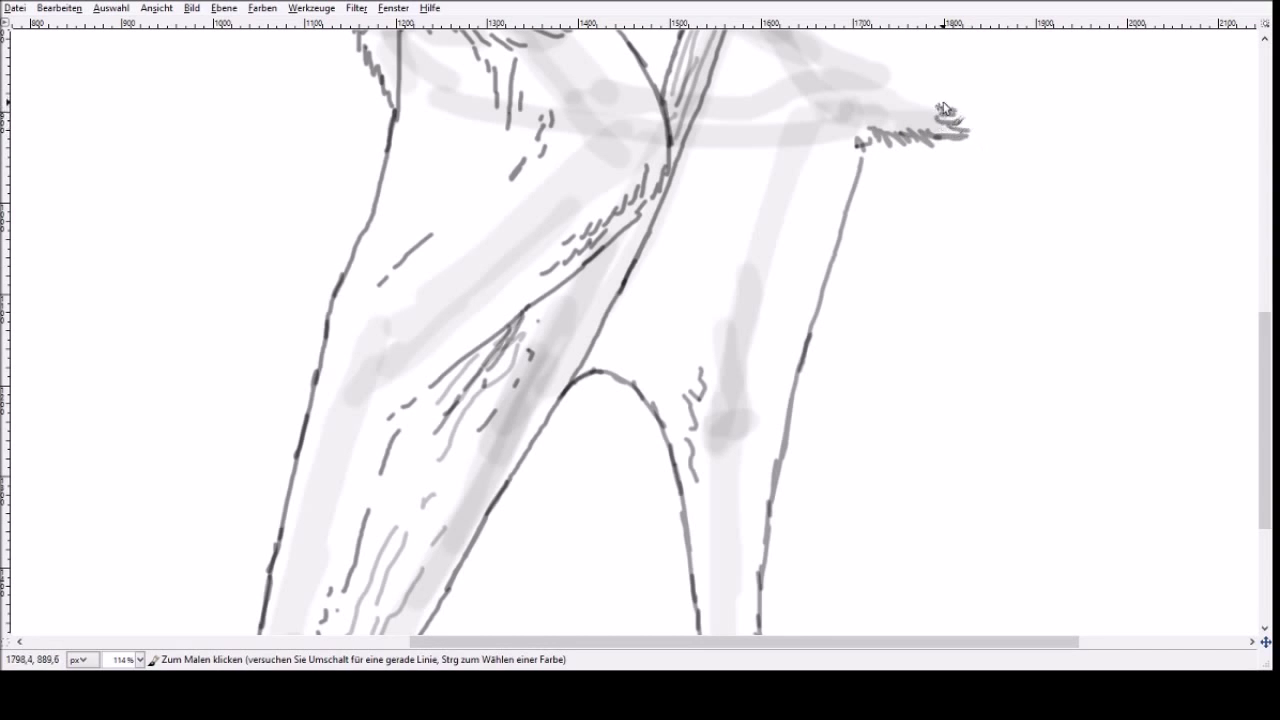
mouse_move(826, 134)
mouse_down()
mouse_move(757, 116)
mouse_move(749, 146)
mouse_move(698, 160)
mouse_move(718, 161)
mouse_move(733, 194)
mouse_up()
- Ink a second curved edge inside the arch, running down to the ground guide in front of the hind leg
drag(843, 637, 776, 640)
drag(1262, 389, 1254, 466)
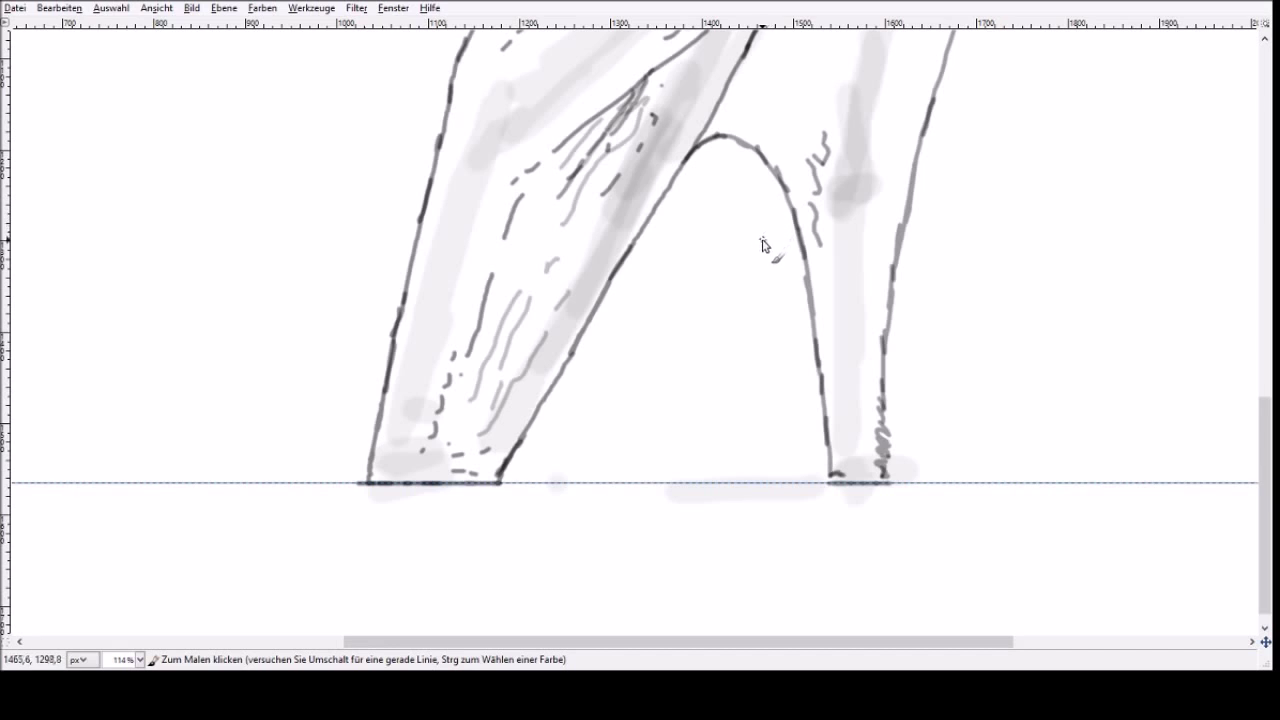
mouse_move(763, 165)
mouse_down()
mouse_move(797, 280)
mouse_move(803, 477)
mouse_up()
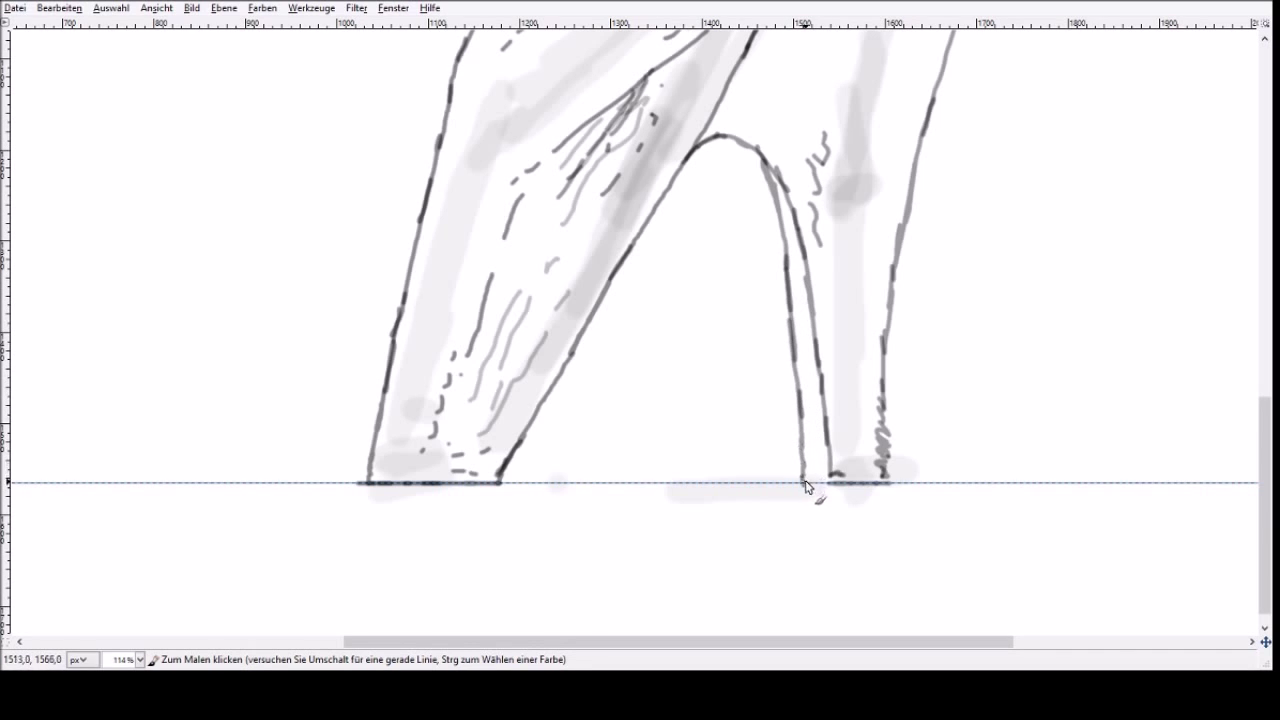
- Double the line along the arch's top and close the inner leg's foot along the ground guide
mouse_move(757, 162)
mouse_down()
mouse_move(691, 153)
mouse_move(758, 172)
mouse_up()
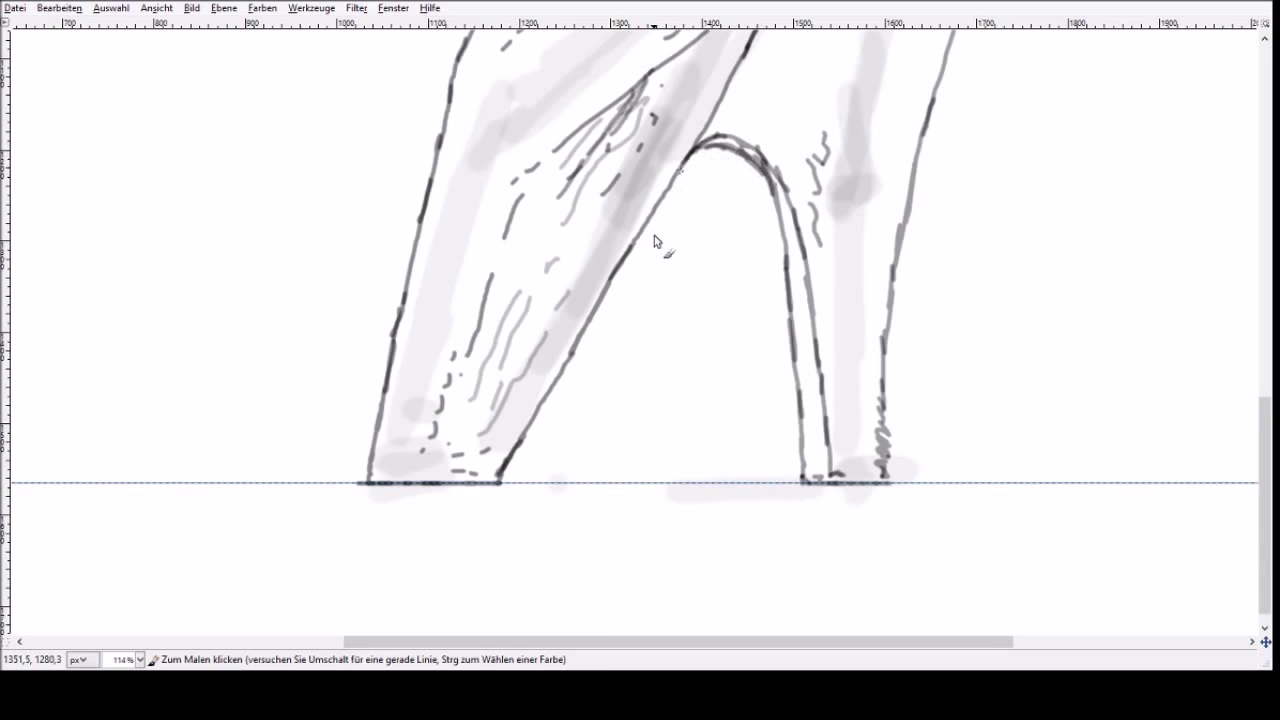
- Ink the far forelimb's front edge, curving from the chest outline down beside the near forelimb
drag(600, 643, 473, 643)
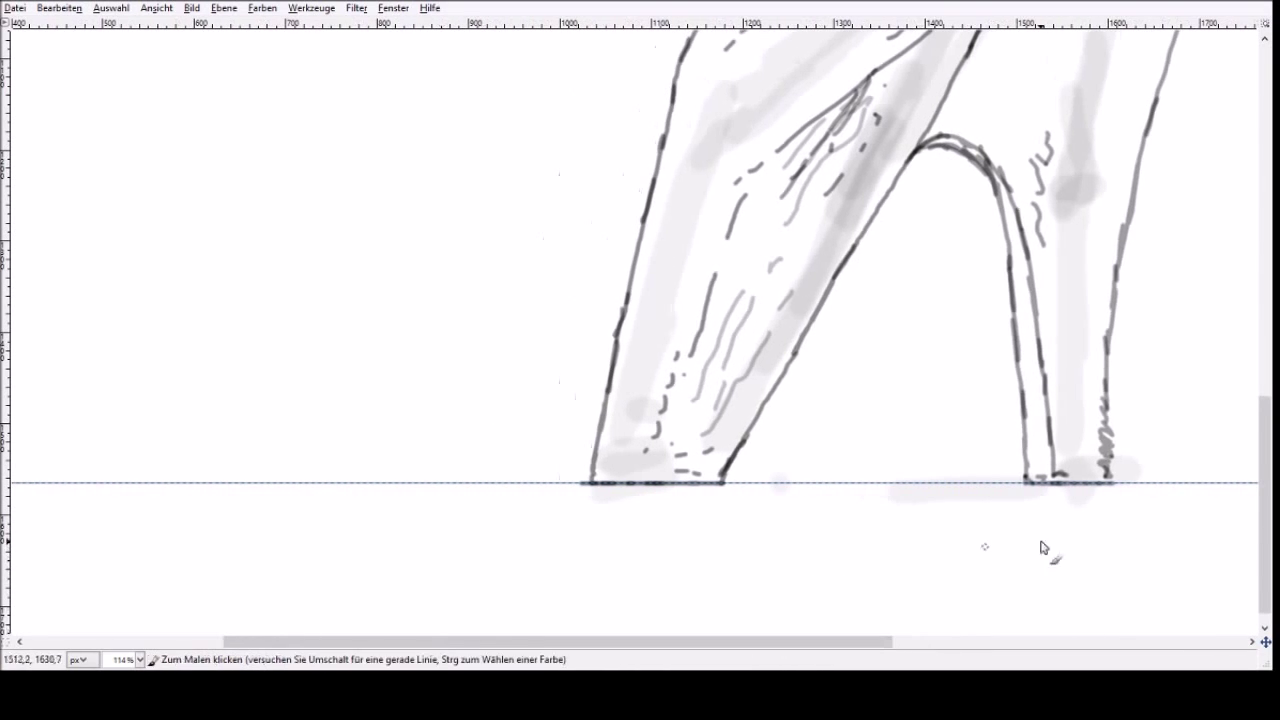
drag(1263, 514, 1255, 424)
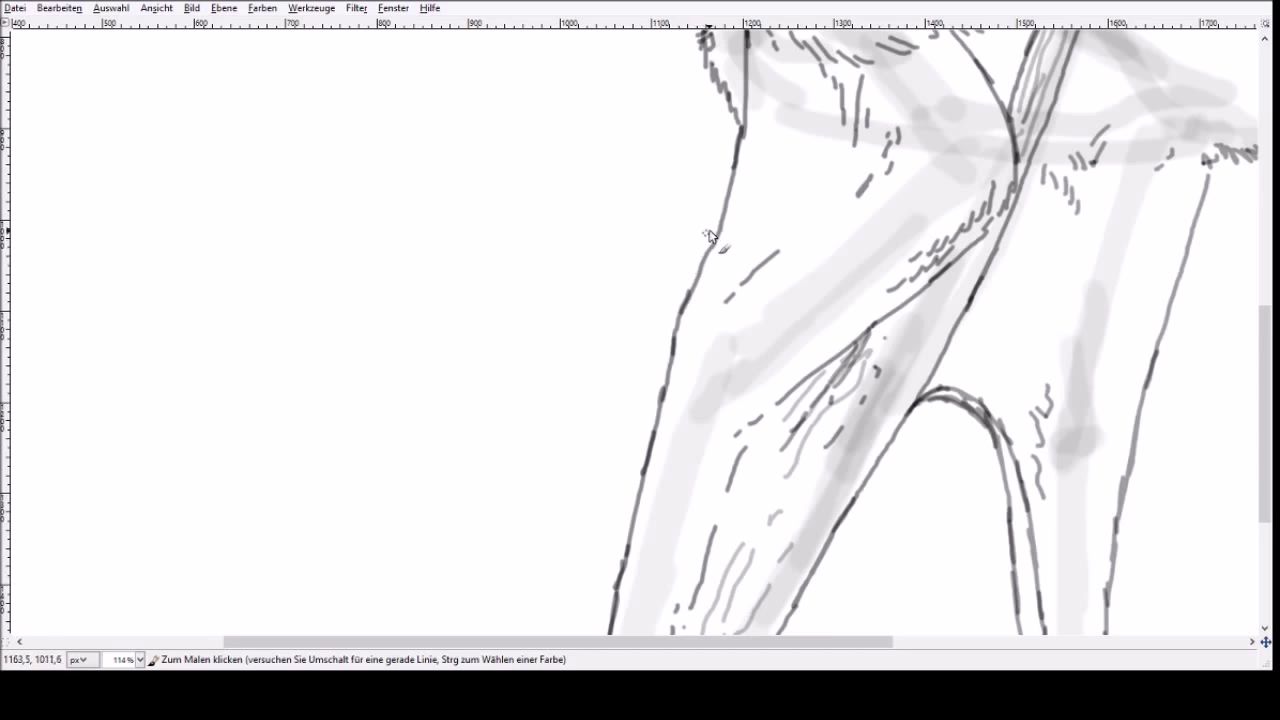
mouse_move(716, 216)
mouse_down()
mouse_move(629, 274)
mouse_move(660, 244)
mouse_move(599, 331)
mouse_move(538, 470)
mouse_move(616, 309)
mouse_move(552, 432)
mouse_up()
key(shift+e)
drag(678, 232, 688, 228)
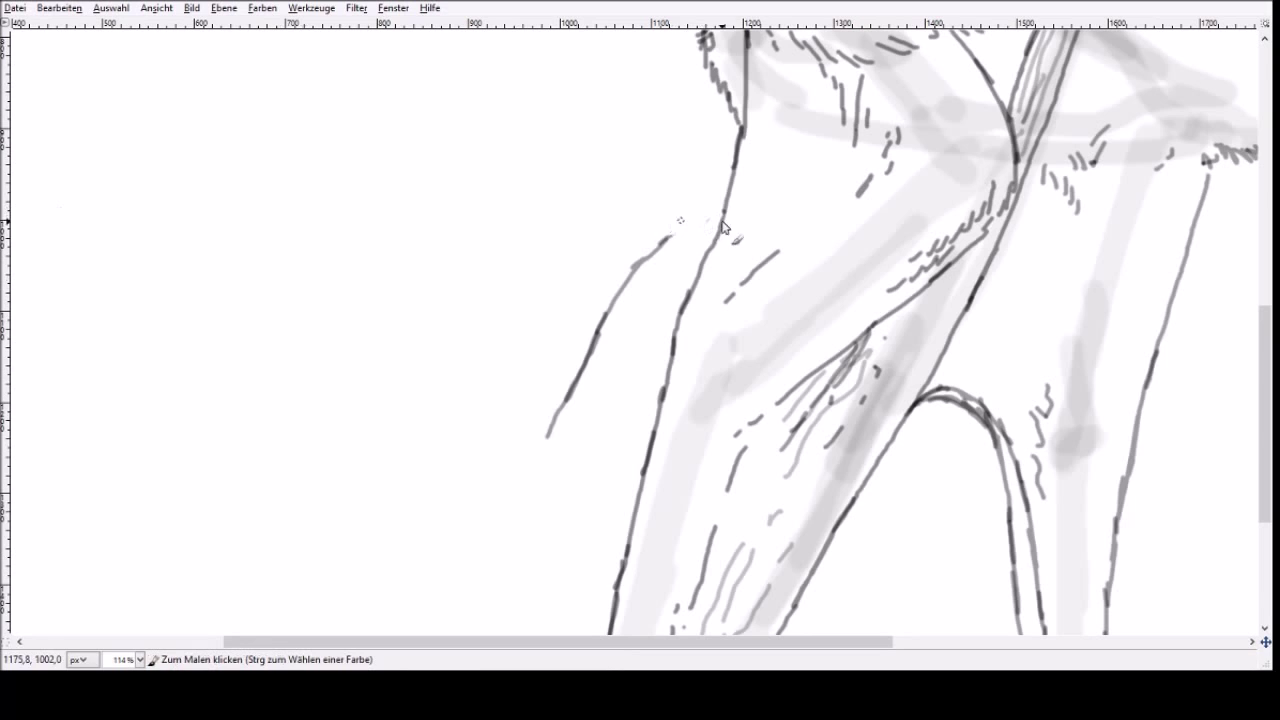
drag(676, 238, 730, 188)
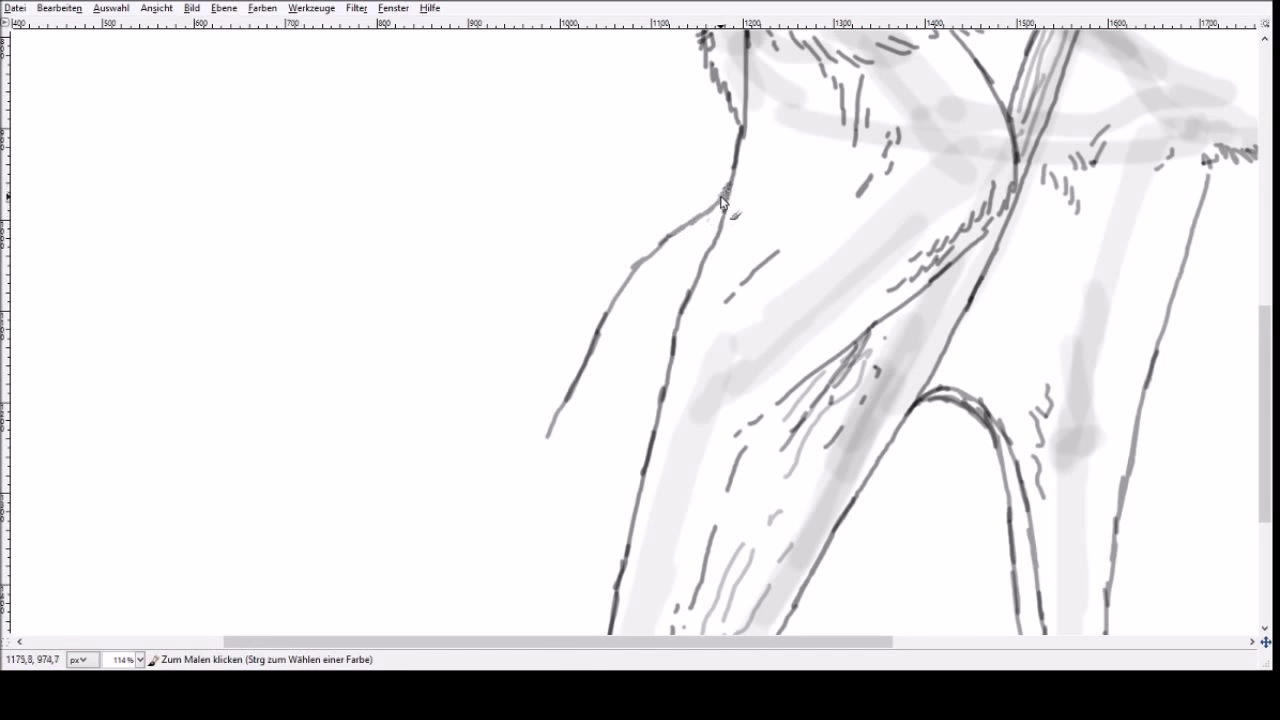
drag(552, 428, 500, 532)
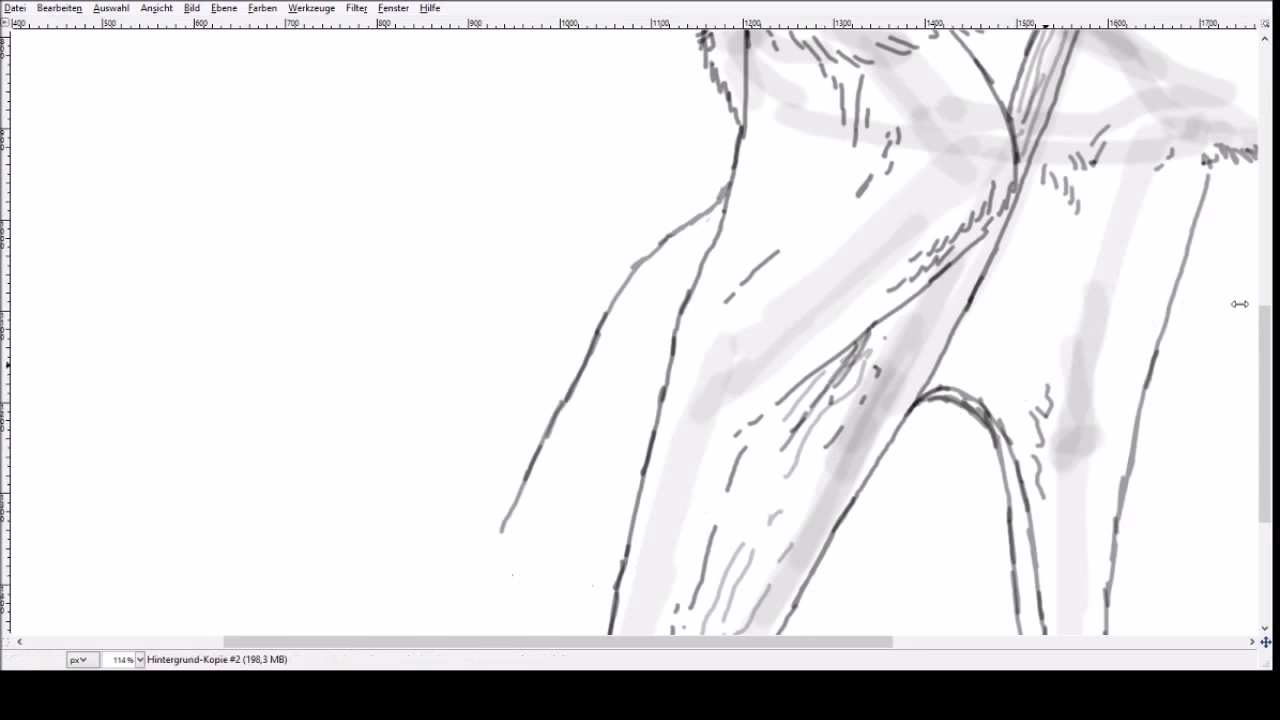
- Continue the far forelimb's edge down to the wrist, then ink three fingers and the membrane's curved lower edge
drag(1265, 330, 1250, 401)
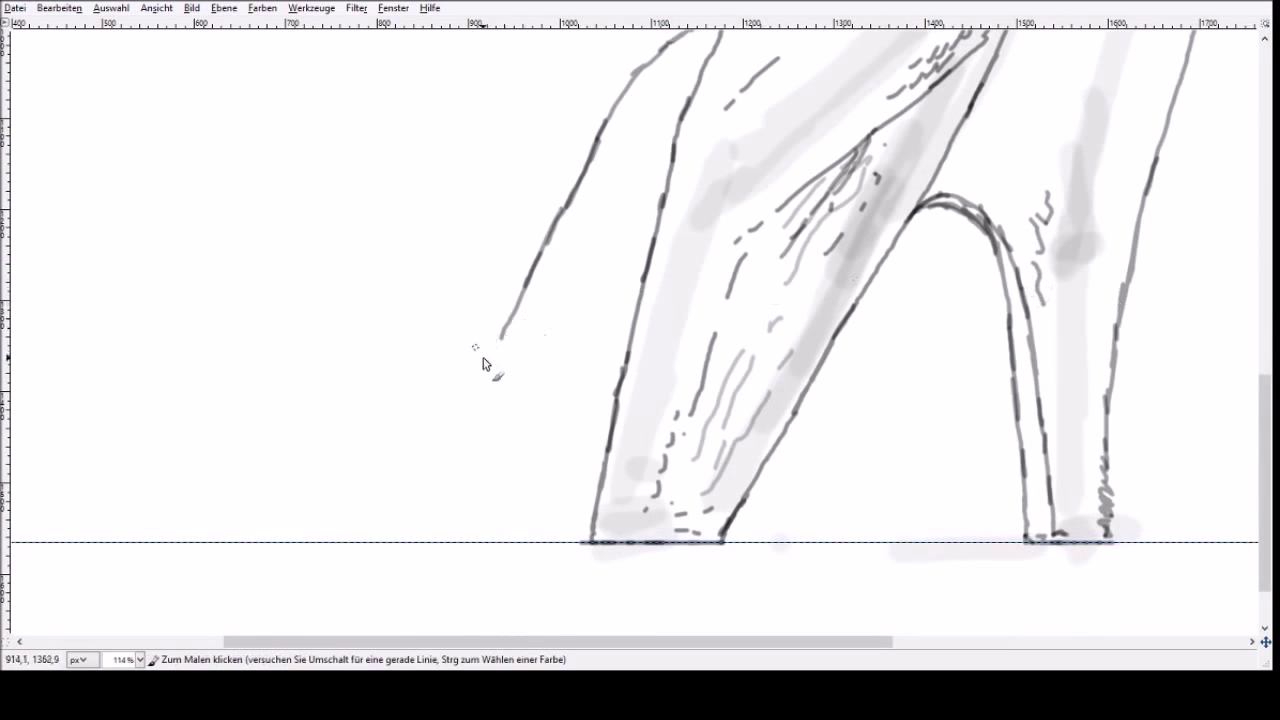
mouse_move(506, 332)
mouse_down()
mouse_move(470, 432)
mouse_move(486, 452)
mouse_move(480, 441)
mouse_move(531, 459)
mouse_move(475, 470)
mouse_move(505, 512)
mouse_move(500, 528)
mouse_move(474, 458)
mouse_move(501, 517)
mouse_move(520, 465)
mouse_move(545, 515)
mouse_move(522, 513)
mouse_move(532, 510)
mouse_up()
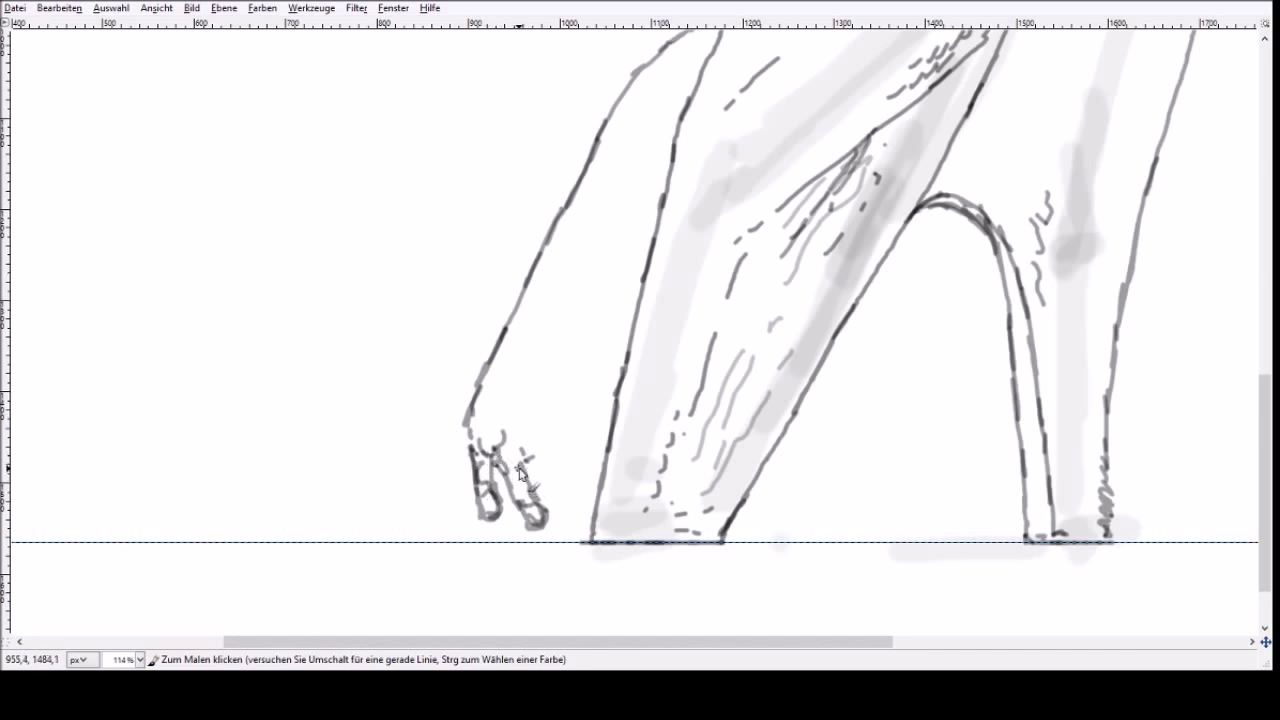
drag(524, 478, 548, 520)
mouse_move(517, 474)
mouse_down()
mouse_move(550, 522)
mouse_move(556, 498)
mouse_move(572, 530)
mouse_move(511, 456)
mouse_move(600, 416)
mouse_up()
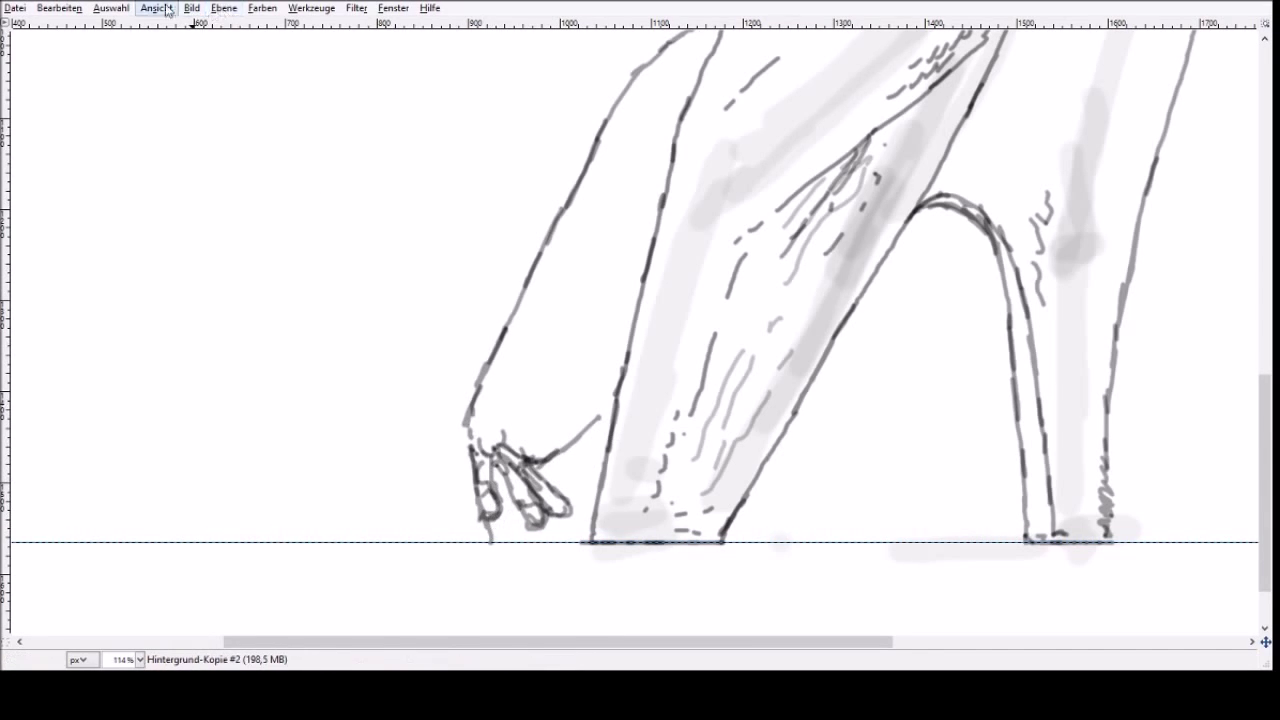
- Hide the guide, then ink claws on the far hand's fingers and the first ground dashes in front of it
click(186, 206)
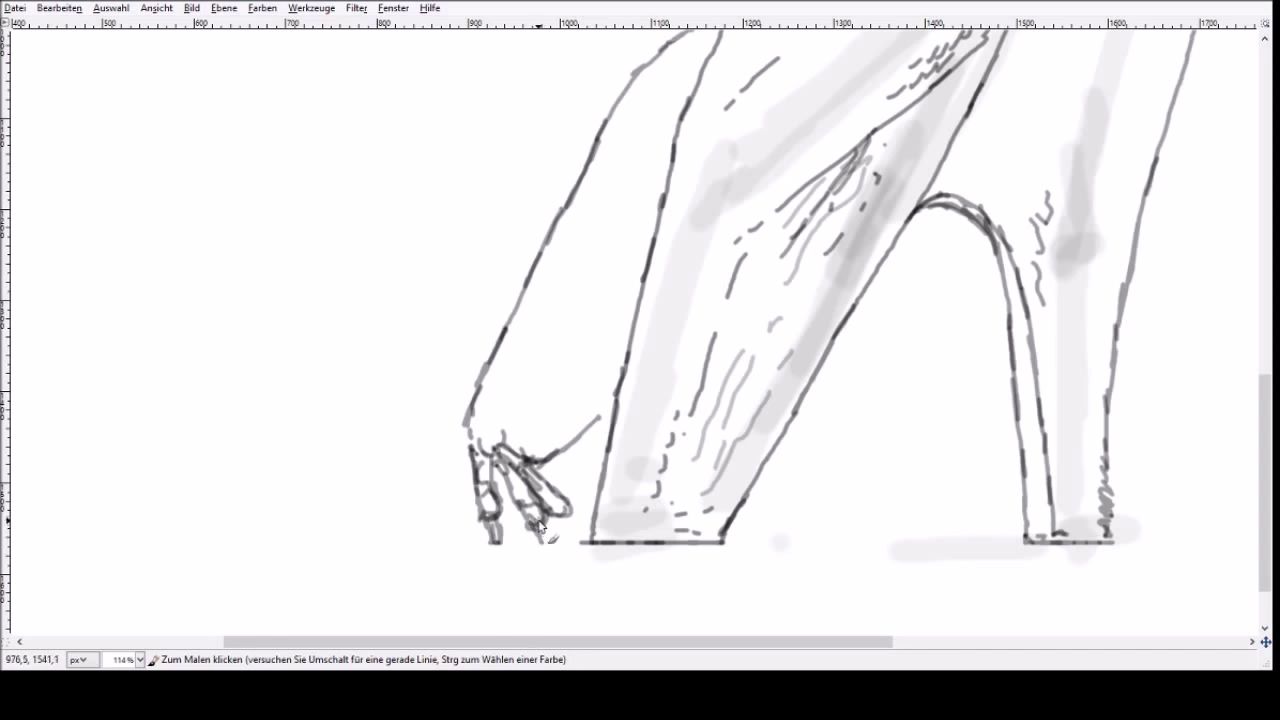
mouse_move(566, 514)
mouse_down()
mouse_move(592, 541)
mouse_move(357, 550)
mouse_up()
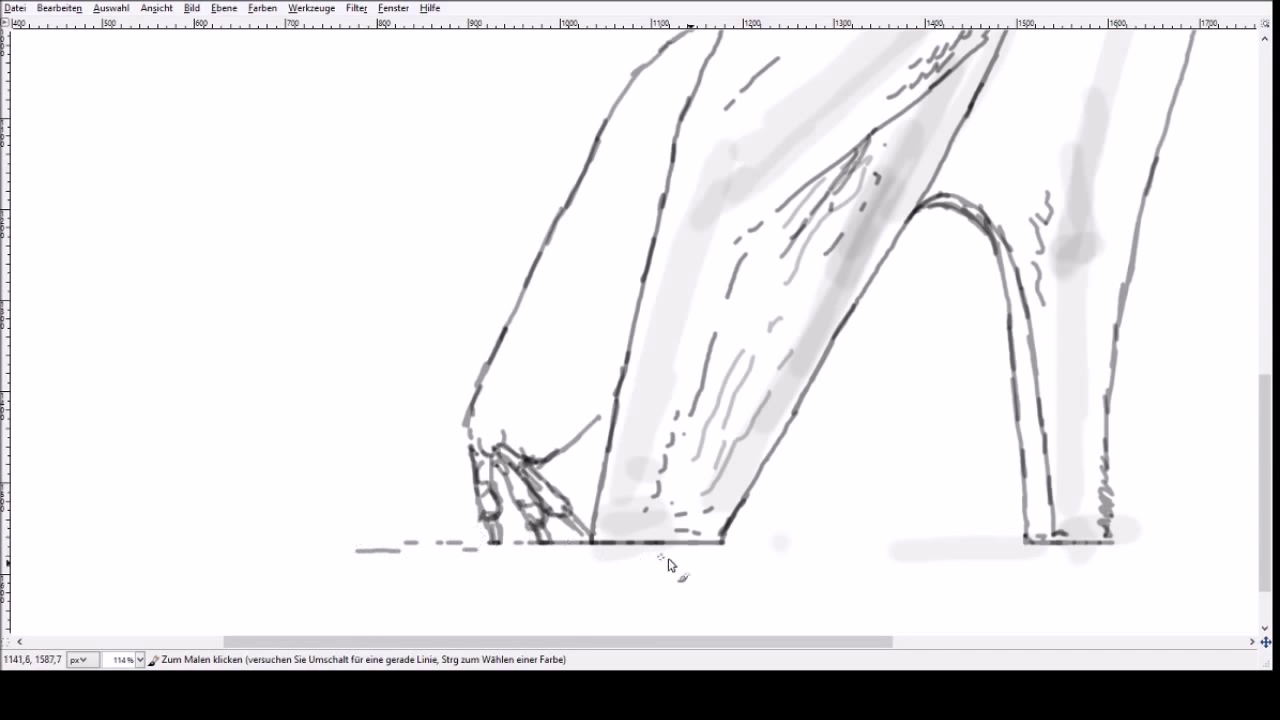
- Show the horizontal ground guide again and remove it from the canvas
click(158, 8)
click(185, 204)
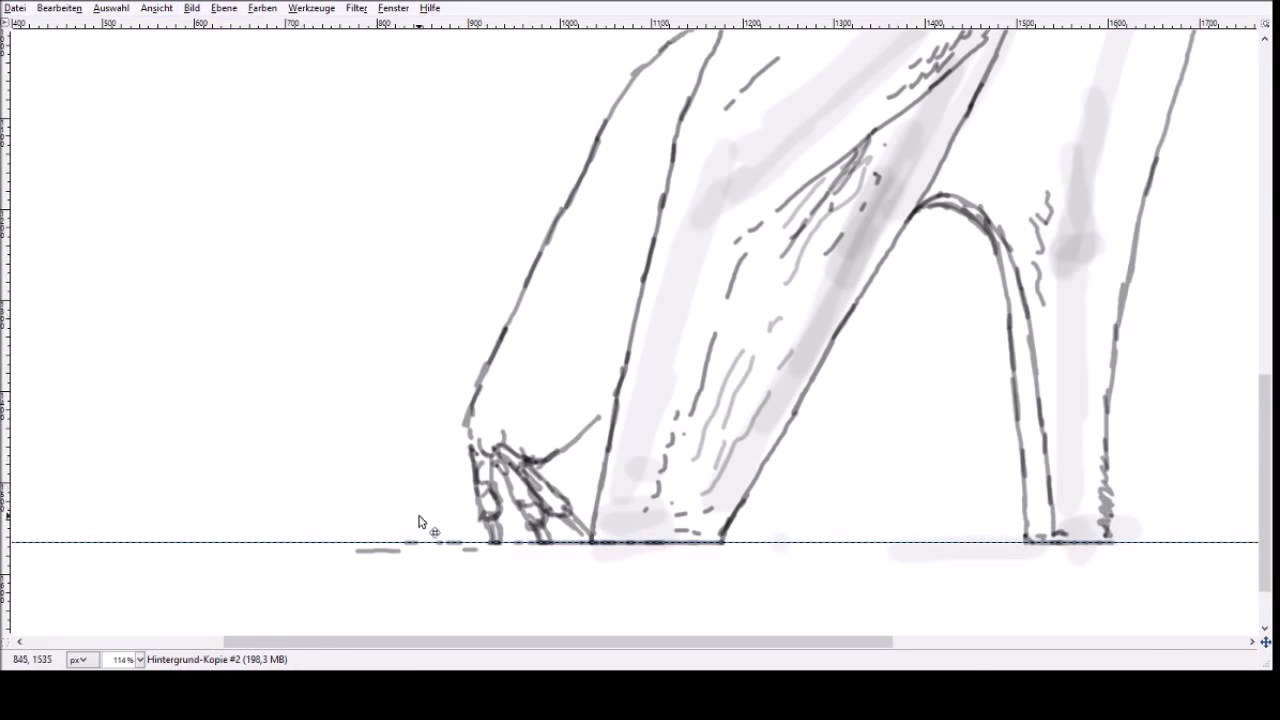
drag(406, 547, 418, 35)
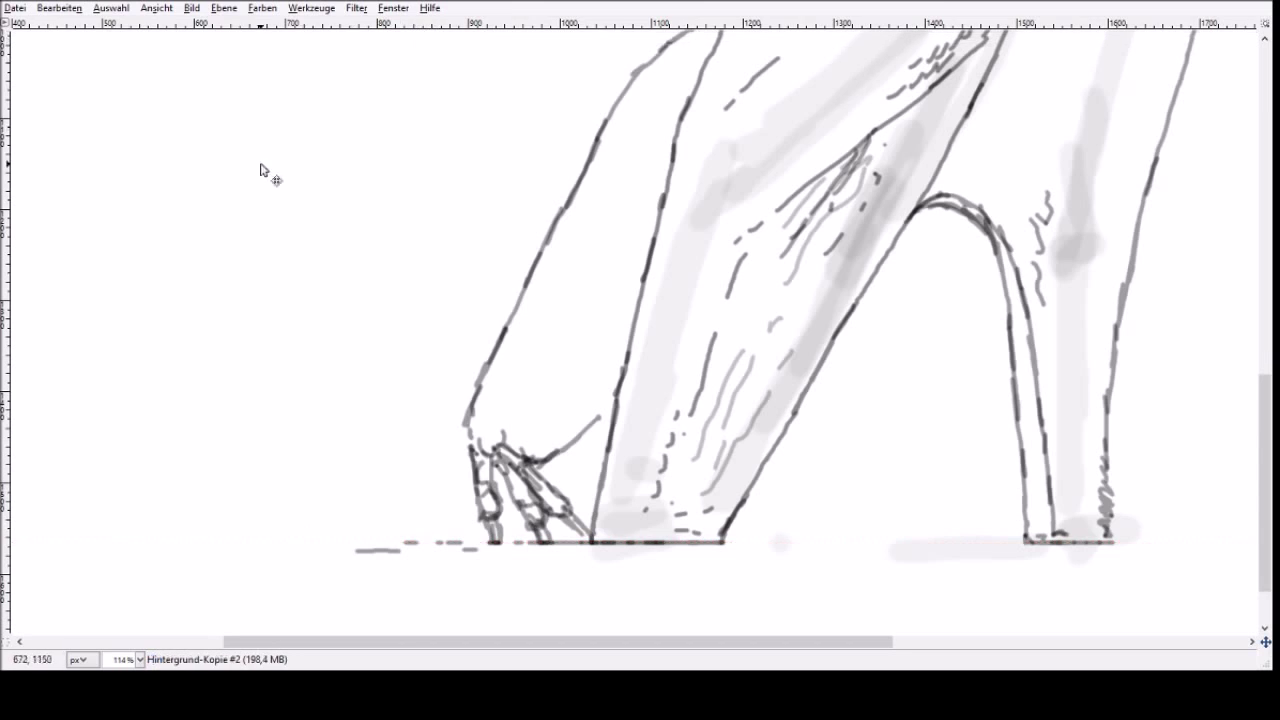
- Extend the dashed ground line in front of the far hand, between the limbs and well behind the hind foot
drag(462, 543, 334, 543)
drag(325, 543, 309, 543)
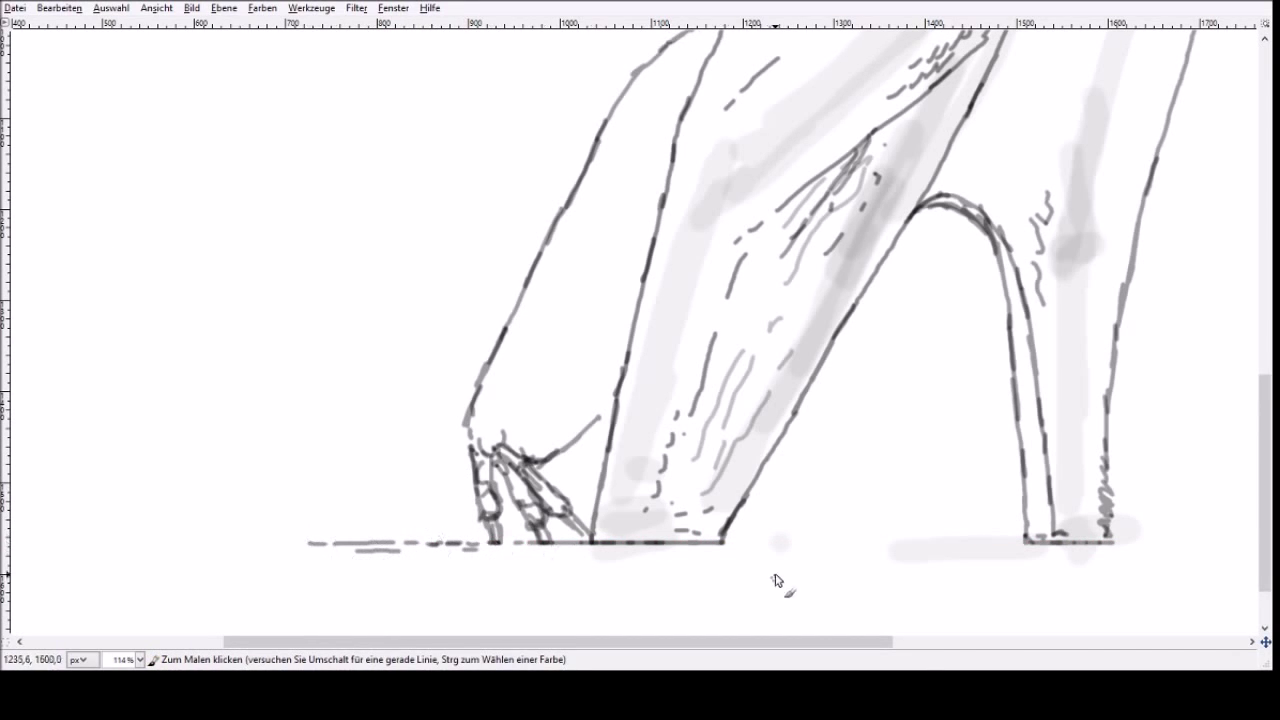
drag(735, 545, 938, 543)
drag(738, 636, 897, 638)
drag(716, 547, 1005, 545)
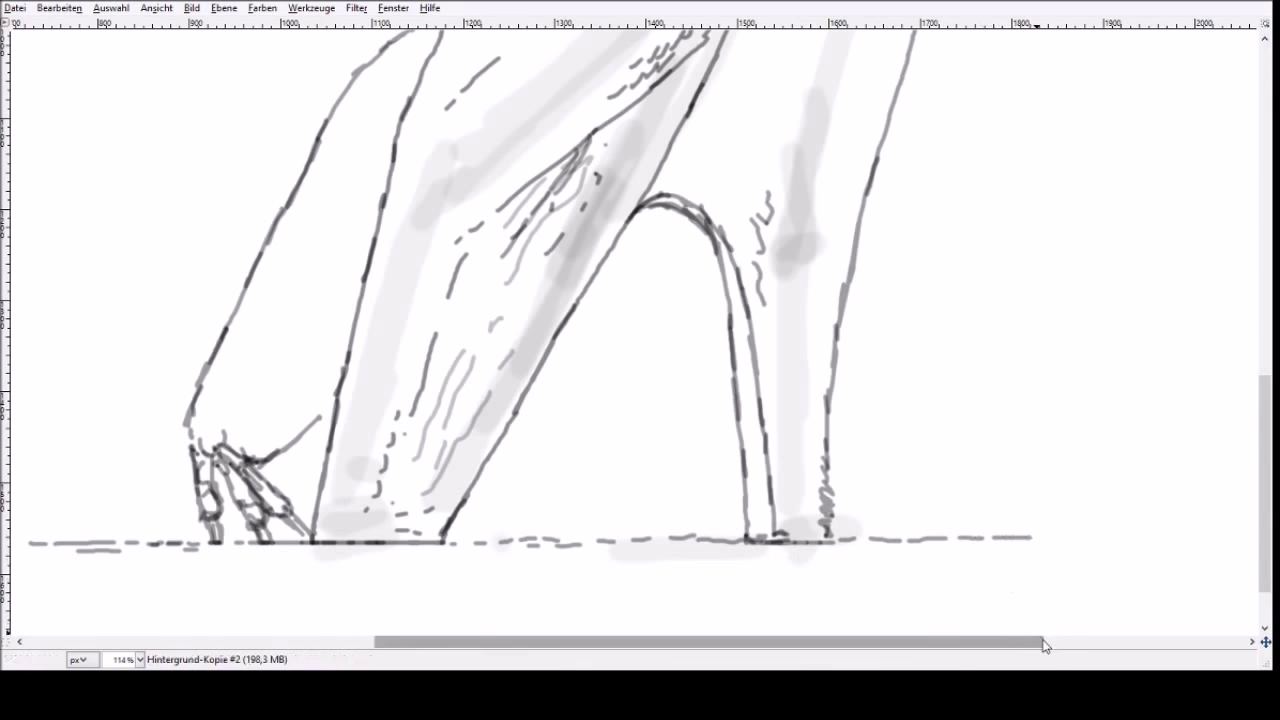
drag(1040, 642, 1243, 642)
drag(688, 545, 915, 543)
- Join the far hand's membrane edge to the near forelimb and add short fold strokes up the far forelimb
drag(783, 646, 489, 660)
mouse_move(498, 418)
mouse_down()
mouse_move(510, 400)
mouse_move(440, 416)
mouse_up()
drag(434, 420, 423, 425)
drag(443, 388, 420, 402)
click(449, 363)
mouse_move(456, 344)
mouse_down()
mouse_move(484, 284)
mouse_move(522, 247)
mouse_up()
click(536, 226)
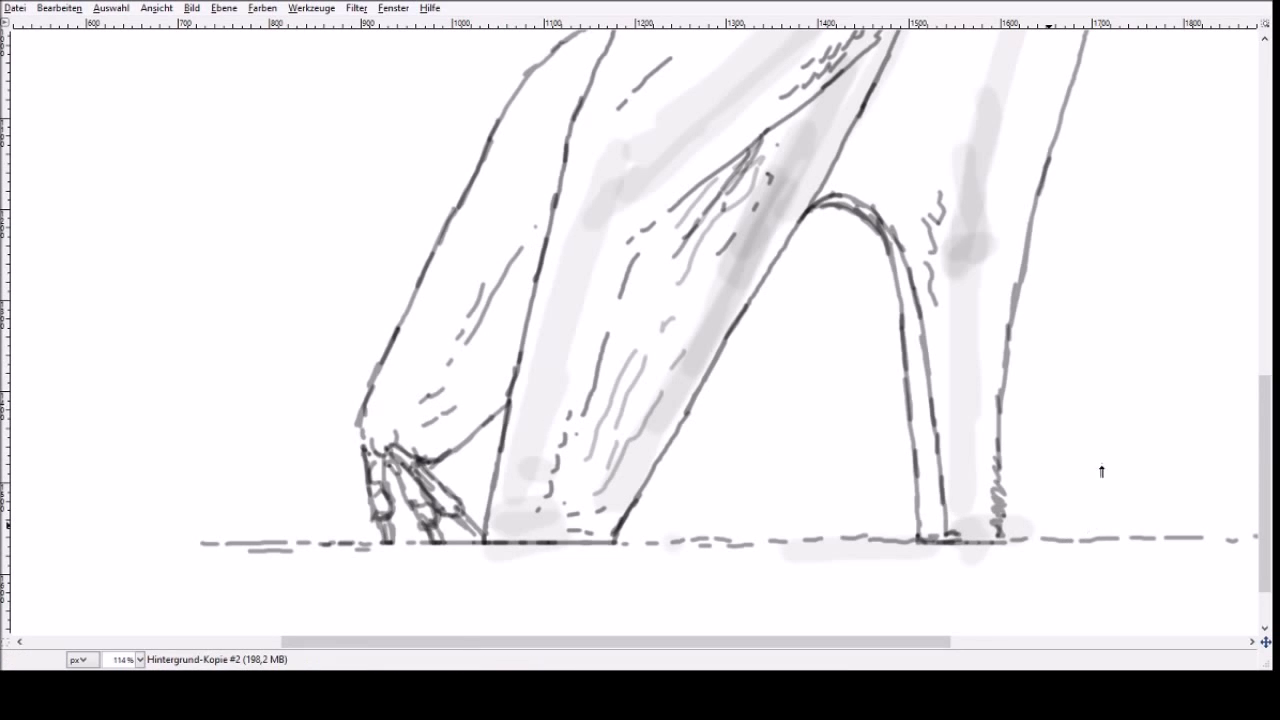
- Shade the neck and its base with translucent grey, and undo the last stray brush stroke beyond the body
drag(1265, 490, 1254, 249)
mouse_move(612, 560)
mouse_down()
mouse_move(590, 440)
mouse_move(449, 251)
mouse_move(534, 366)
mouse_move(668, 493)
mouse_up()
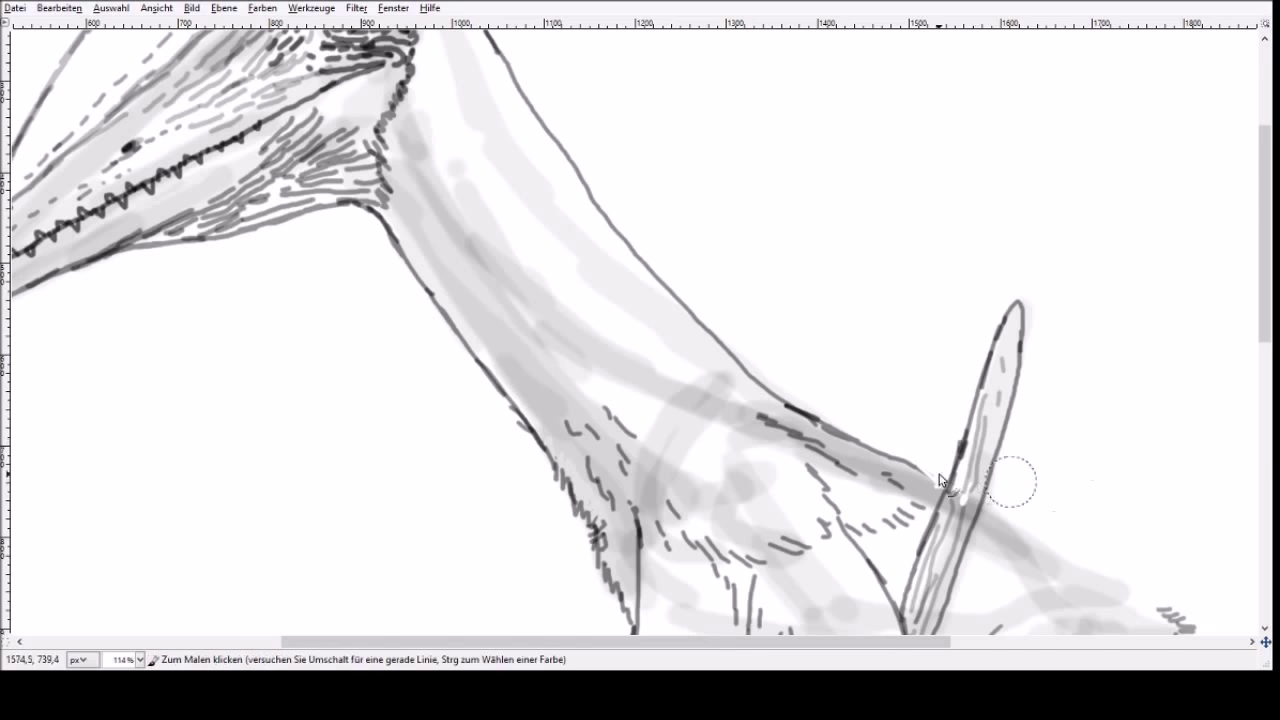
mouse_move(651, 467)
mouse_down()
mouse_move(508, 309)
mouse_move(460, 163)
mouse_move(565, 337)
mouse_move(670, 440)
mouse_move(623, 440)
mouse_move(443, 180)
mouse_move(596, 480)
mouse_move(476, 261)
mouse_move(423, 202)
mouse_move(410, 252)
mouse_move(587, 466)
mouse_up()
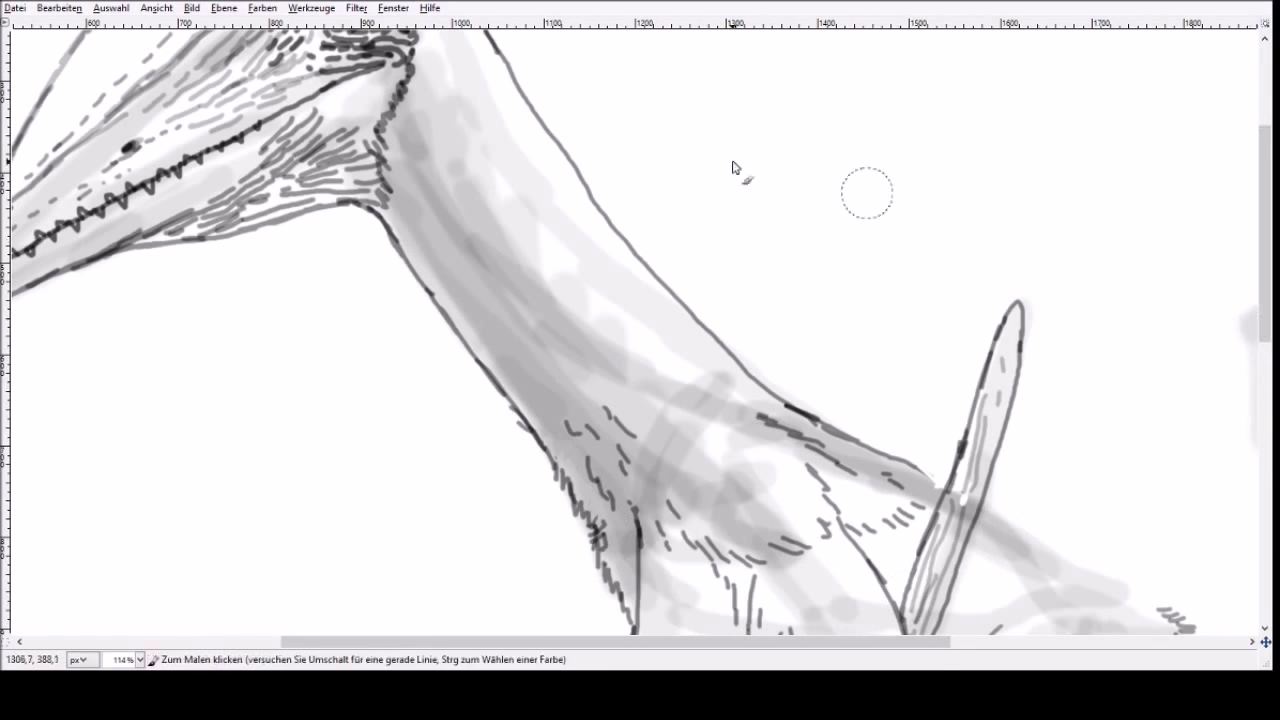
key(ctrl+z)
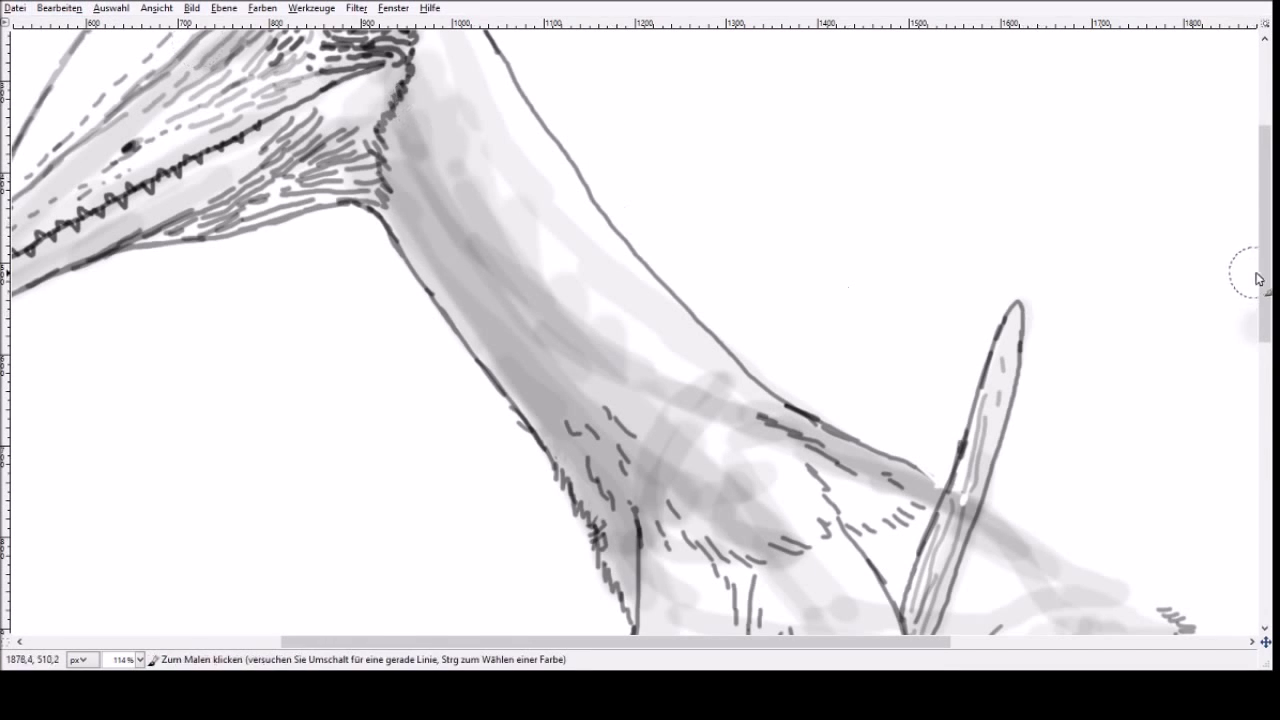
- Shade the chest and shoulder darker grey, and lay light grey over the upper arm and the membrane above the arch
scroll(1262, 240, down, 5)
mouse_move(704, 219)
mouse_down()
mouse_move(713, 208)
mouse_move(797, 303)
mouse_move(700, 360)
mouse_move(668, 277)
mouse_move(695, 336)
mouse_move(815, 300)
mouse_move(618, 186)
mouse_move(723, 232)
mouse_move(788, 273)
mouse_move(617, 186)
mouse_up()
mouse_move(753, 533)
mouse_down()
mouse_move(780, 560)
mouse_move(732, 650)
mouse_move(915, 410)
mouse_move(945, 480)
mouse_move(975, 320)
mouse_move(830, 195)
mouse_up()
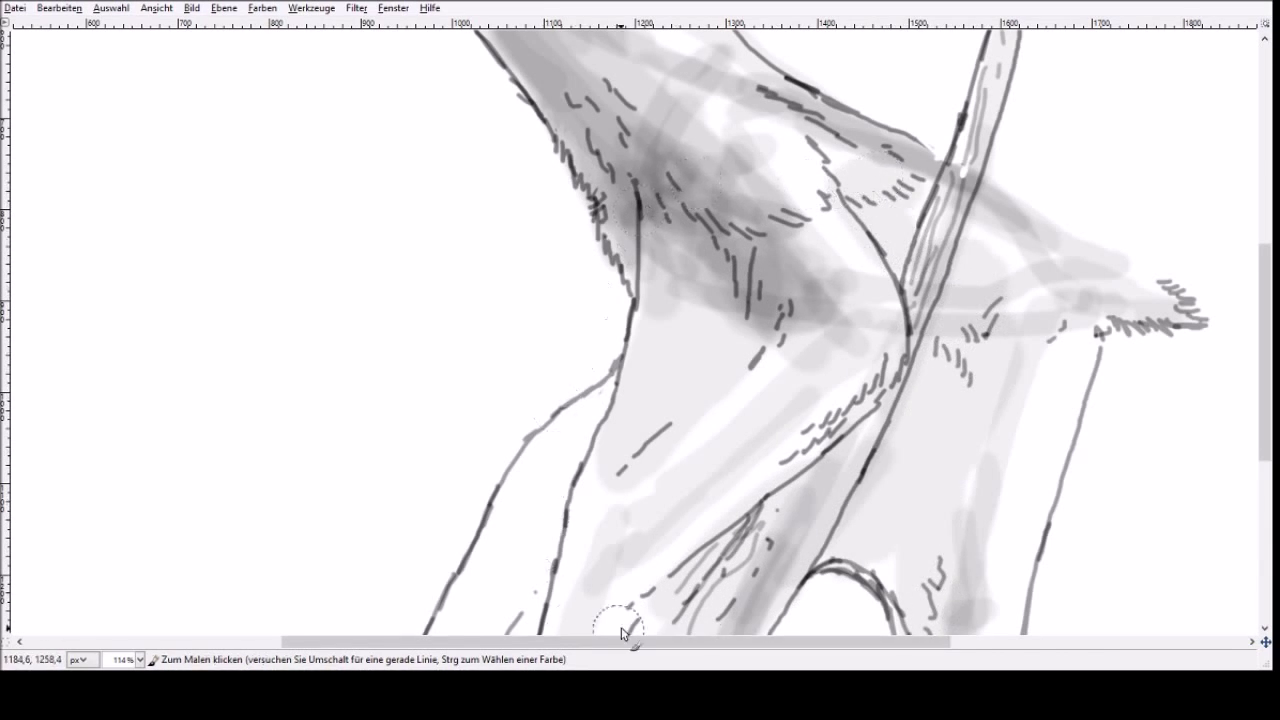
- Fill the far forelimb with light grey and build darker shading along its folds and beside the near forelimb
scroll(1033, 476, down, 5)
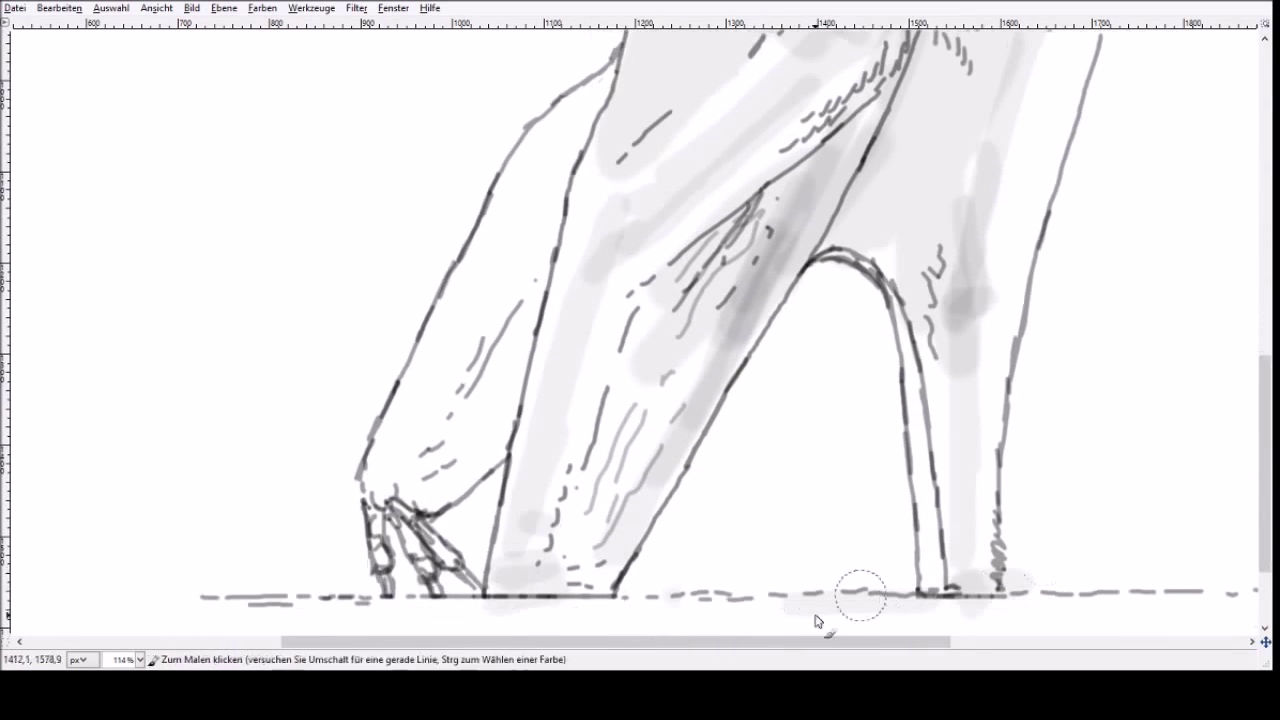
drag(740, 645, 638, 650)
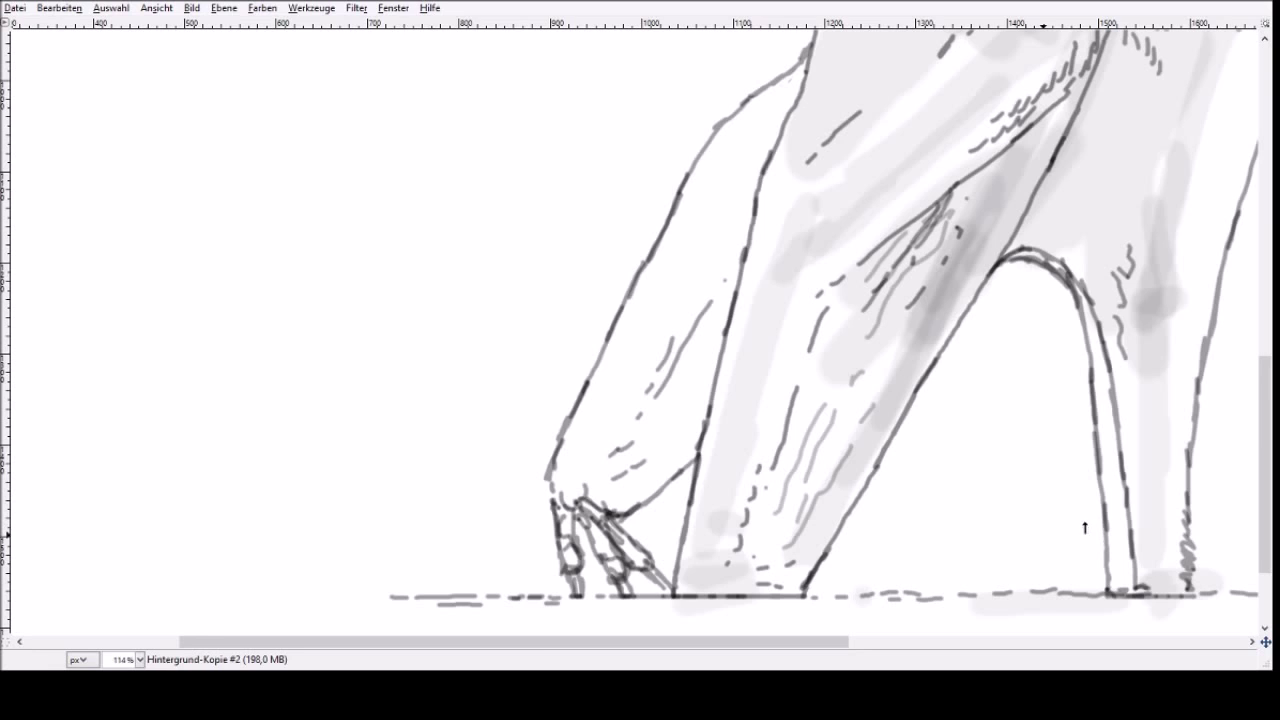
mouse_move(600, 495)
mouse_down()
mouse_move(668, 454)
mouse_move(613, 503)
mouse_move(668, 460)
mouse_move(614, 503)
mouse_move(741, 205)
mouse_move(664, 278)
mouse_move(595, 392)
mouse_move(594, 413)
mouse_move(643, 339)
mouse_move(574, 486)
mouse_move(570, 570)
mouse_move(598, 550)
mouse_move(614, 567)
mouse_move(637, 550)
mouse_move(626, 420)
mouse_move(699, 193)
mouse_move(669, 240)
mouse_move(759, 152)
mouse_up()
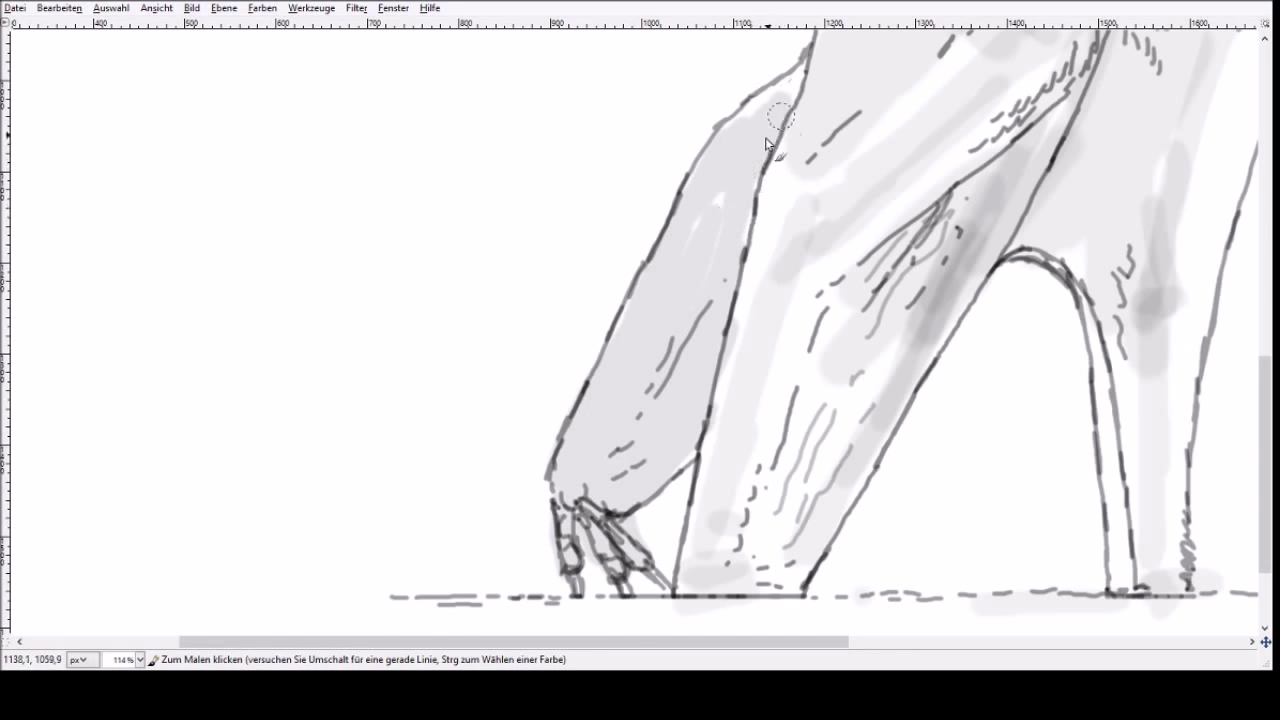
mouse_move(743, 202)
mouse_down()
mouse_move(703, 235)
mouse_move(663, 322)
mouse_up()
mouse_move(659, 383)
mouse_down()
mouse_move(619, 434)
mouse_move(740, 215)
mouse_move(713, 305)
mouse_up()
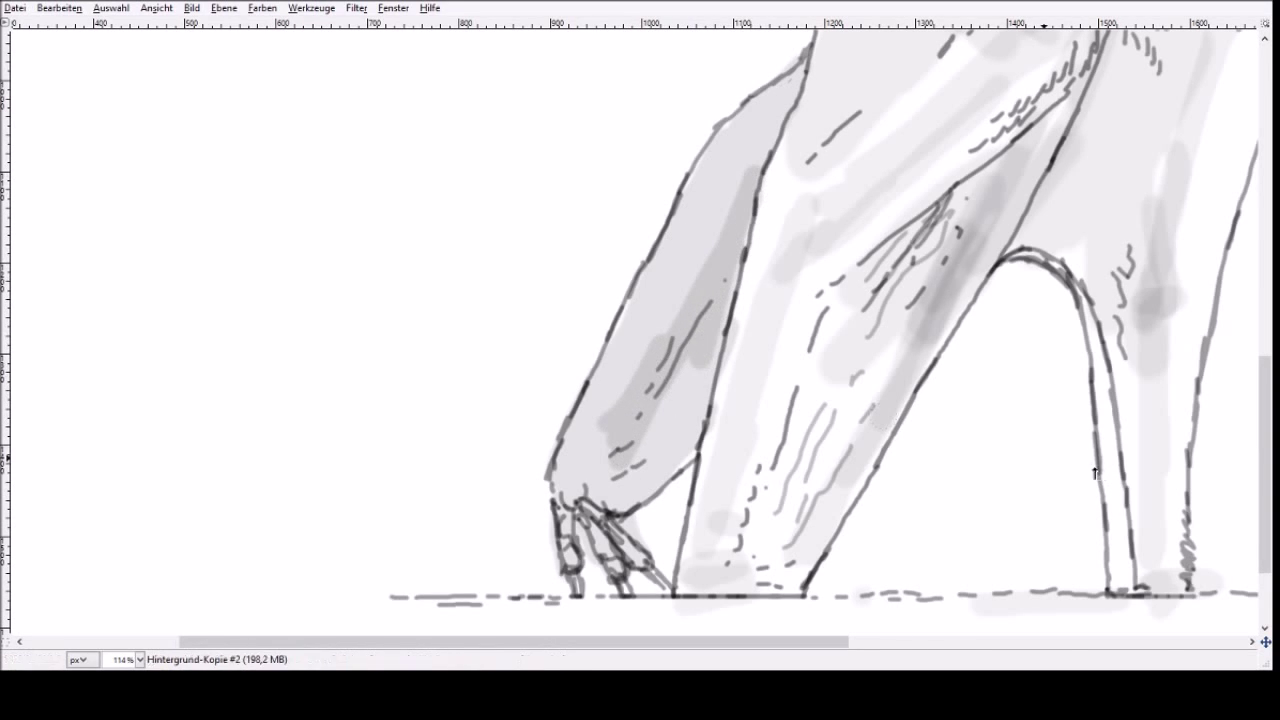
mouse_move(682, 385)
mouse_down()
mouse_move(660, 420)
mouse_move(693, 392)
mouse_move(747, 165)
mouse_up()
mouse_move(789, 95)
mouse_down()
mouse_move(734, 168)
mouse_move(575, 503)
mouse_move(690, 330)
mouse_move(640, 487)
mouse_move(654, 474)
mouse_move(612, 500)
mouse_move(706, 350)
mouse_move(697, 358)
mouse_up()
mouse_move(658, 447)
mouse_down()
mouse_move(789, 77)
mouse_move(651, 410)
mouse_move(591, 470)
mouse_move(625, 463)
mouse_up()
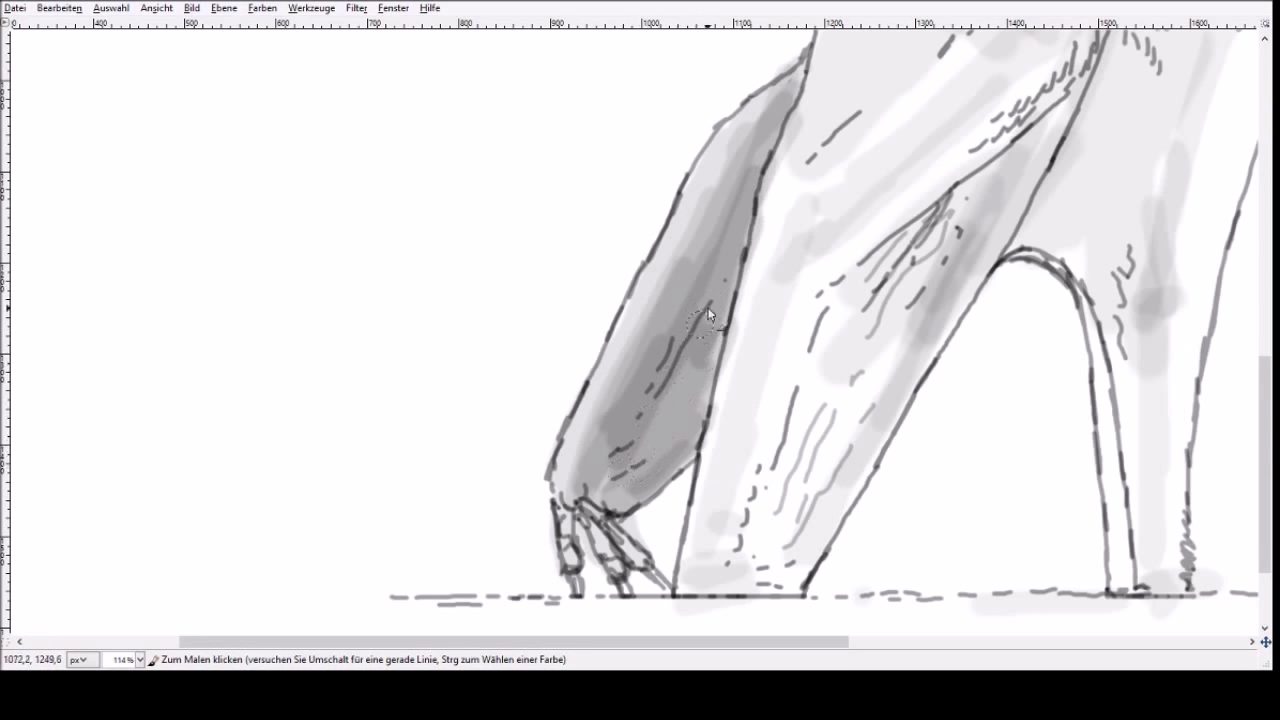
drag(708, 314, 714, 326)
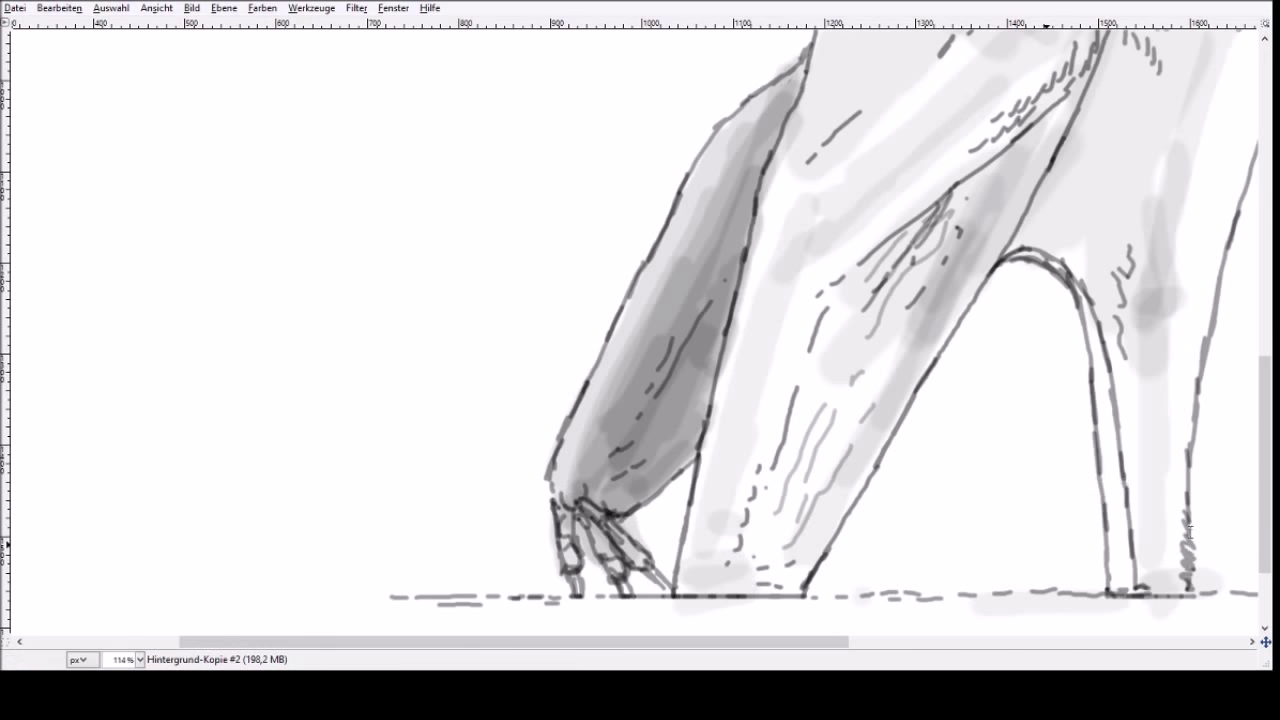
- Shade the near forelimb's folded membrane in layered grey, darkest under the forearm line and along the fold strokes
drag(848, 282, 752, 528)
mouse_move(768, 470)
mouse_down()
mouse_move(838, 292)
mouse_move(764, 543)
mouse_move(876, 295)
mouse_move(911, 274)
mouse_move(744, 557)
mouse_move(734, 519)
mouse_move(816, 299)
mouse_move(766, 408)
mouse_move(800, 296)
mouse_move(858, 283)
mouse_move(843, 364)
mouse_move(889, 296)
mouse_move(883, 378)
mouse_move(778, 567)
mouse_up()
mouse_move(849, 461)
mouse_down()
mouse_move(849, 503)
mouse_move(843, 477)
mouse_move(771, 589)
mouse_move(723, 593)
mouse_move(1010, 150)
mouse_move(856, 268)
mouse_move(920, 225)
mouse_move(870, 305)
mouse_move(1035, 148)
mouse_move(860, 300)
mouse_move(930, 140)
mouse_move(800, 290)
mouse_move(876, 318)
mouse_up()
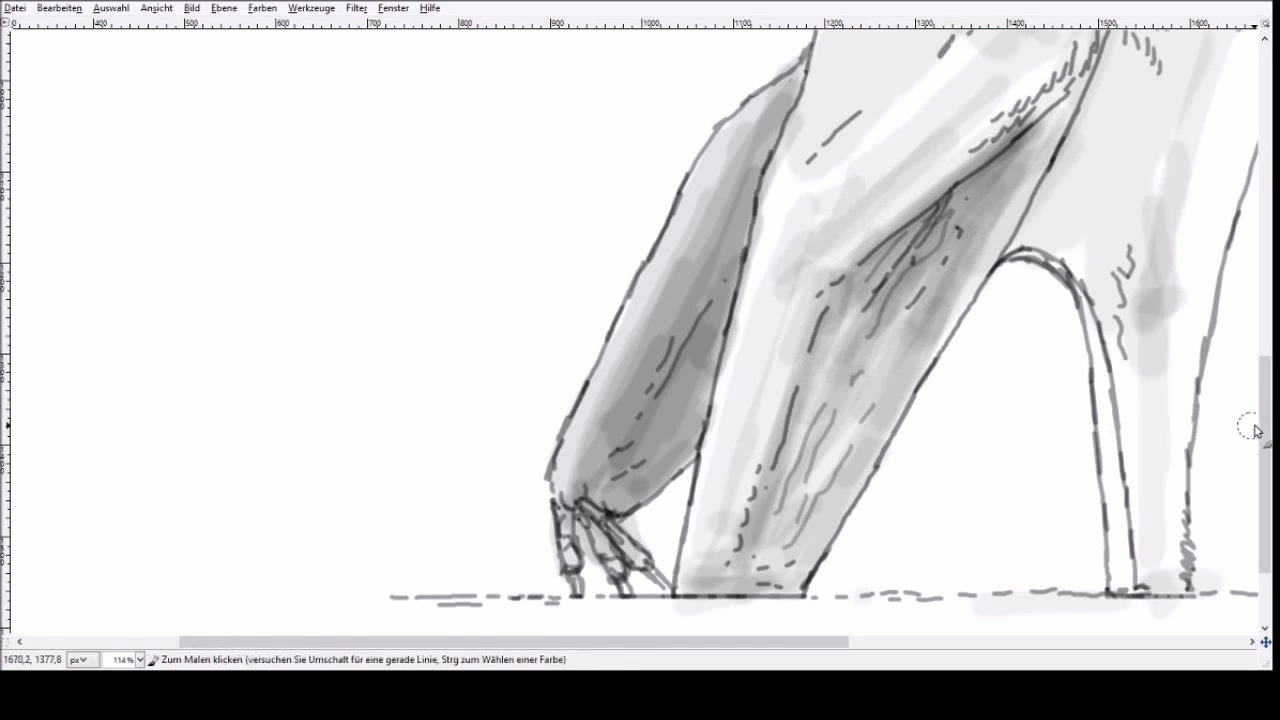
- Add a second grey layer to the near upper arm and to the membrane between the arch and the hind leg
scroll(1260, 430, up, 5)
mouse_move(940, 289)
mouse_down()
mouse_move(837, 363)
mouse_move(837, 286)
mouse_move(898, 223)
mouse_move(975, 226)
mouse_move(840, 150)
mouse_move(843, 294)
mouse_up()
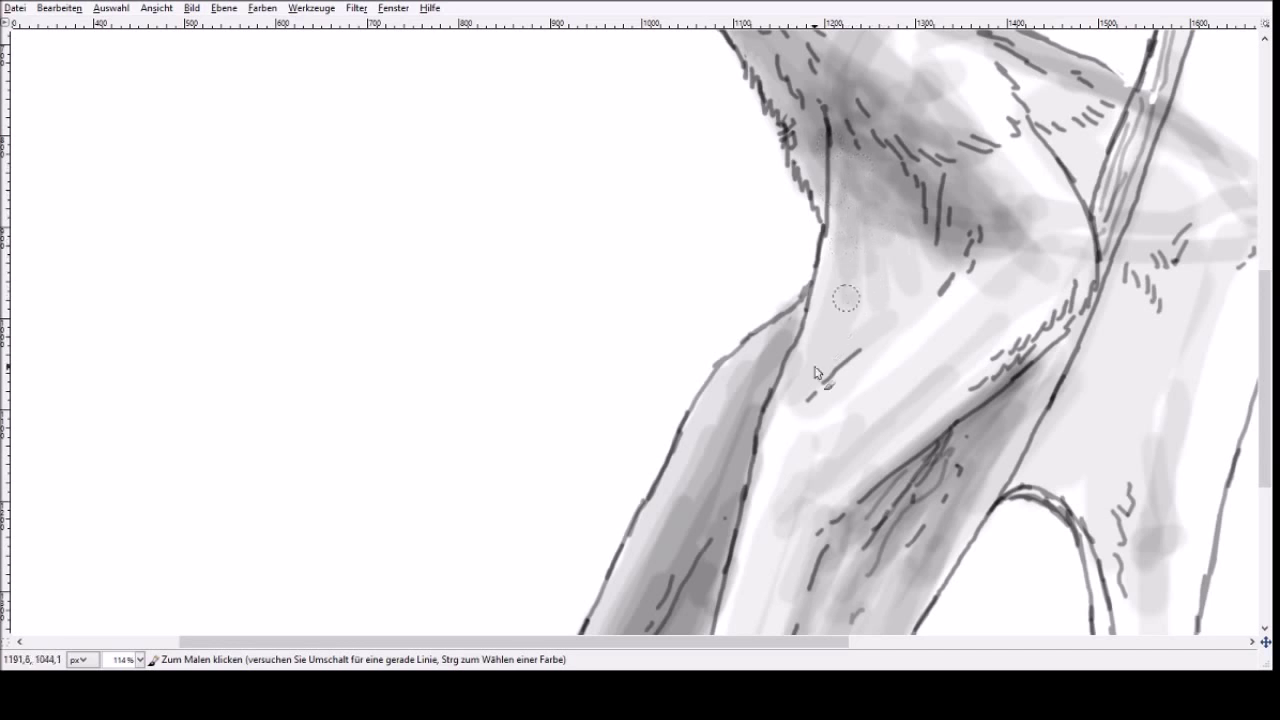
drag(793, 647, 935, 647)
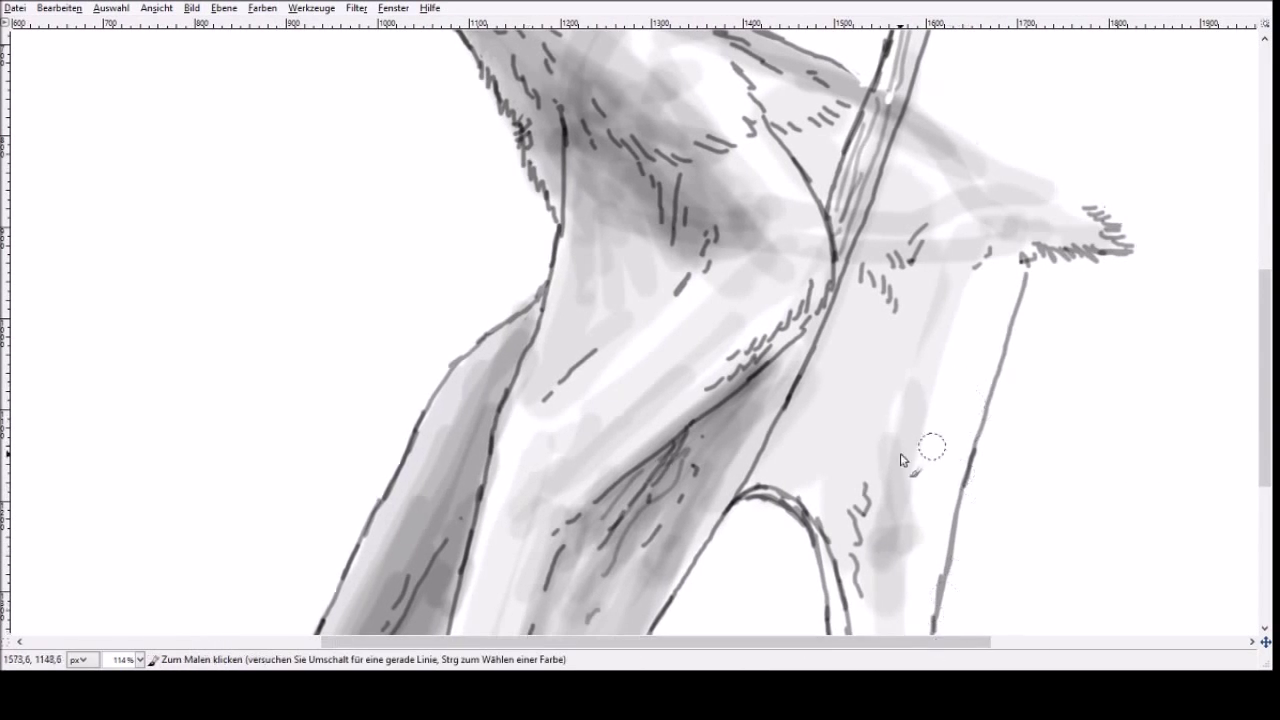
mouse_move(779, 480)
mouse_down()
mouse_move(800, 460)
mouse_move(866, 600)
mouse_up()
- Ink the back's outline from the folded wing finger down to the tail, and add fur strokes at the tail
drag(814, 645, 935, 648)
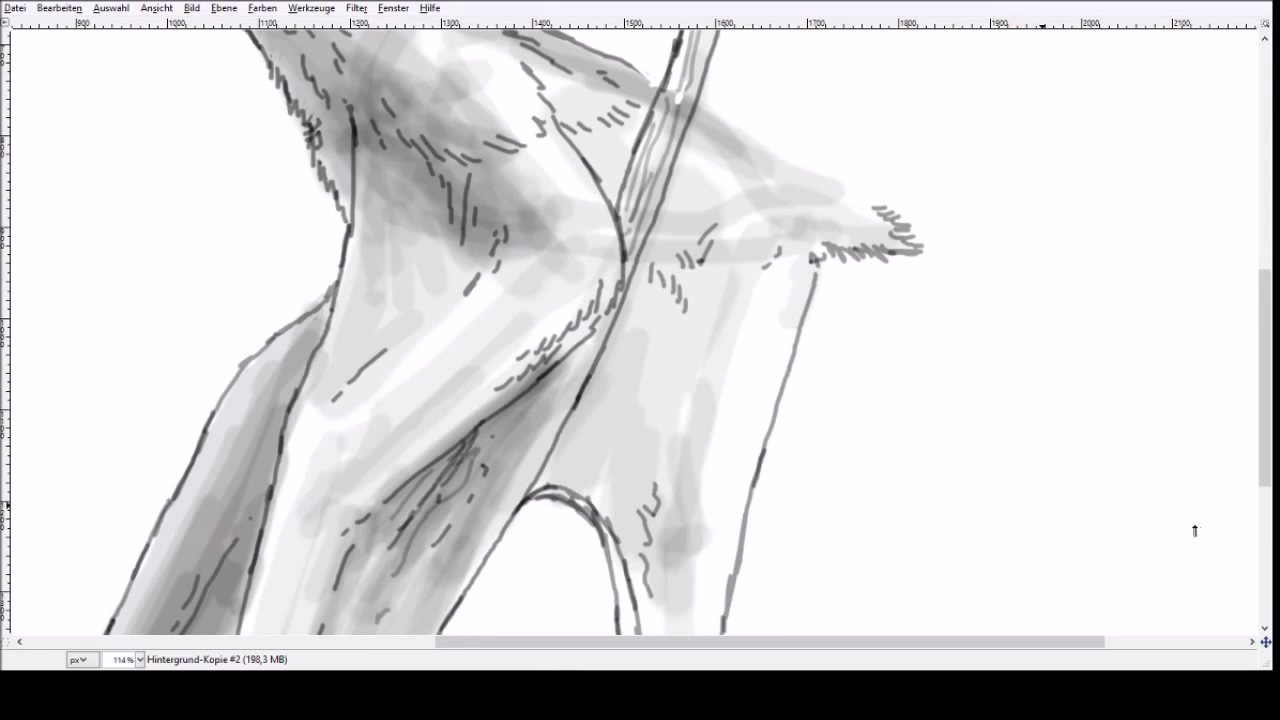
click(678, 96)
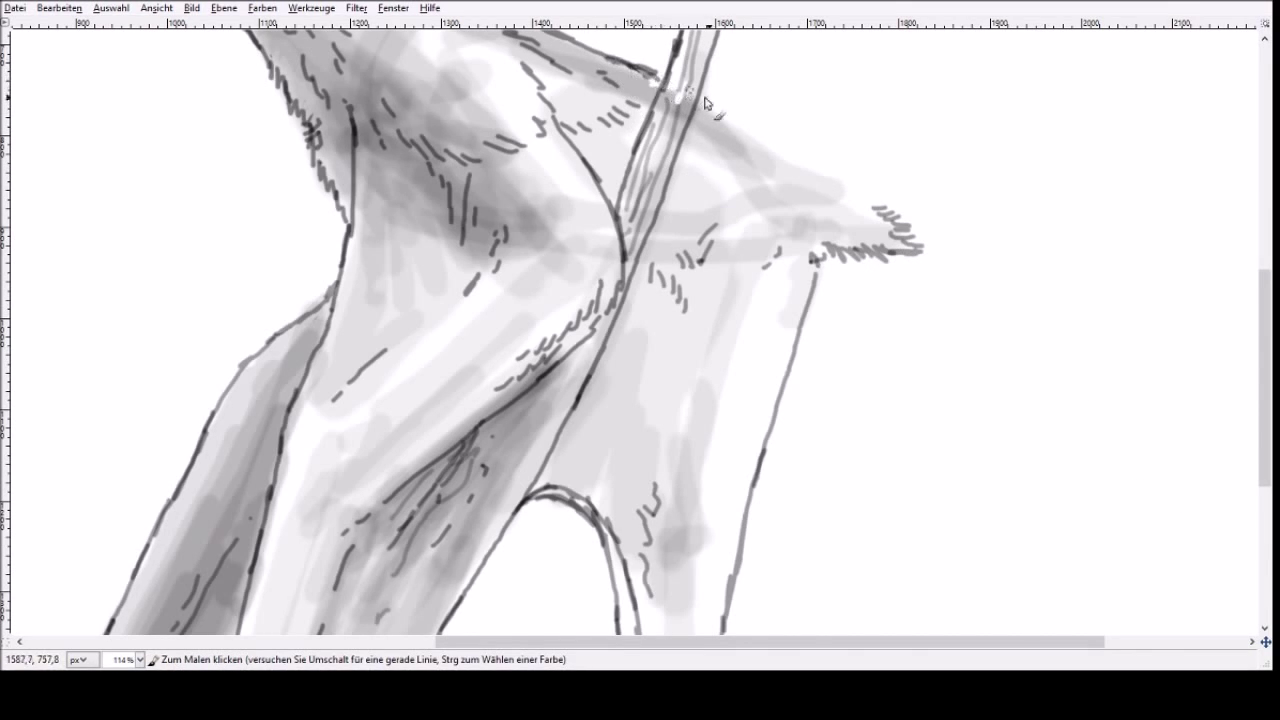
drag(855, 193, 900, 229)
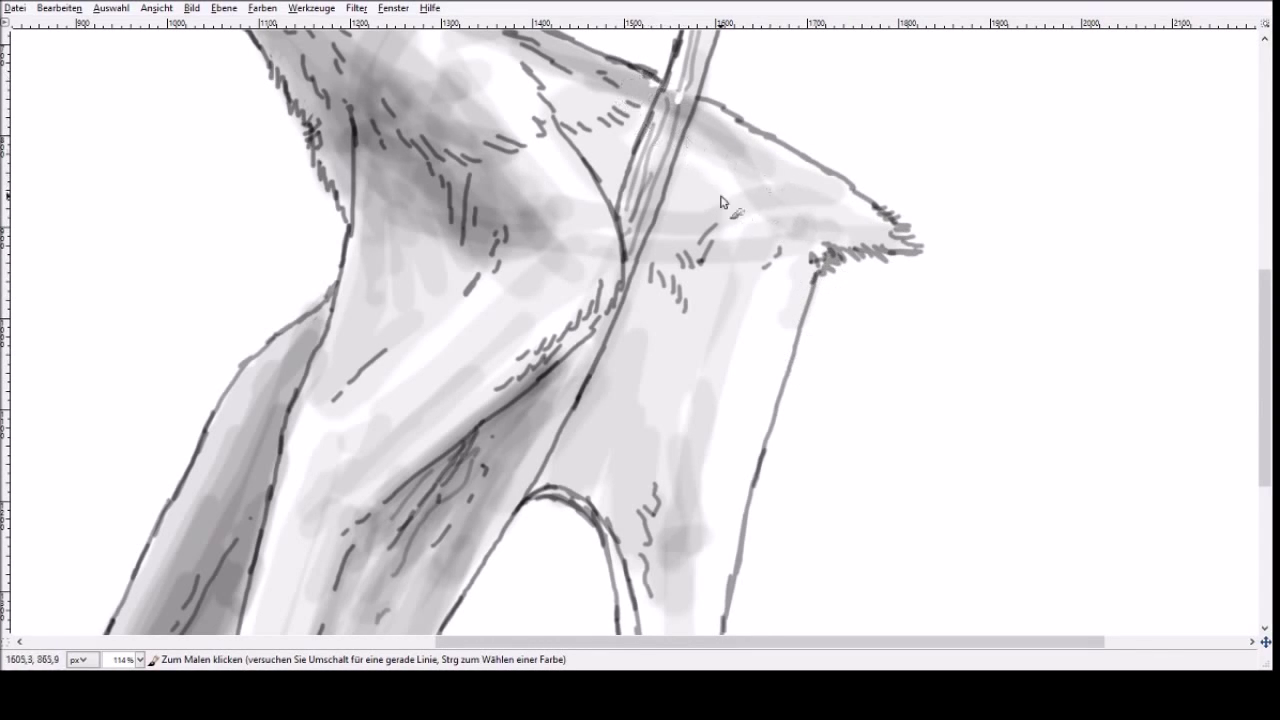
- Add short fur strokes on the flank and thigh, and long wavy fold lines on the membrane above the arch
mouse_move(720, 225)
mouse_down()
mouse_move(671, 225)
mouse_move(679, 212)
mouse_up()
drag(672, 347, 643, 474)
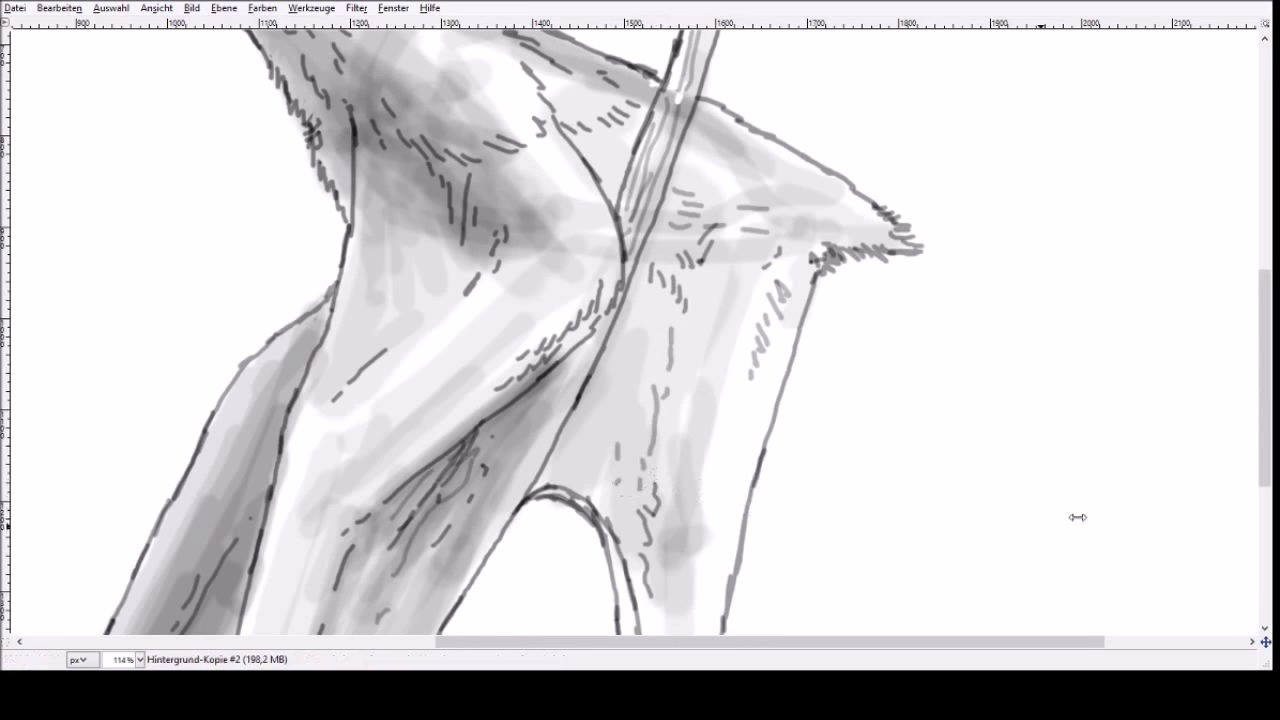
mouse_move(593, 461)
mouse_down()
mouse_move(610, 495)
mouse_move(608, 372)
mouse_up()
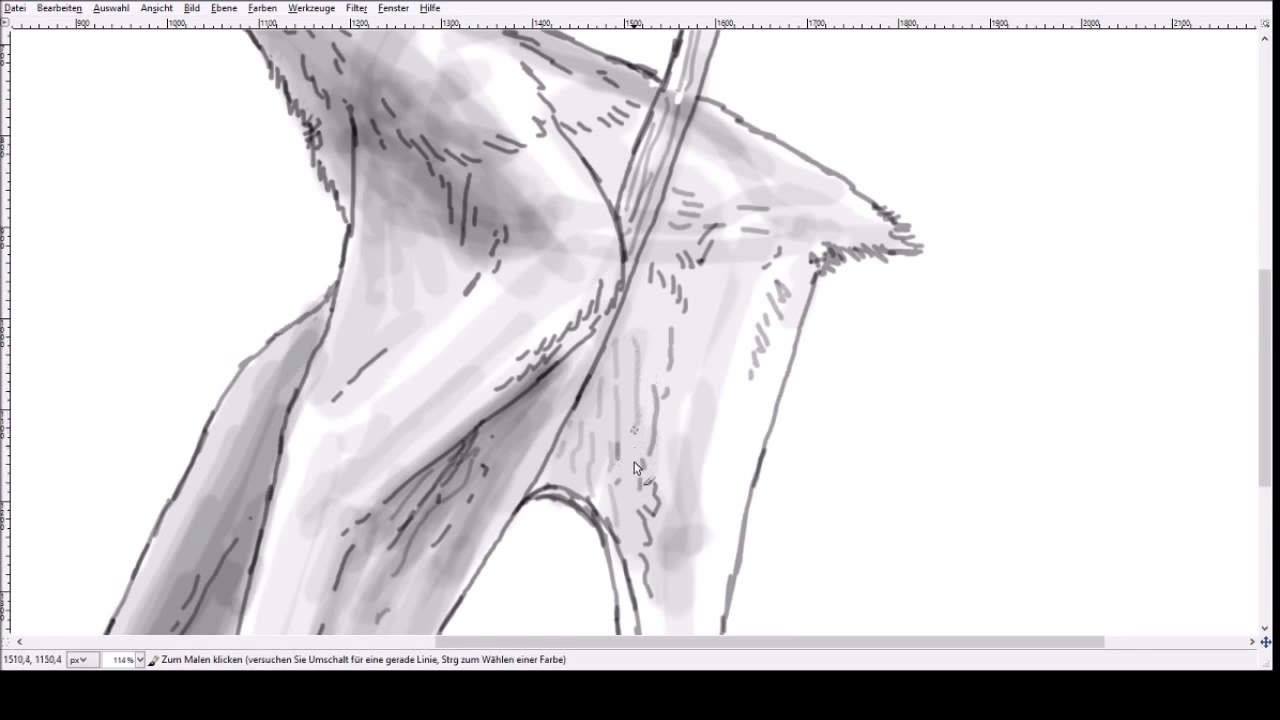
drag(1264, 470, 1262, 592)
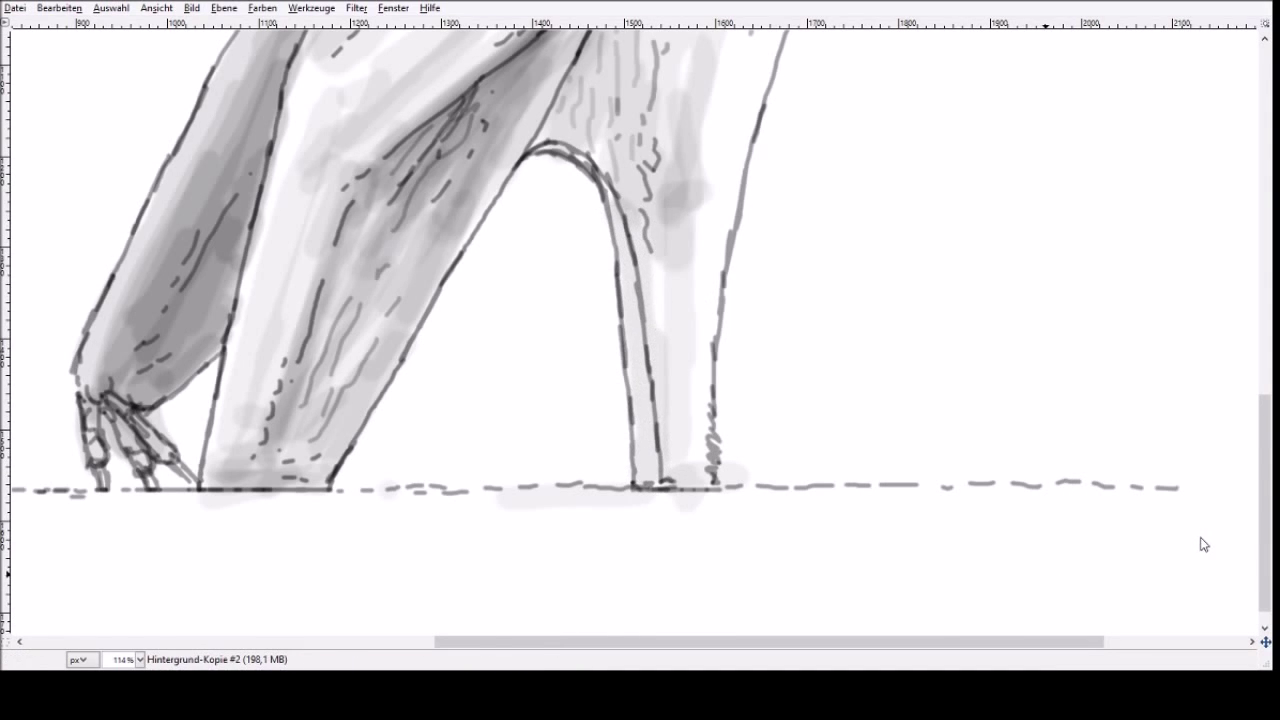
- Add further grey layers to the narrow strip beside the leg arch, the thigh, the membrane above the arch and the hind leg's rear edge
mouse_move(640, 468)
mouse_down()
mouse_move(632, 336)
mouse_move(645, 405)
mouse_move(648, 372)
mouse_move(611, 193)
mouse_up()
mouse_move(539, 168)
mouse_down()
mouse_move(598, 187)
mouse_move(633, 293)
mouse_move(642, 421)
mouse_move(663, 437)
mouse_move(665, 481)
mouse_move(682, 409)
mouse_move(667, 382)
mouse_move(664, 242)
mouse_move(680, 468)
mouse_move(646, 217)
mouse_move(630, 172)
mouse_move(571, 126)
mouse_up()
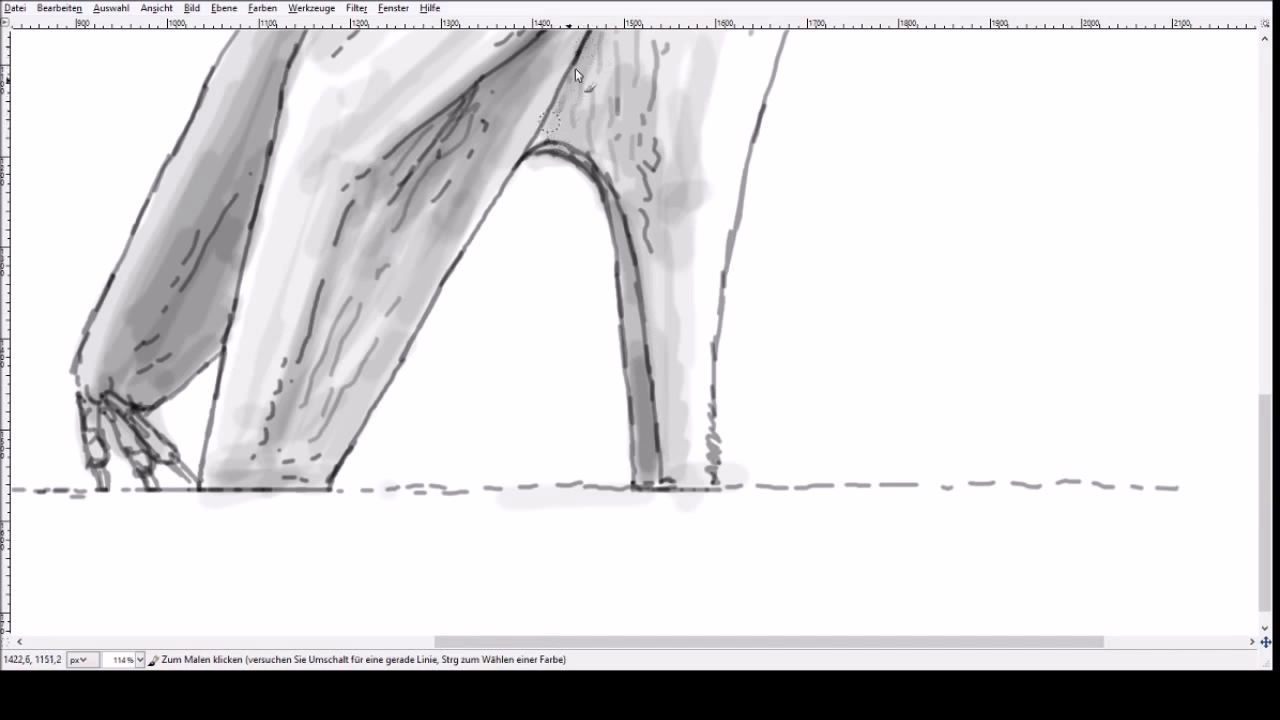
drag(1265, 430, 1263, 323)
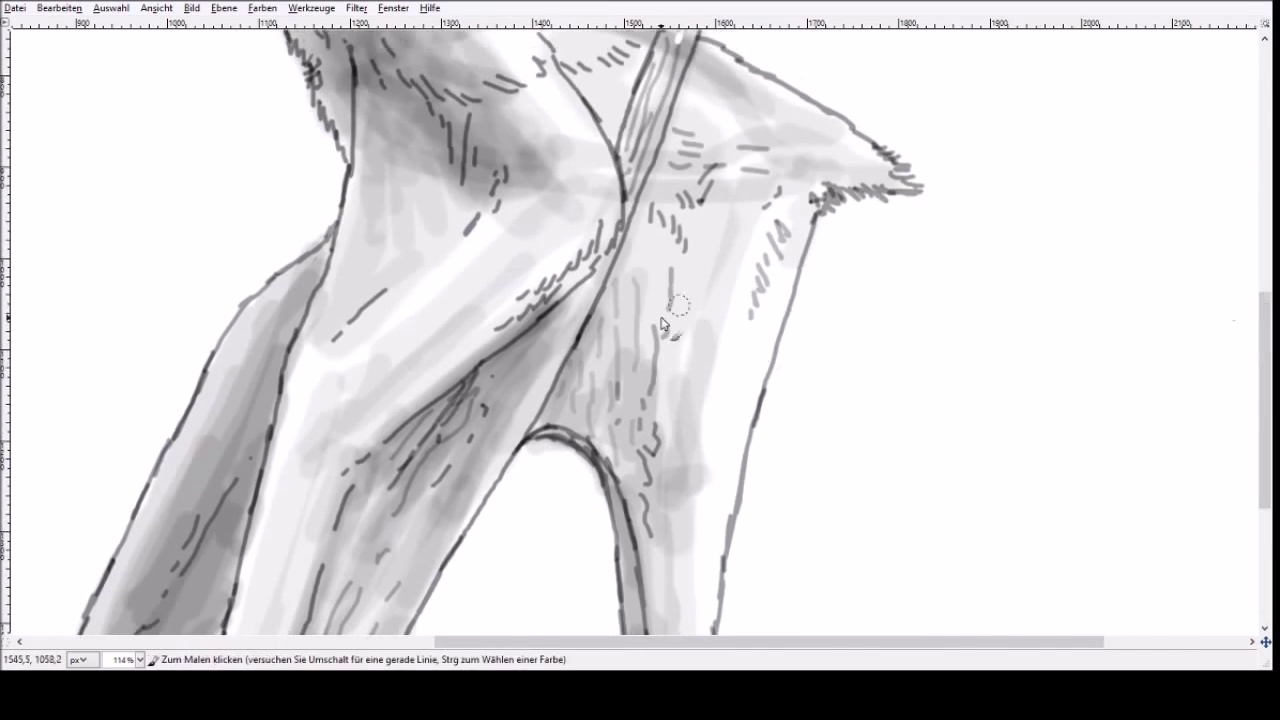
mouse_move(617, 285)
mouse_down()
mouse_move(612, 323)
mouse_move(634, 336)
mouse_move(587, 410)
mouse_move(637, 249)
mouse_move(664, 302)
mouse_move(659, 497)
mouse_up()
mouse_move(788, 220)
mouse_down()
mouse_move(712, 486)
mouse_move(710, 605)
mouse_move(748, 340)
mouse_move(742, 450)
mouse_move(789, 265)
mouse_up()
mouse_move(793, 207)
mouse_down()
mouse_move(836, 165)
mouse_move(819, 190)
mouse_up()
mouse_move(640, 205)
mouse_down()
mouse_move(606, 257)
mouse_move(666, 213)
mouse_move(612, 386)
mouse_up()
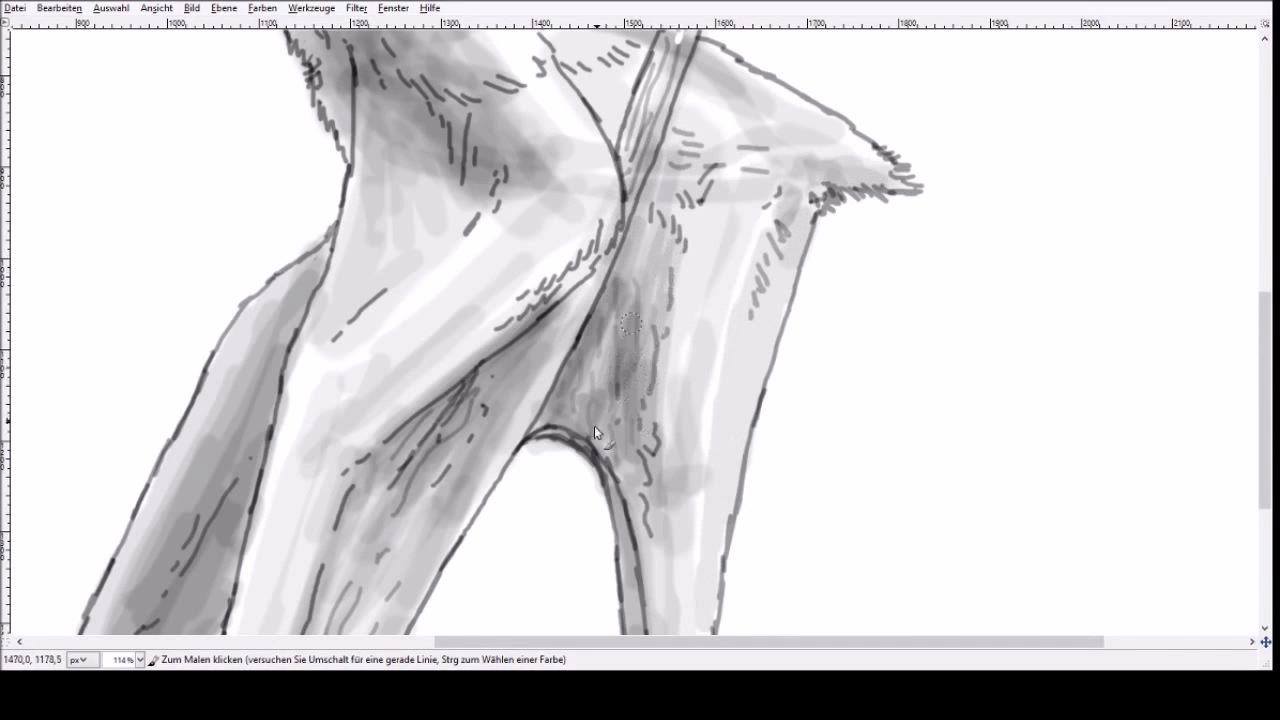
mouse_move(567, 305)
mouse_down()
mouse_move(575, 318)
mouse_move(507, 437)
mouse_move(505, 412)
mouse_move(427, 558)
mouse_up()
- Shade the neck and lower jaw in soft grey, and fill the head crest with an even light grey
drag(540, 645, 330, 650)
drag(1265, 399, 1231, 198)
mouse_move(684, 550)
mouse_down()
mouse_move(735, 618)
mouse_move(717, 570)
mouse_move(729, 620)
mouse_move(544, 360)
mouse_move(642, 428)
mouse_move(573, 353)
mouse_move(579, 391)
mouse_move(491, 200)
mouse_move(470, 190)
mouse_move(453, 263)
mouse_move(437, 233)
mouse_up()
drag(580, 641, 363, 556)
mouse_move(358, 410)
mouse_down()
mouse_move(466, 371)
mouse_move(700, 245)
mouse_move(689, 260)
mouse_move(782, 272)
mouse_move(655, 318)
mouse_move(780, 250)
mouse_move(760, 243)
mouse_move(681, 268)
mouse_move(814, 166)
mouse_move(685, 242)
mouse_up()
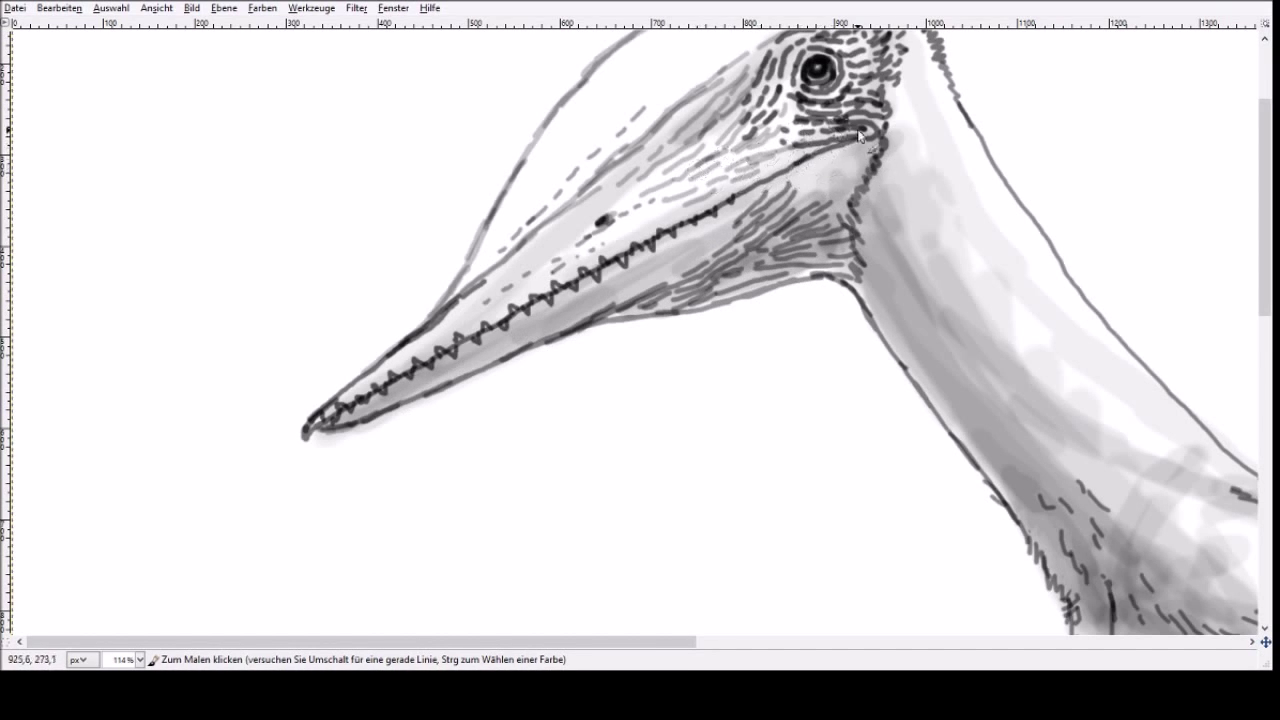
drag(1264, 296, 1264, 242)
mouse_move(858, 143)
mouse_down()
mouse_move(827, 118)
mouse_move(751, 173)
mouse_move(670, 190)
mouse_move(547, 322)
mouse_move(474, 441)
mouse_move(669, 242)
mouse_move(537, 375)
mouse_up()
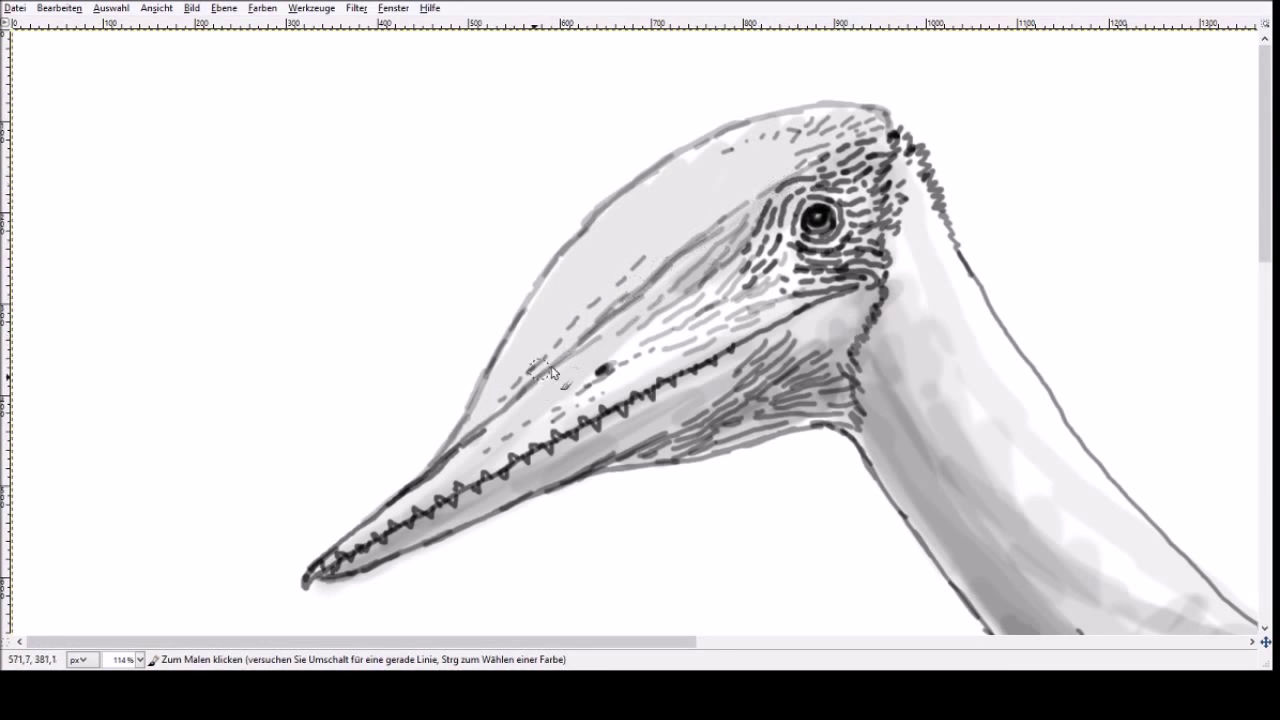
- Darken the drawing with the Brightness/Contrast adjustment until the white background turns light grey
click(262, 8)
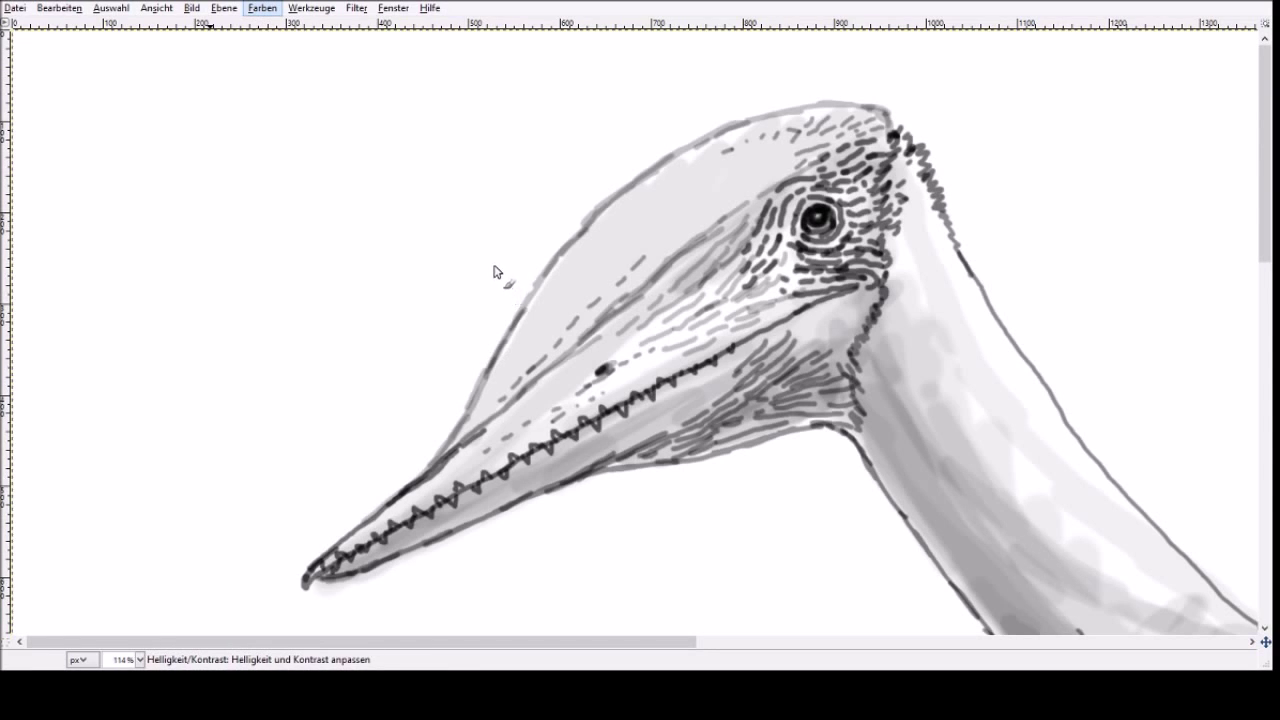
click(478, 304)
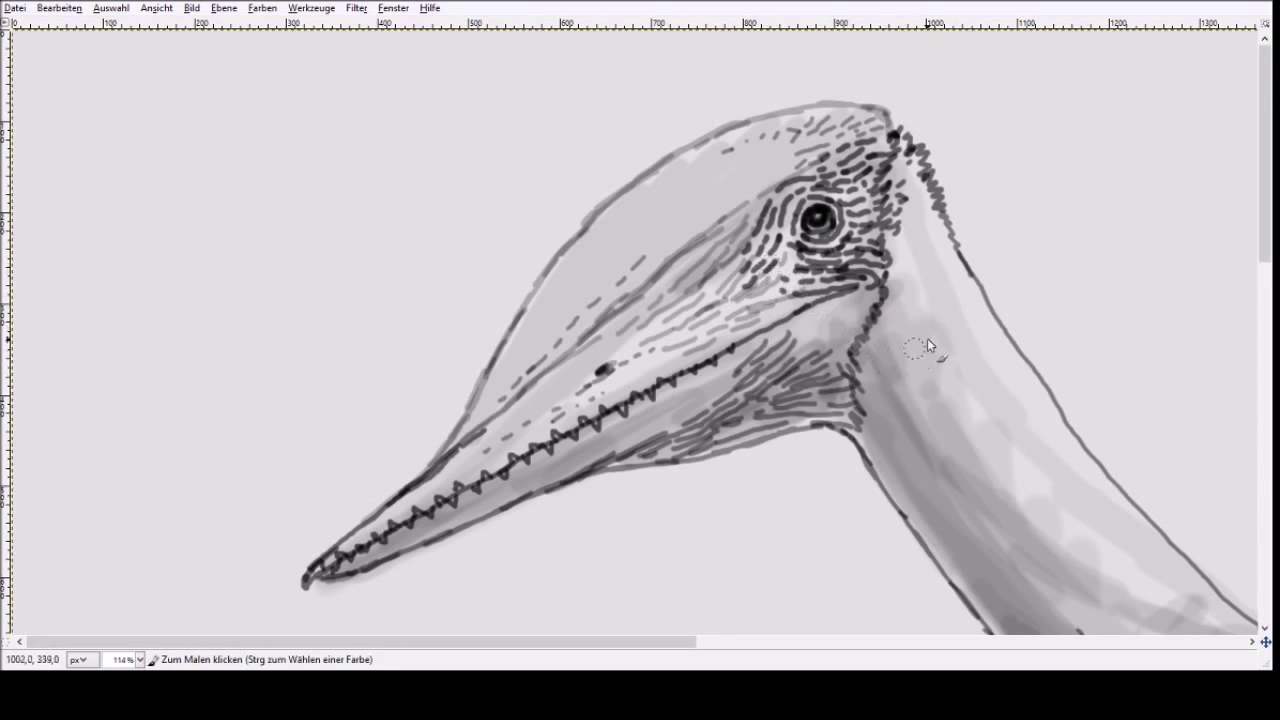
- Paint whitish highlights along the upper beak, behind the nostril, around the eye and down the upper side of the neck
mouse_move(605, 346)
mouse_down()
mouse_move(649, 309)
mouse_move(517, 429)
mouse_move(712, 271)
mouse_up()
drag(845, 188, 786, 152)
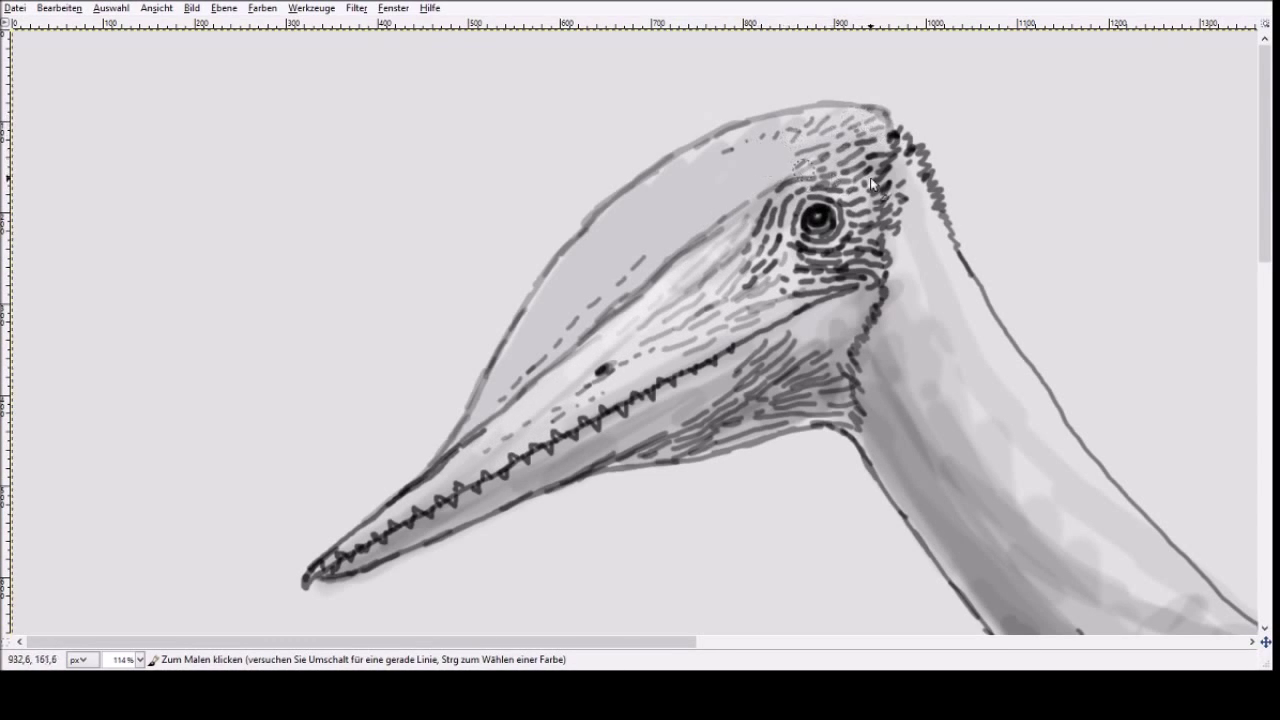
mouse_move(950, 360)
mouse_down()
mouse_move(1014, 389)
mouse_move(893, 332)
mouse_up()
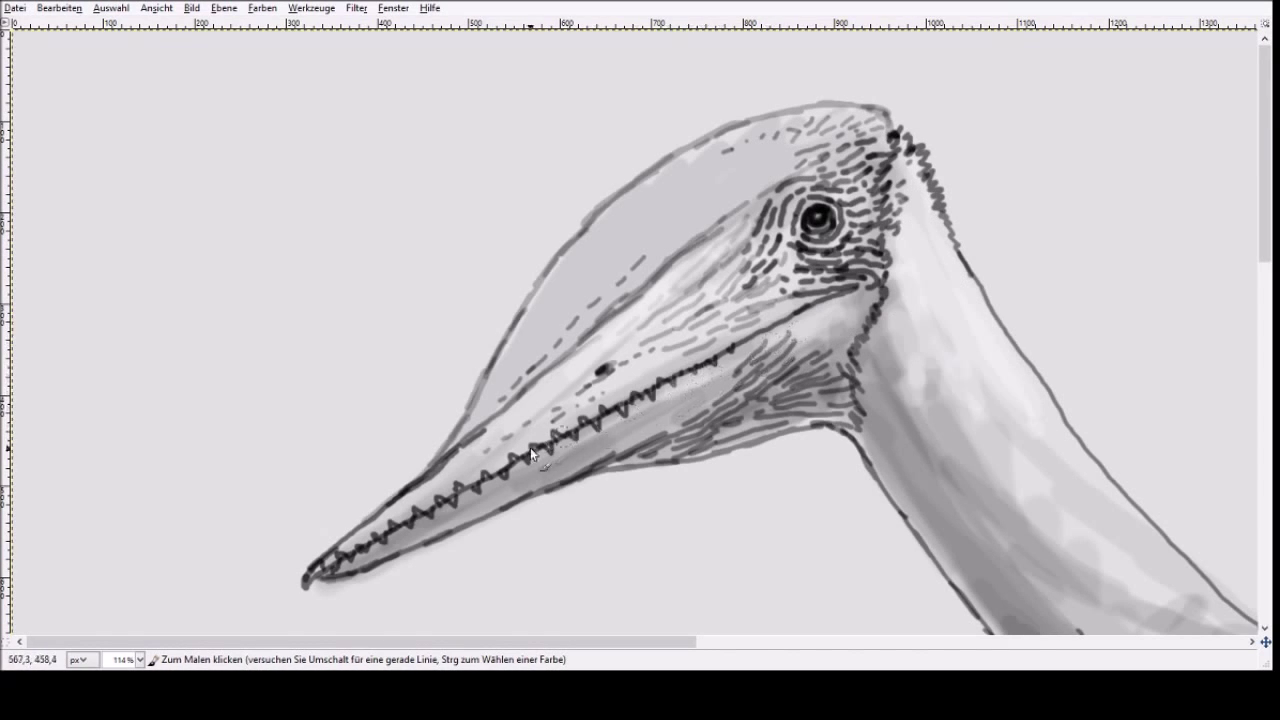
drag(549, 399, 425, 486)
drag(585, 350, 706, 291)
drag(670, 640, 855, 641)
mouse_move(789, 531)
mouse_down()
mouse_move(754, 489)
mouse_move(655, 434)
mouse_move(678, 500)
mouse_up()
mouse_move(645, 293)
mouse_down()
mouse_move(608, 225)
mouse_move(593, 295)
mouse_move(638, 230)
mouse_up()
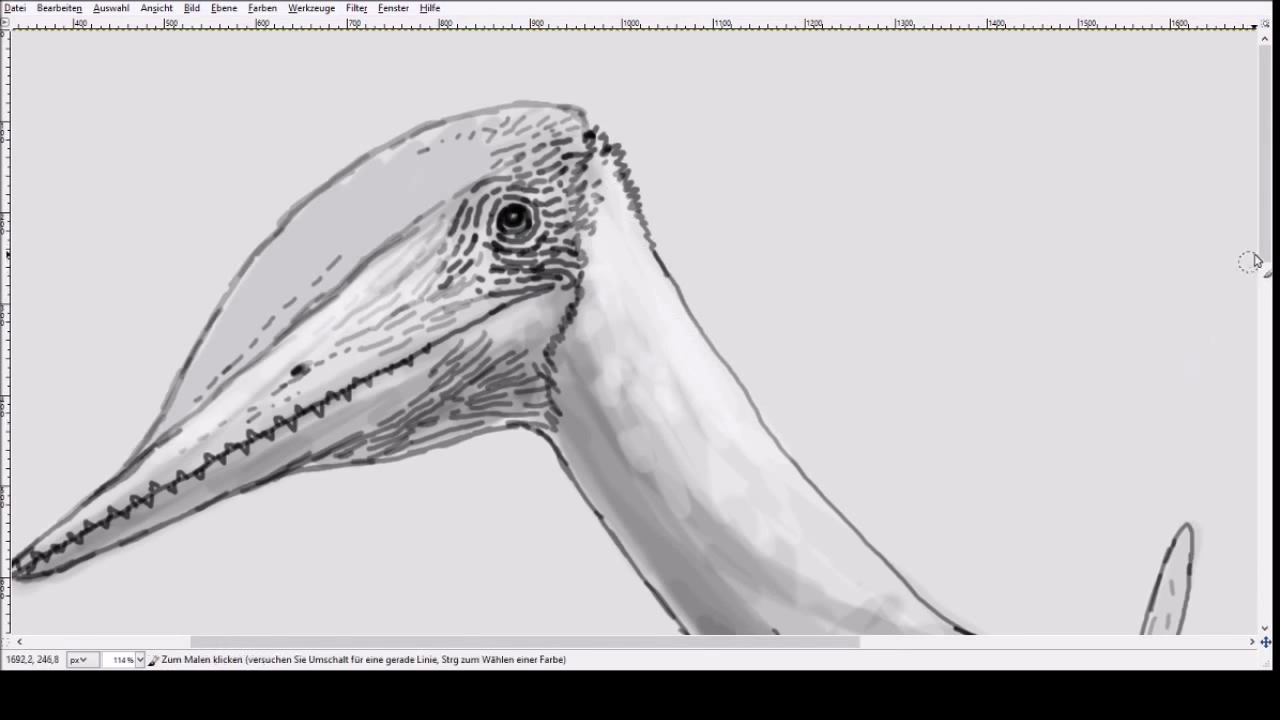
- Paint whitish highlights on the lower neck, the shoulder, the back up to the tail and the raised wing finger
scroll(988, 448, down, 6)
mouse_move(939, 346)
mouse_down()
mouse_move(895, 330)
mouse_move(936, 378)
mouse_move(829, 300)
mouse_move(889, 362)
mouse_move(902, 333)
mouse_move(850, 238)
mouse_move(881, 385)
mouse_move(929, 379)
mouse_move(883, 326)
mouse_move(872, 397)
mouse_move(857, 312)
mouse_move(833, 294)
mouse_move(796, 301)
mouse_move(754, 216)
mouse_move(855, 296)
mouse_move(887, 287)
mouse_move(1025, 373)
mouse_move(991, 364)
mouse_move(941, 385)
mouse_move(885, 351)
mouse_move(885, 433)
mouse_up()
mouse_move(866, 504)
mouse_down()
mouse_move(811, 596)
mouse_move(853, 642)
mouse_move(962, 642)
mouse_up()
mouse_move(800, 488)
mouse_down()
mouse_move(782, 457)
mouse_move(749, 454)
mouse_move(729, 516)
mouse_move(786, 481)
mouse_move(708, 430)
mouse_up()
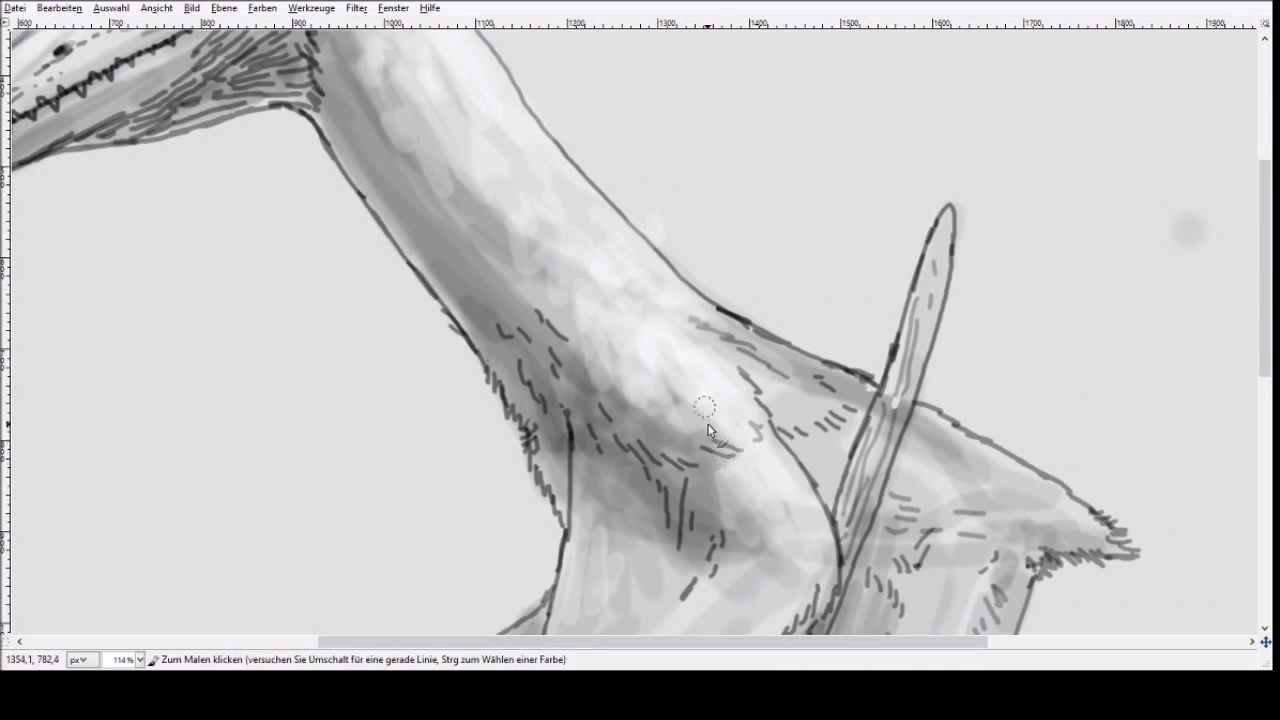
mouse_move(835, 394)
mouse_down()
mouse_move(695, 314)
mouse_move(811, 416)
mouse_move(859, 404)
mouse_move(678, 297)
mouse_move(744, 355)
mouse_move(811, 462)
mouse_move(865, 409)
mouse_move(846, 474)
mouse_up()
drag(928, 428, 1022, 494)
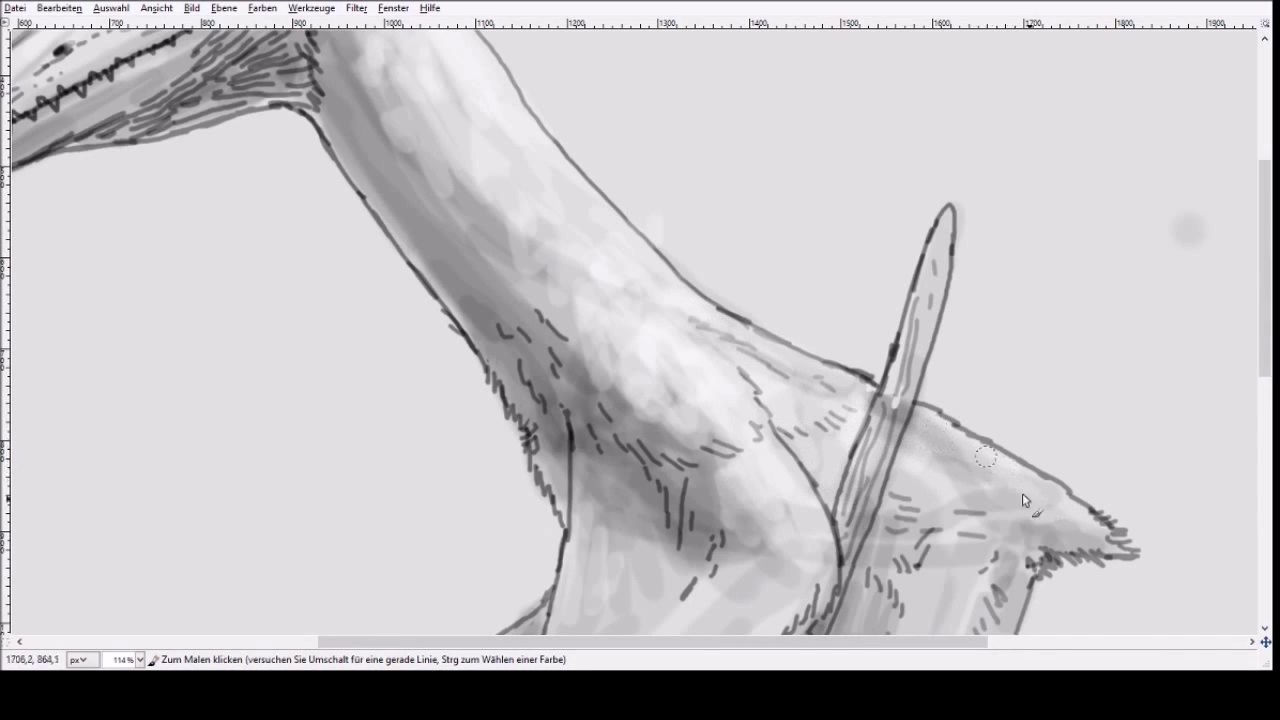
mouse_move(921, 424)
mouse_down()
mouse_move(963, 505)
mouse_move(1021, 497)
mouse_move(868, 400)
mouse_move(911, 347)
mouse_move(946, 247)
mouse_move(877, 506)
mouse_up()
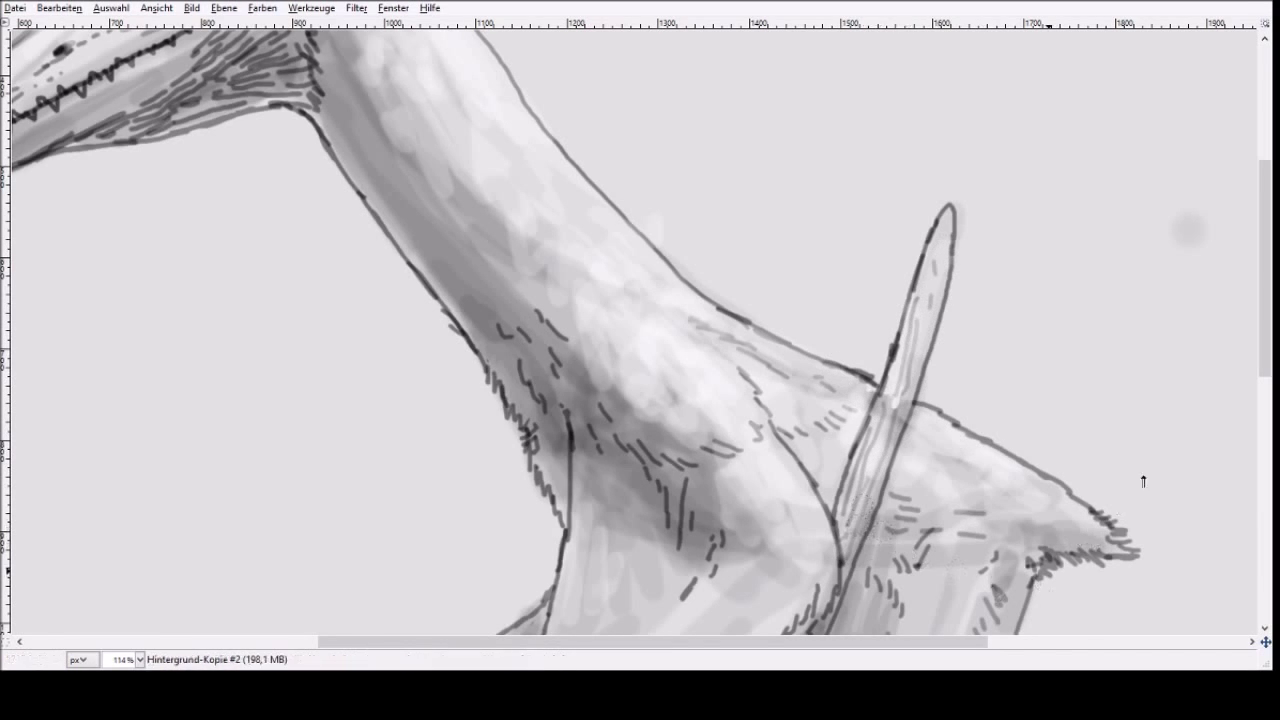
- Paint whitish highlights along both forelimbs, the hip and tail base, and the front of the hind leg
drag(1263, 350, 1248, 453)
mouse_move(617, 400)
mouse_down()
mouse_move(697, 337)
mouse_move(703, 397)
mouse_move(689, 346)
mouse_move(540, 458)
mouse_move(515, 515)
mouse_move(532, 563)
mouse_up()
mouse_move(453, 375)
mouse_down()
mouse_move(520, 350)
mouse_move(468, 445)
mouse_move(472, 405)
mouse_up()
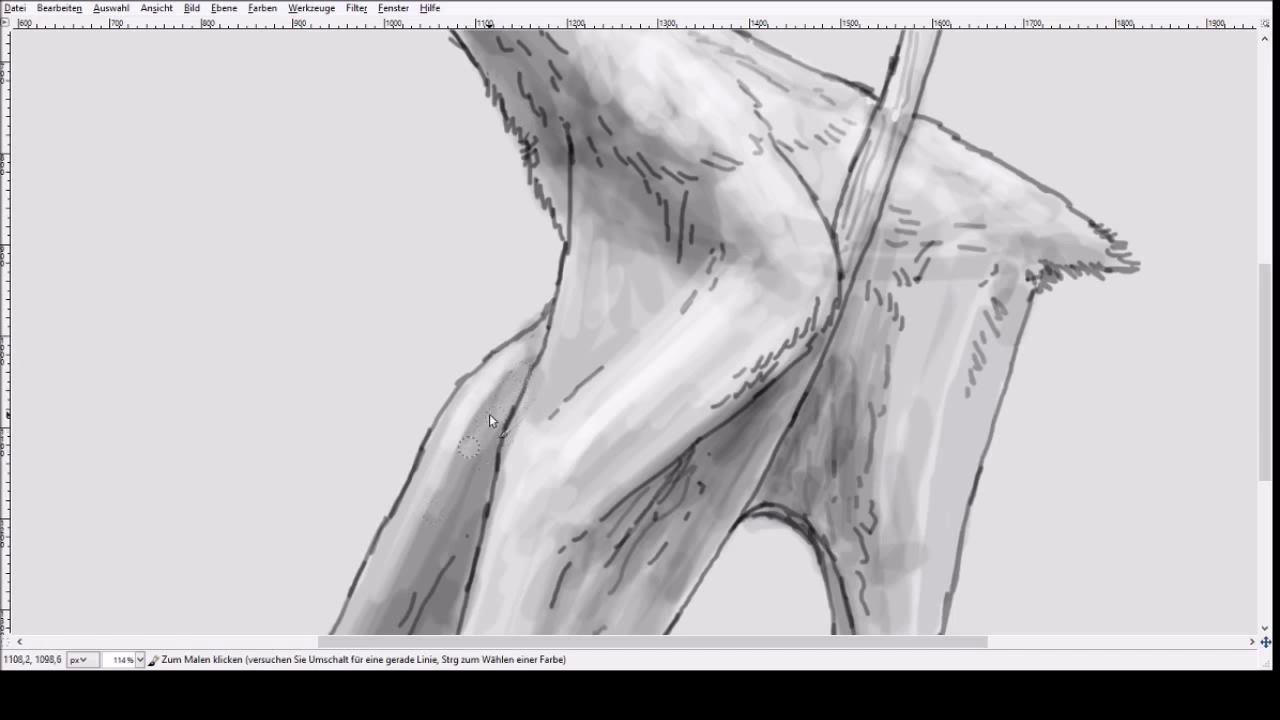
drag(650, 641, 817, 641)
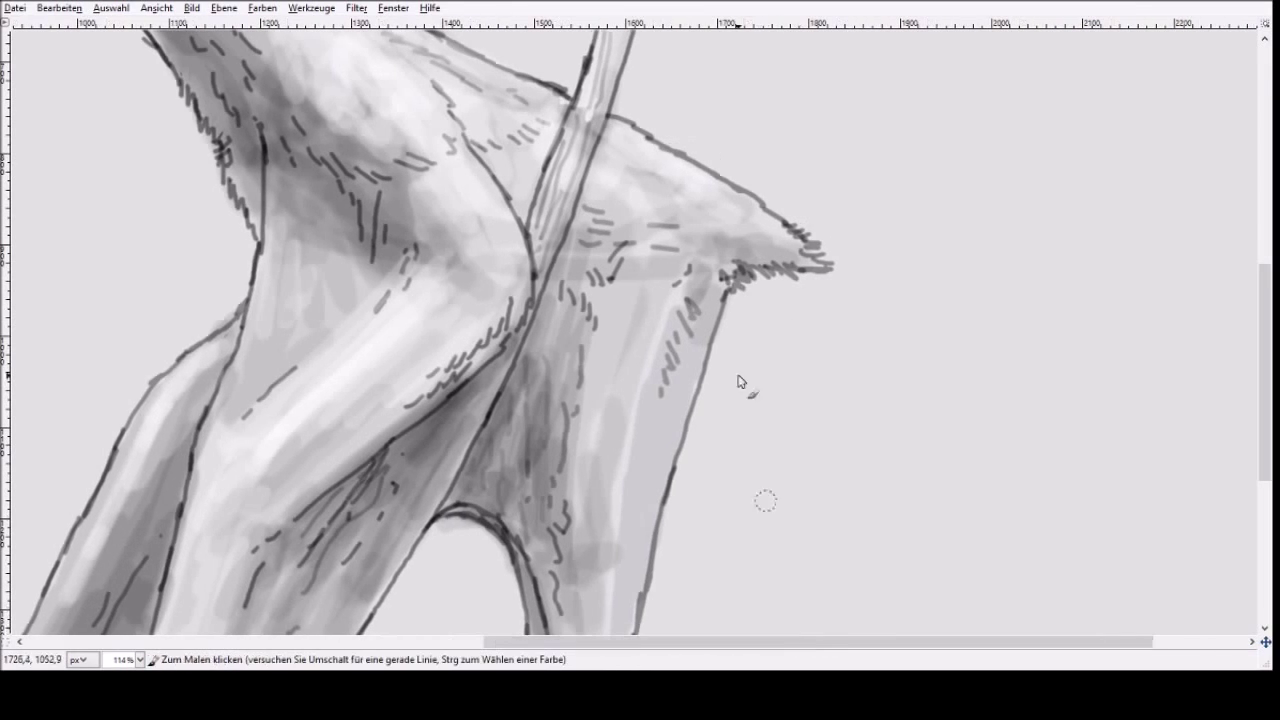
mouse_move(634, 291)
mouse_down()
mouse_move(581, 423)
mouse_move(588, 470)
mouse_move(618, 474)
mouse_move(579, 557)
mouse_move(635, 179)
mouse_move(675, 251)
mouse_move(747, 222)
mouse_move(794, 249)
mouse_move(741, 218)
mouse_move(633, 190)
mouse_move(569, 246)
mouse_up()
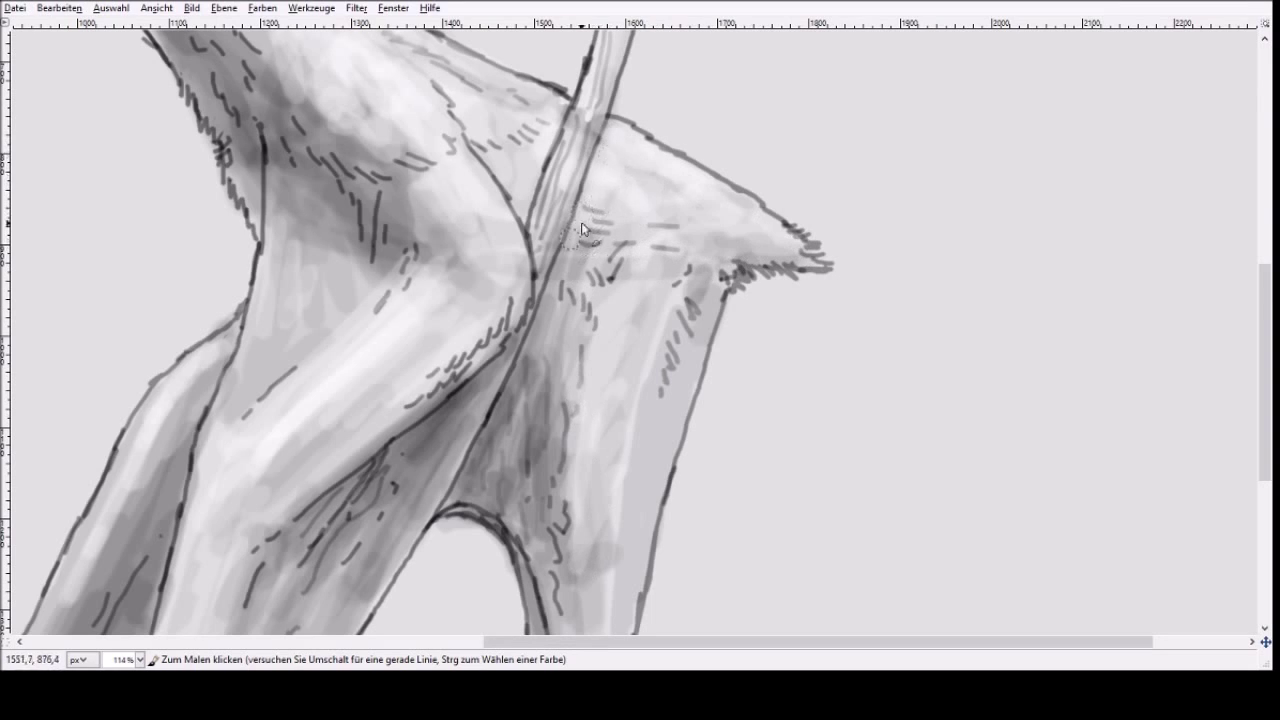
mouse_move(608, 171)
mouse_down()
mouse_move(626, 160)
mouse_move(684, 184)
mouse_up()
mouse_move(543, 103)
mouse_down()
mouse_move(516, 96)
mouse_move(569, 162)
mouse_move(560, 297)
mouse_up()
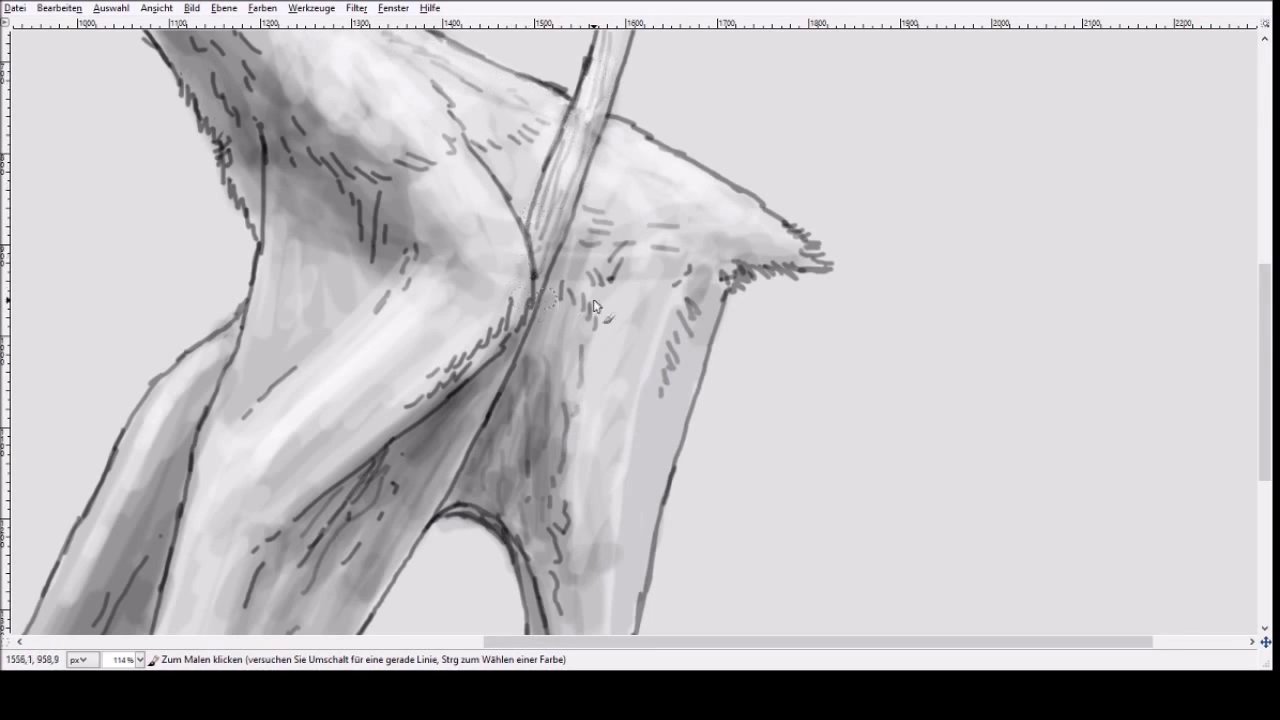
drag(1264, 352, 1226, 489)
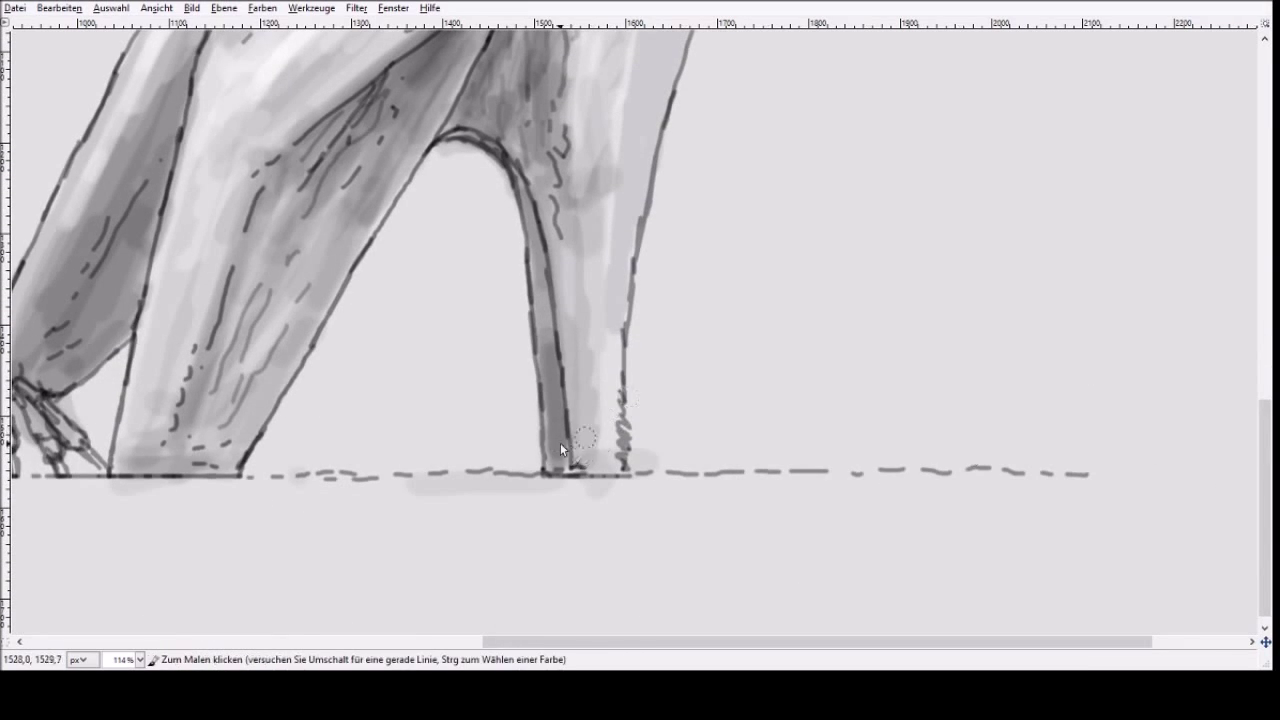
drag(614, 643, 380, 660)
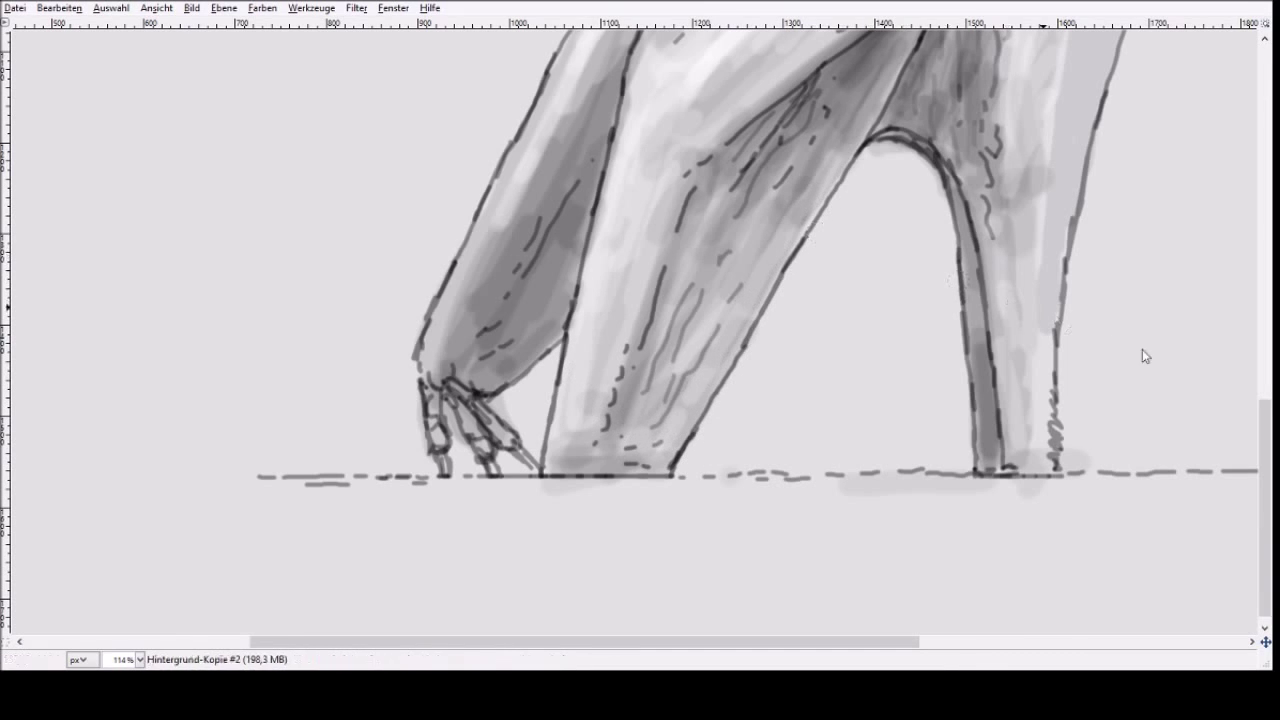
- Blend light into shadow with fine fur-like strokes along the neck and chest, and add fine strokes to the membrane above the arch
scroll(1145, 356, up, 10)
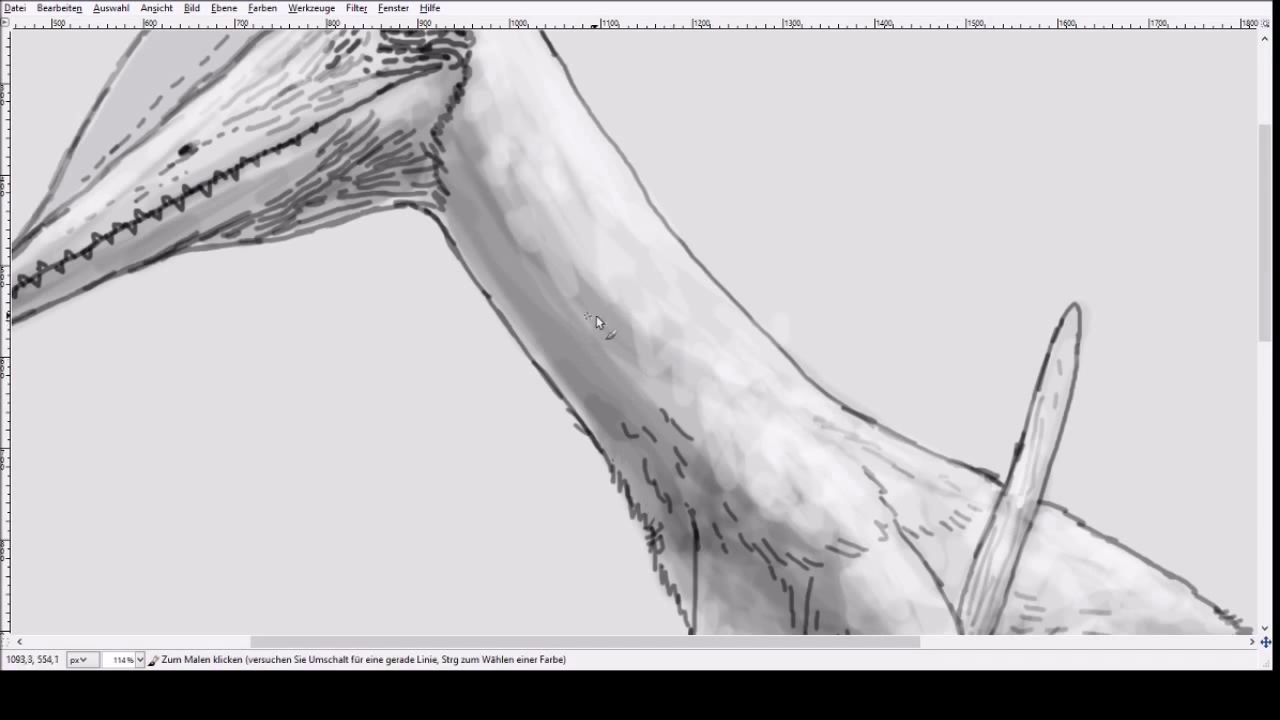
mouse_move(626, 353)
mouse_down()
mouse_move(672, 400)
mouse_move(634, 340)
mouse_move(615, 374)
mouse_up()
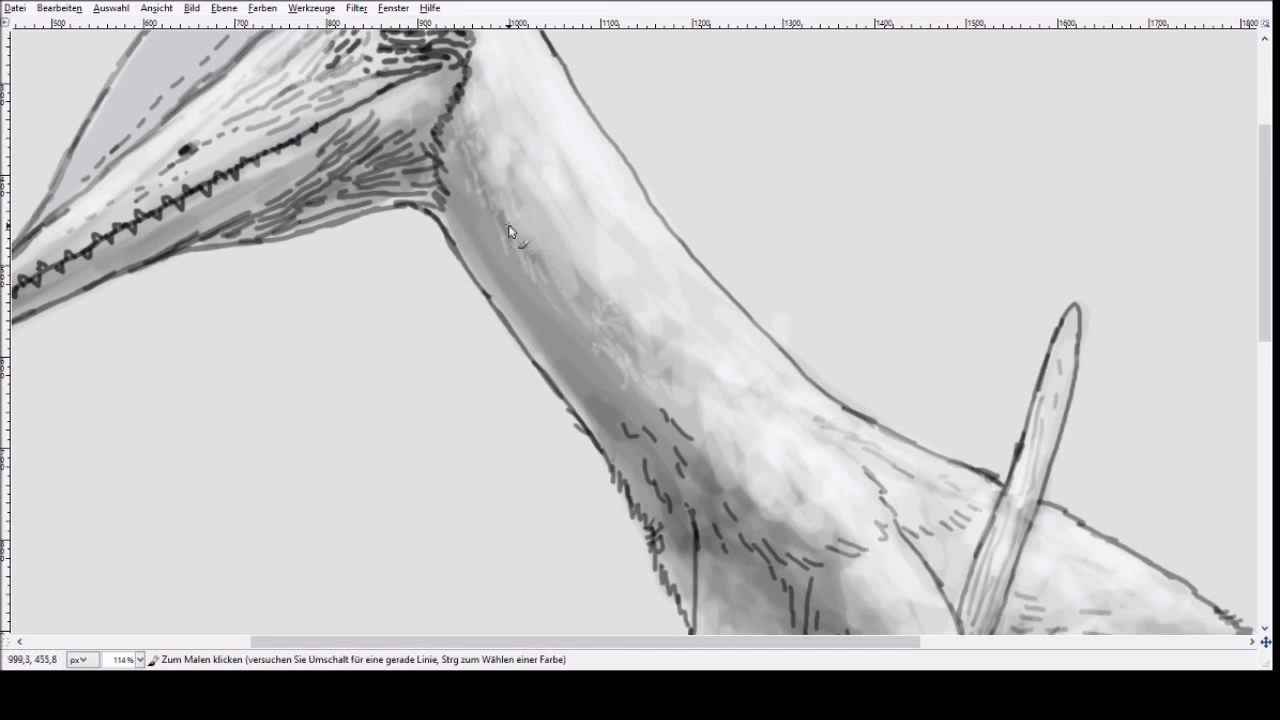
drag(484, 248, 534, 283)
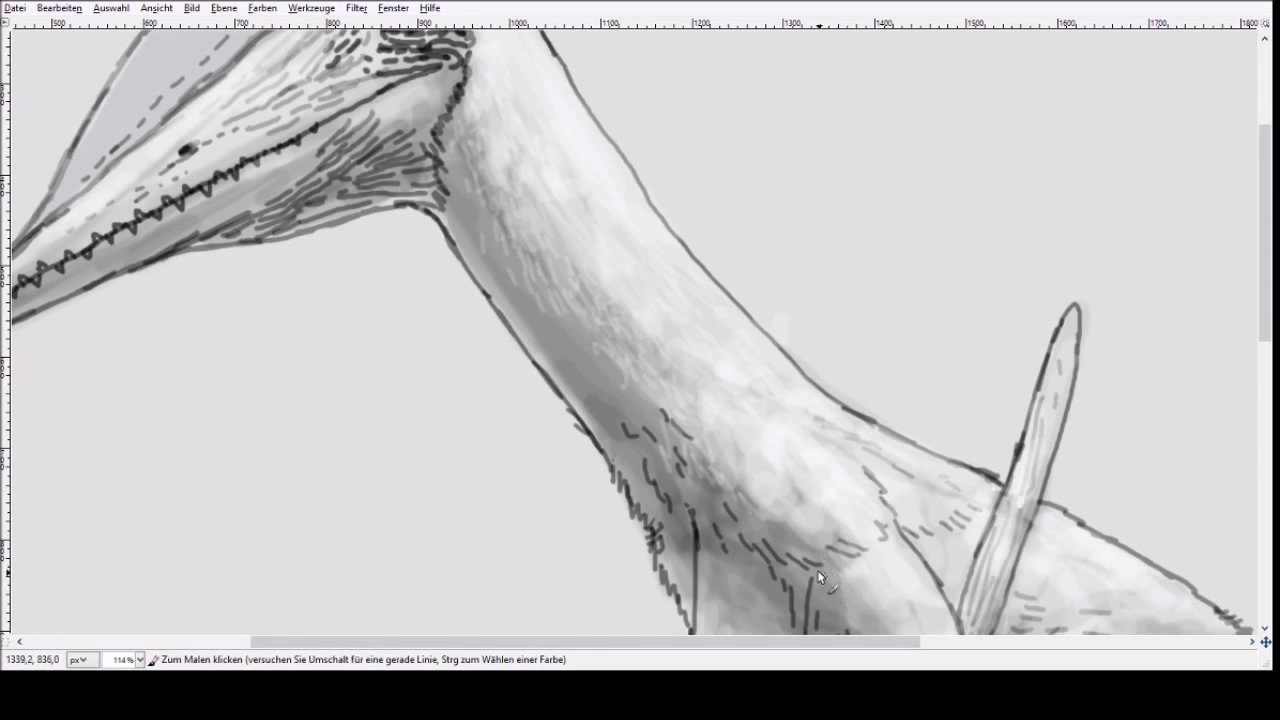
drag(658, 551, 705, 618)
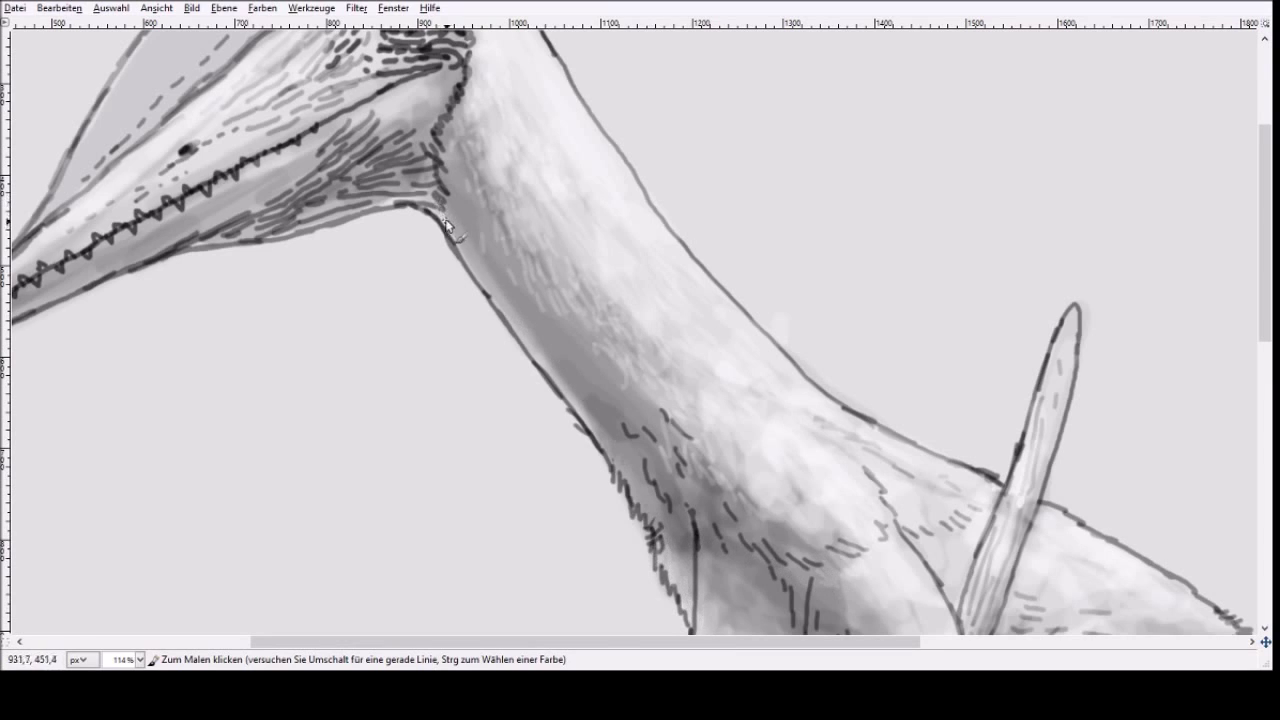
drag(591, 425, 641, 497)
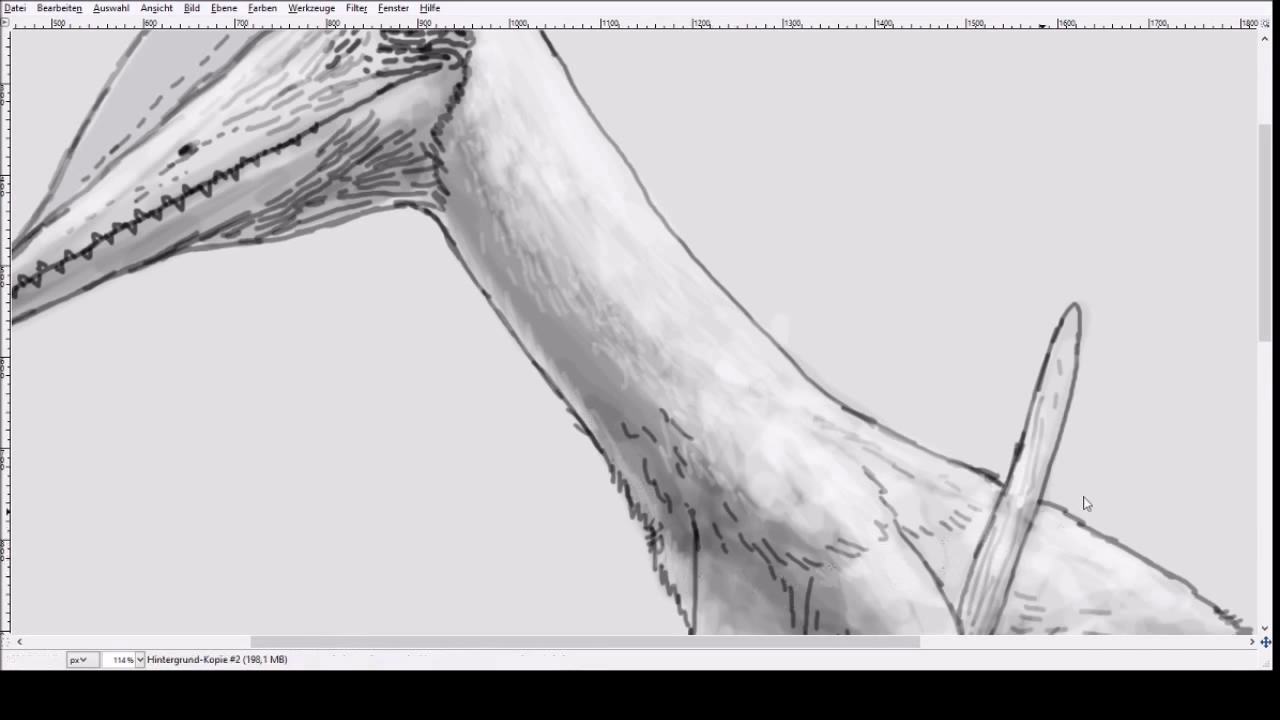
drag(1262, 310, 1228, 442)
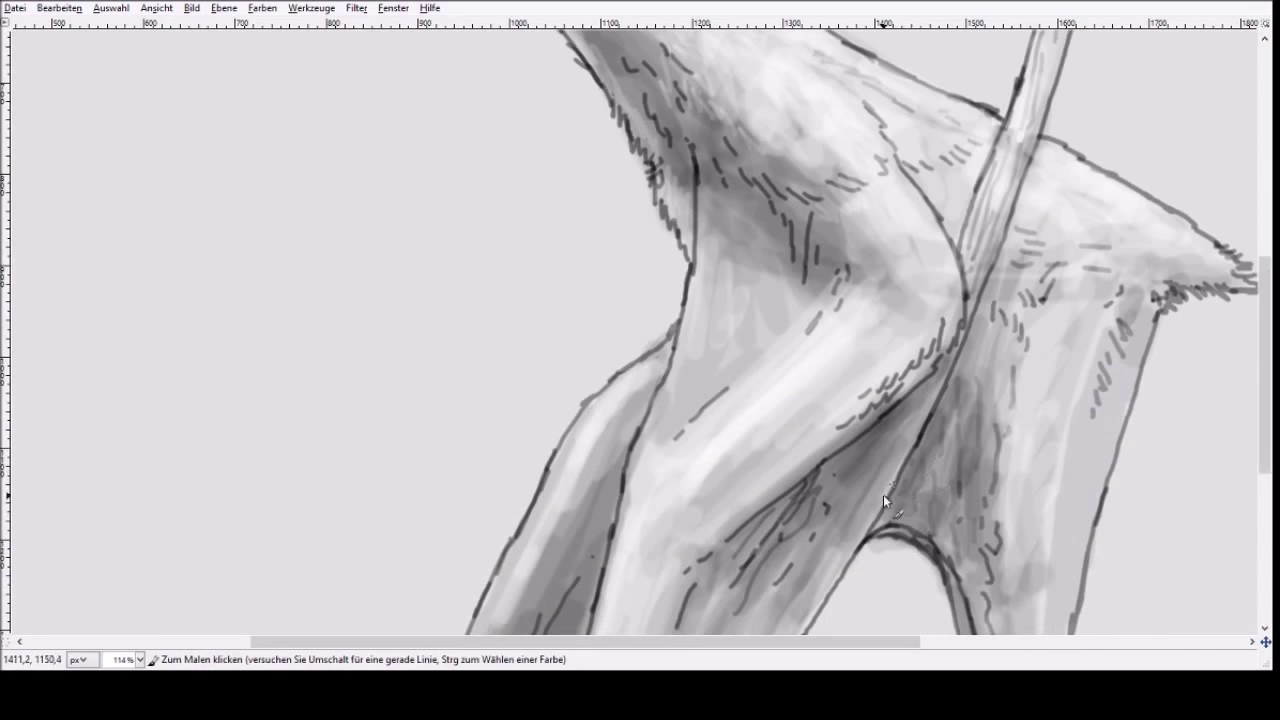
mouse_move(951, 442)
mouse_down()
mouse_move(955, 523)
mouse_move(972, 448)
mouse_move(985, 583)
mouse_move(991, 393)
mouse_move(993, 446)
mouse_up()
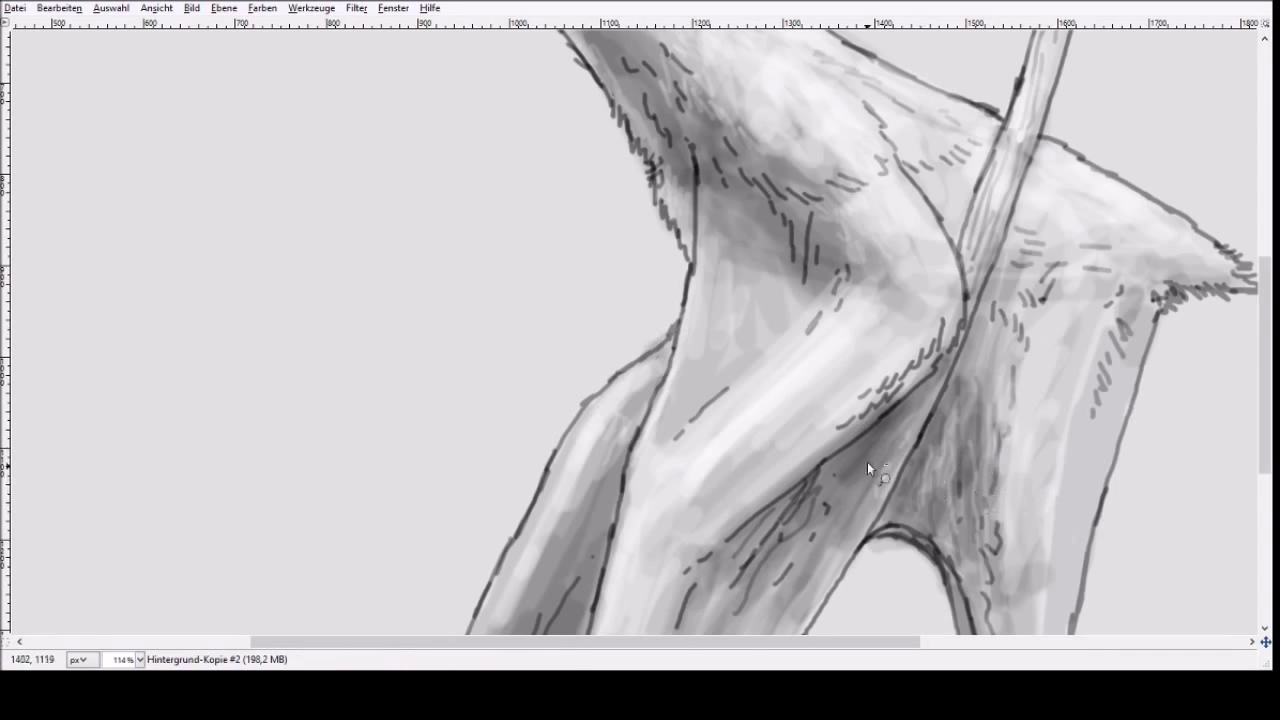
- Tint the beak, throat and face around the eye with a translucent pale red, leaving the beak tip and crest grey
scroll(867, 462, down, 15)
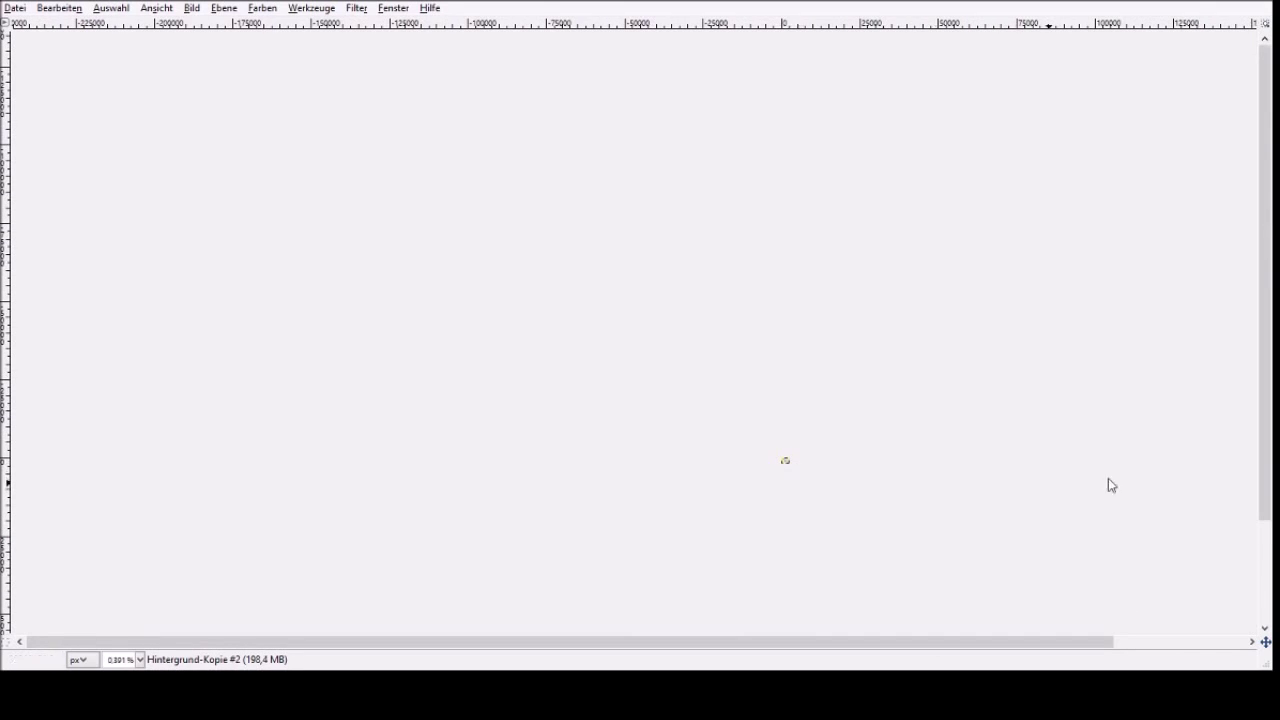
key(z)
drag(775, 455, 804, 475)
drag(330, 116, 716, 402)
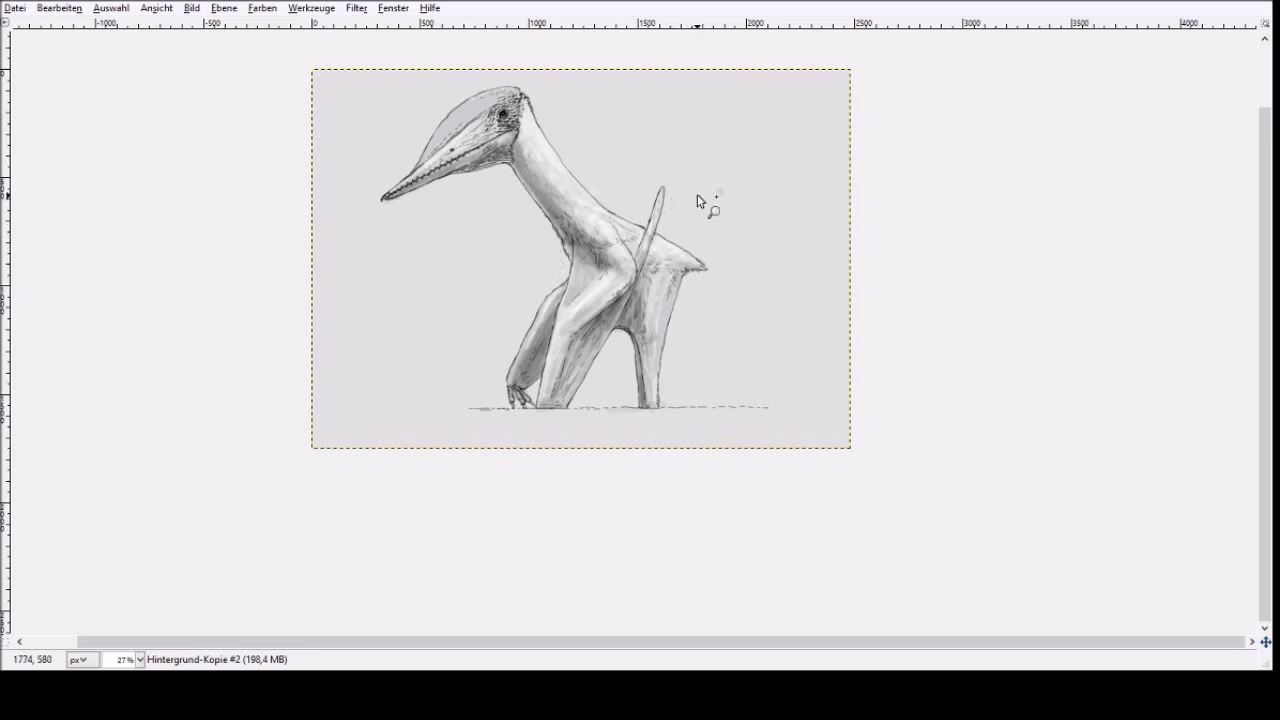
drag(318, 72, 508, 207)
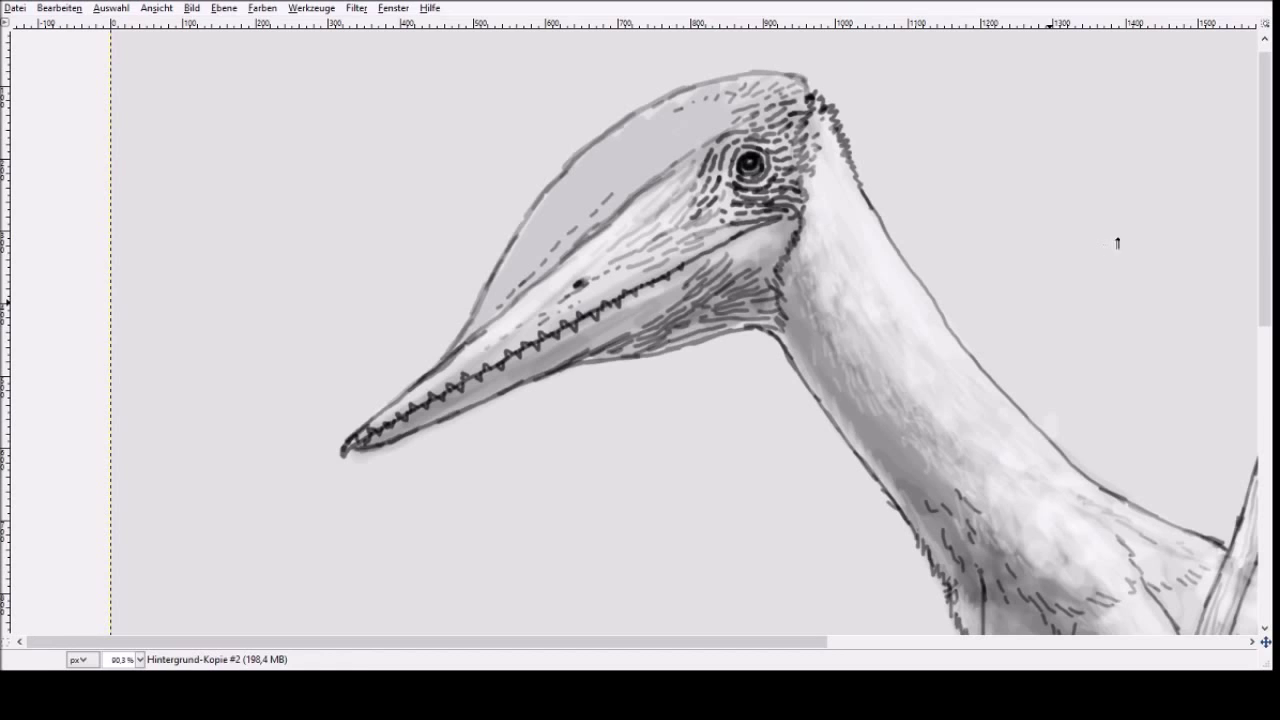
mouse_move(646, 313)
mouse_down()
mouse_move(445, 406)
mouse_move(458, 377)
mouse_move(610, 240)
mouse_move(606, 253)
mouse_move(635, 252)
mouse_move(624, 283)
mouse_move(701, 265)
mouse_move(674, 338)
mouse_move(642, 342)
mouse_move(769, 313)
mouse_move(779, 289)
mouse_move(731, 299)
mouse_move(729, 283)
mouse_move(772, 268)
mouse_move(774, 317)
mouse_move(736, 277)
mouse_move(746, 196)
mouse_move(729, 198)
mouse_move(714, 163)
mouse_move(720, 176)
mouse_move(667, 214)
mouse_move(625, 217)
mouse_move(572, 265)
mouse_move(705, 168)
mouse_up()
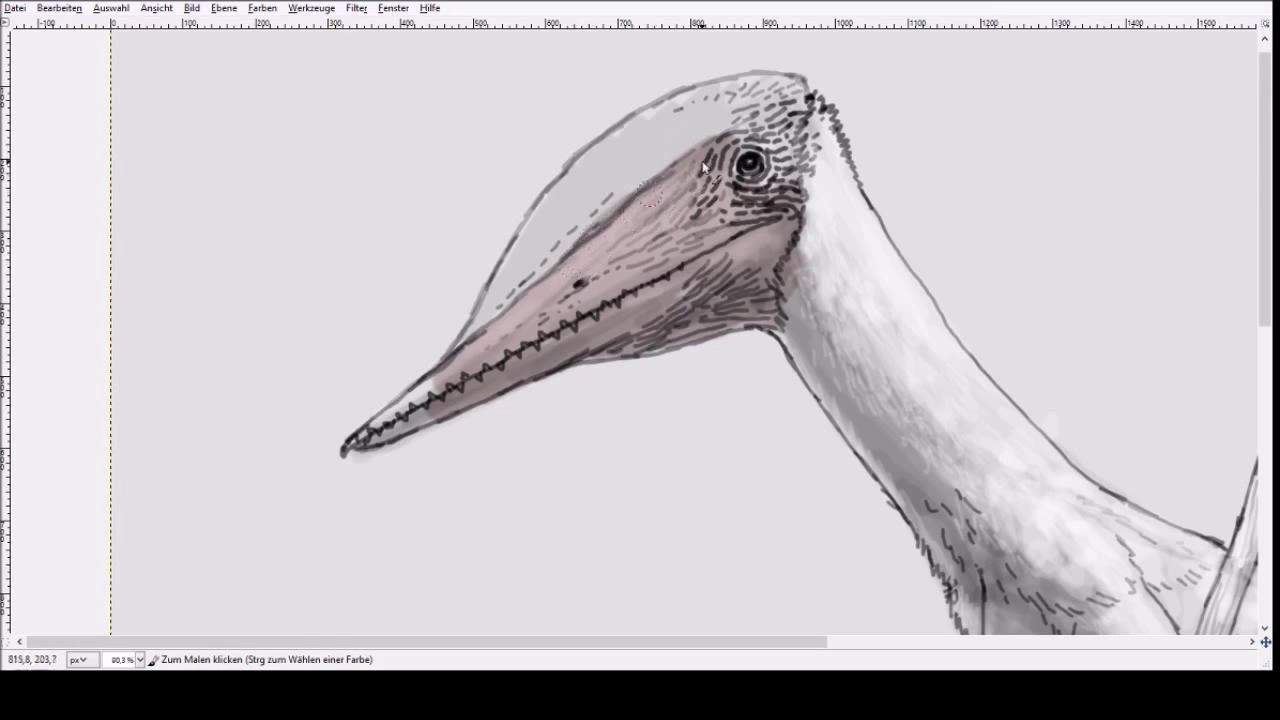
drag(777, 146, 787, 199)
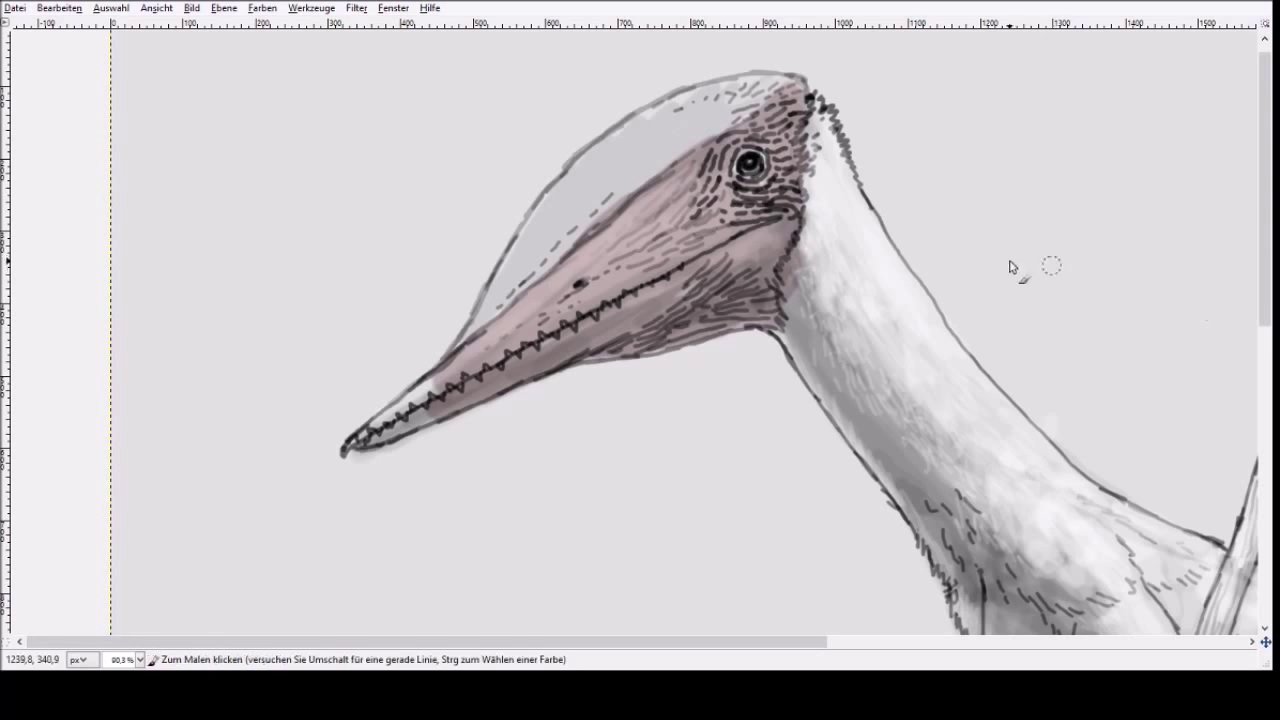
- Deepen the red on the face and both jaws with further layers, darkest at the throat and along the lower jaw
mouse_move(784, 259)
mouse_down()
mouse_move(720, 269)
mouse_move(486, 389)
mouse_move(671, 284)
mouse_move(455, 405)
mouse_move(591, 348)
mouse_move(684, 326)
mouse_move(640, 341)
mouse_move(730, 338)
mouse_move(780, 286)
mouse_move(781, 228)
mouse_move(665, 320)
mouse_move(670, 334)
mouse_move(740, 312)
mouse_move(762, 320)
mouse_up()
mouse_move(755, 271)
mouse_down()
mouse_move(698, 273)
mouse_move(712, 235)
mouse_move(690, 195)
mouse_move(627, 270)
mouse_move(618, 255)
mouse_move(641, 263)
mouse_move(500, 340)
mouse_move(576, 282)
mouse_move(628, 277)
mouse_move(692, 241)
mouse_move(727, 161)
mouse_move(686, 225)
mouse_move(655, 208)
mouse_move(683, 250)
mouse_move(668, 240)
mouse_up()
mouse_move(796, 151)
mouse_down()
mouse_move(780, 190)
mouse_move(800, 215)
mouse_move(758, 182)
mouse_up()
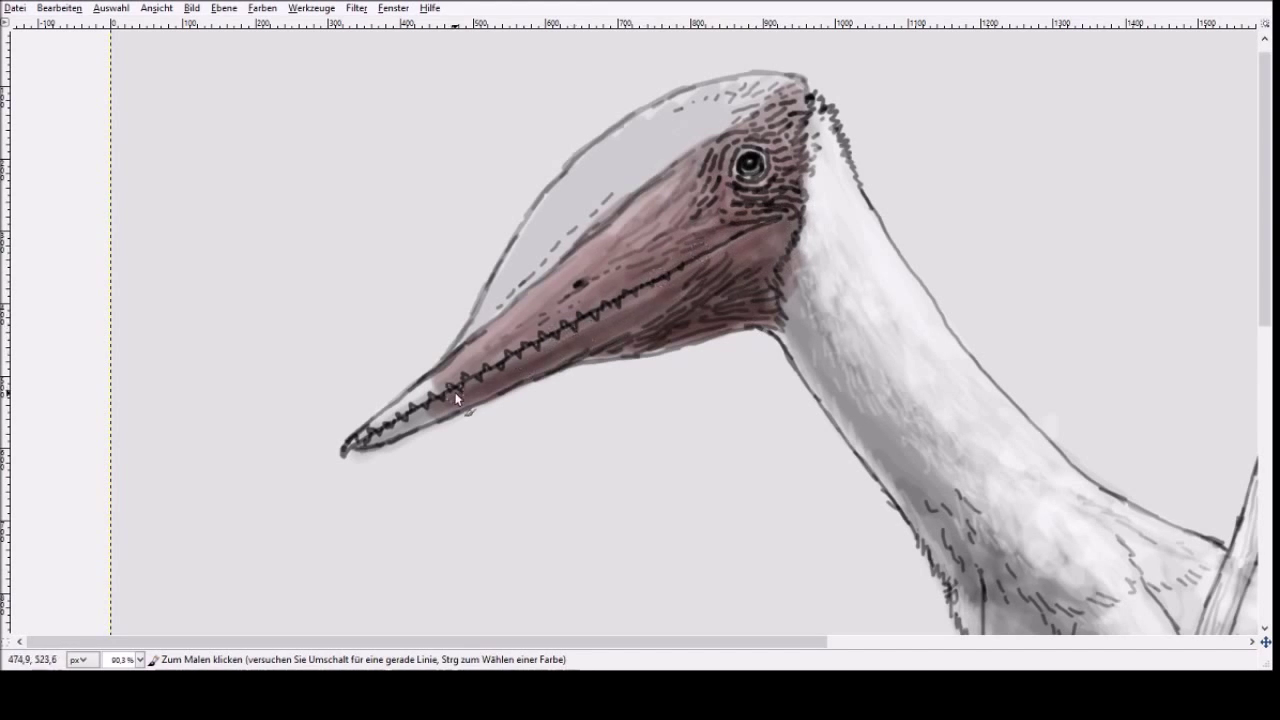
drag(793, 246, 774, 254)
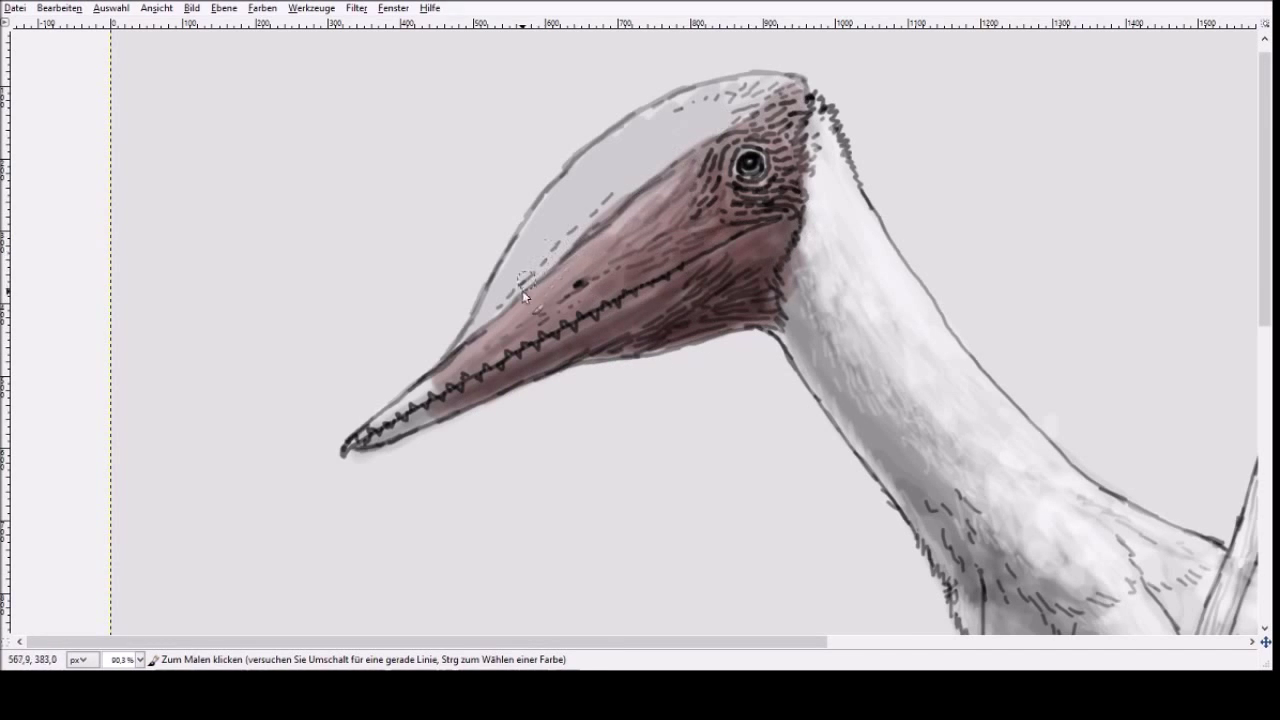
- Glaze translucent red over the crest's edges and add brighter red strokes across the upper beak, face and area around the eye
mouse_move(632, 164)
mouse_down()
mouse_move(588, 208)
mouse_move(700, 145)
mouse_move(726, 145)
mouse_up()
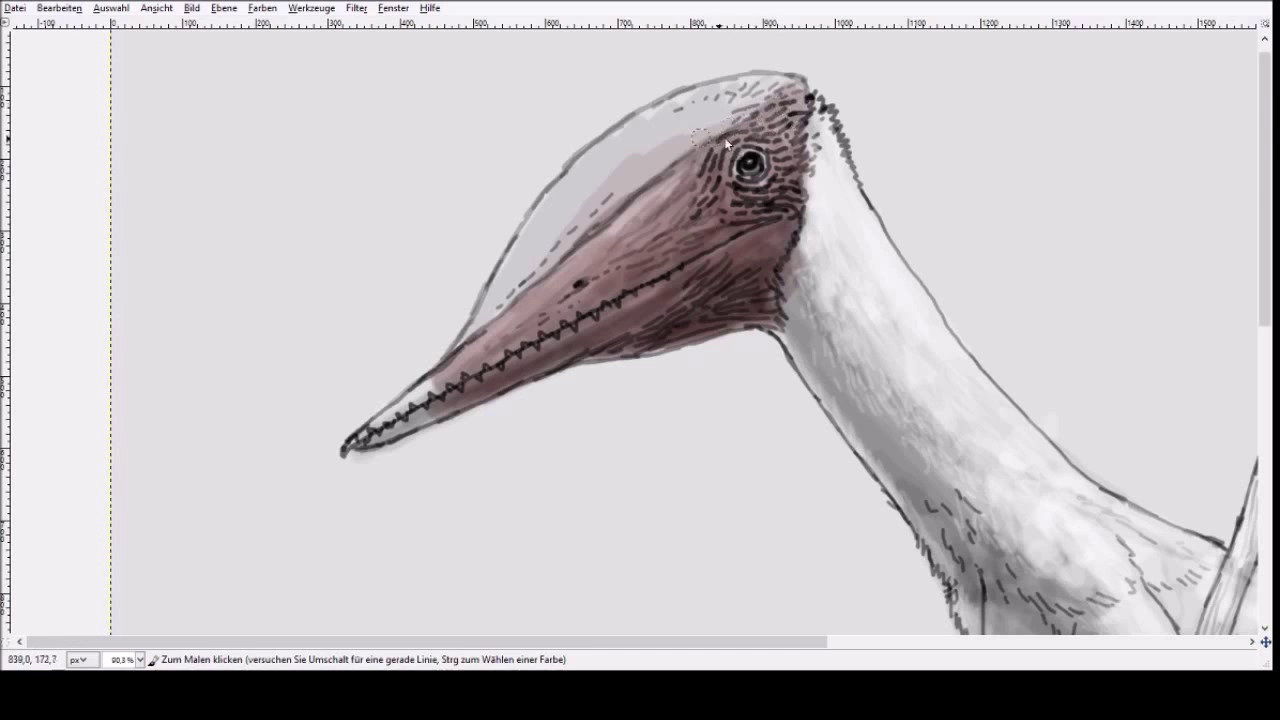
drag(787, 97, 742, 91)
click(650, 133)
click(627, 151)
click(596, 159)
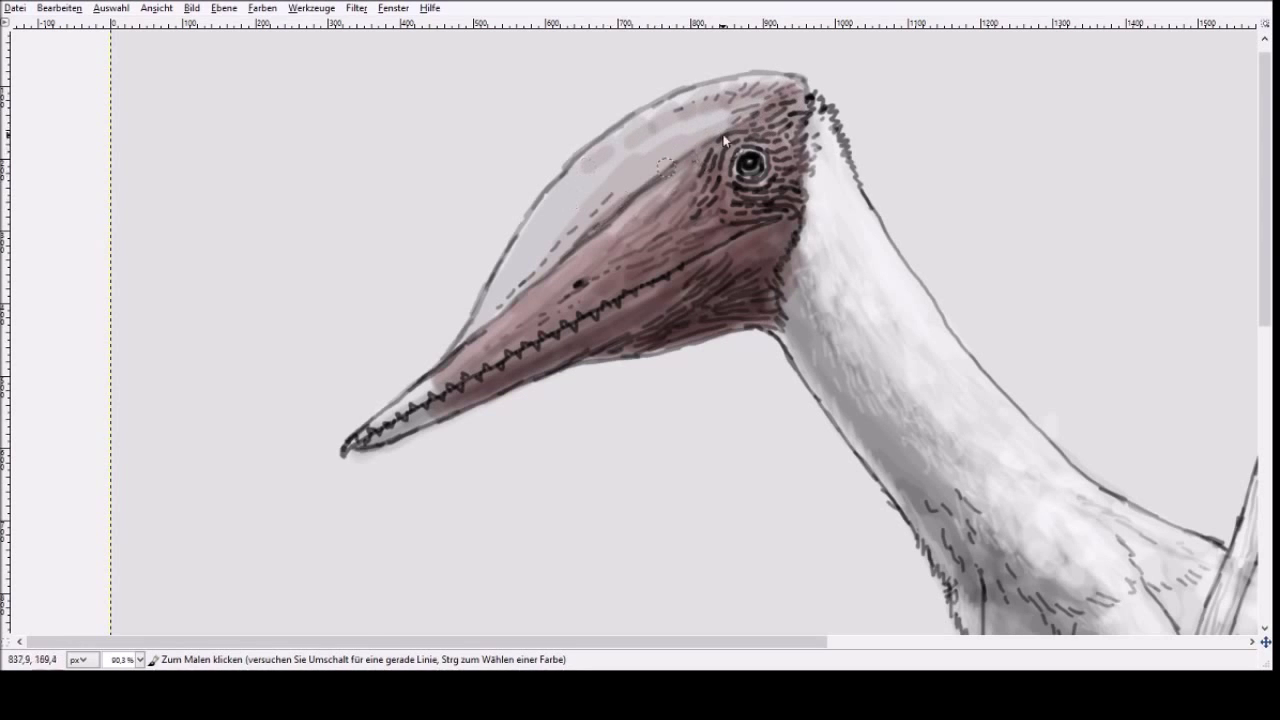
click(707, 130)
drag(746, 188, 720, 156)
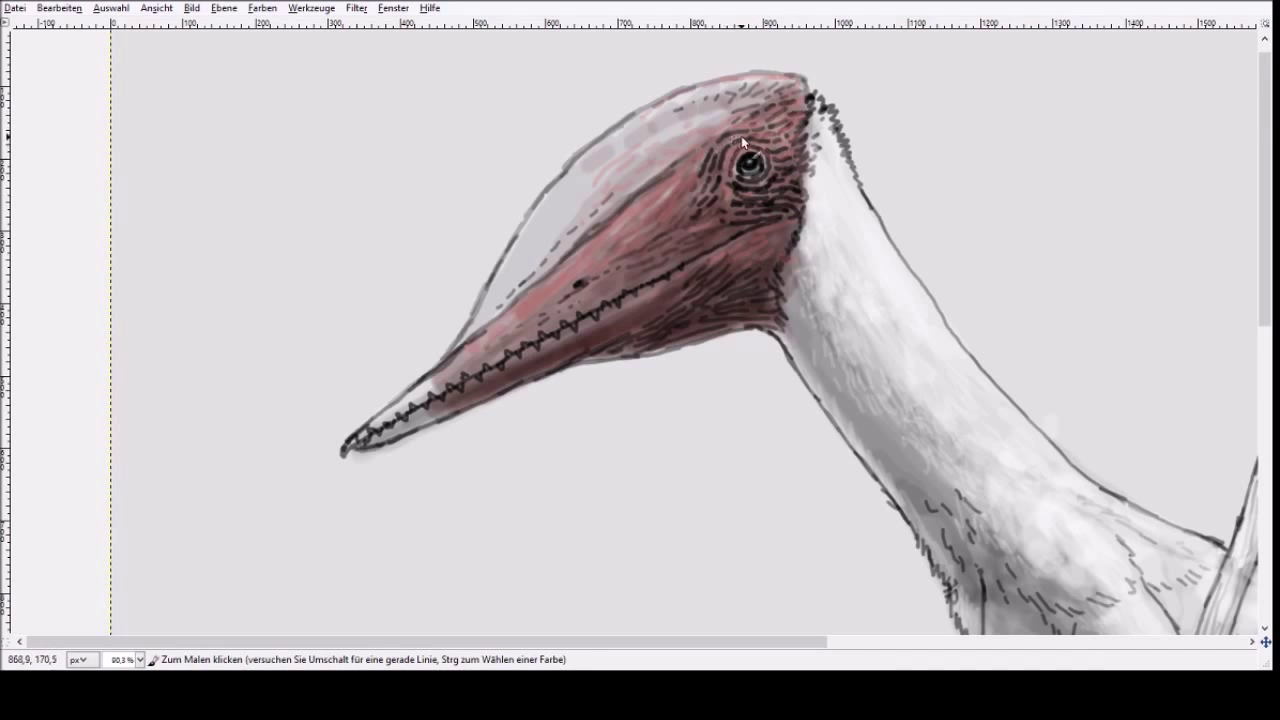
drag(714, 137, 703, 156)
- Darken the red on both jaws where it meets the grey beak tip with soft blackish-brown strokes
drag(449, 383, 470, 349)
mouse_move(450, 405)
mouse_down()
mouse_move(492, 391)
mouse_move(455, 408)
mouse_move(493, 354)
mouse_move(457, 371)
mouse_move(475, 344)
mouse_up()
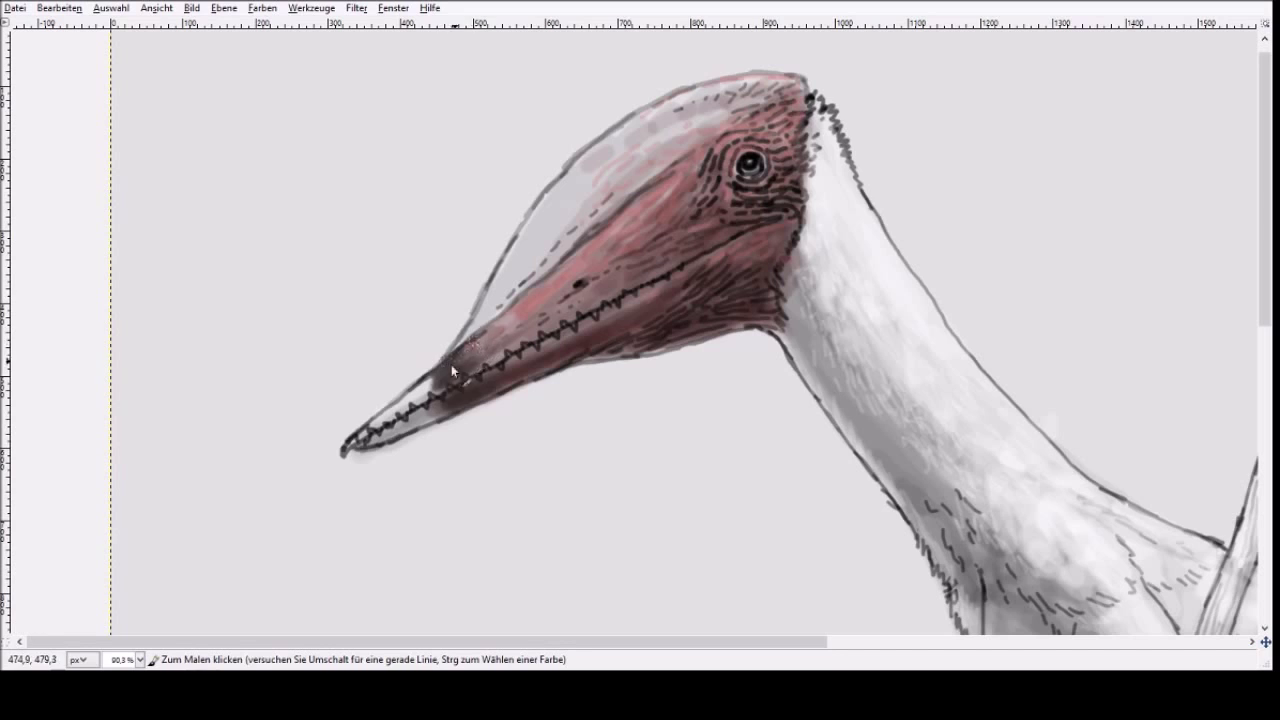
drag(437, 390, 440, 381)
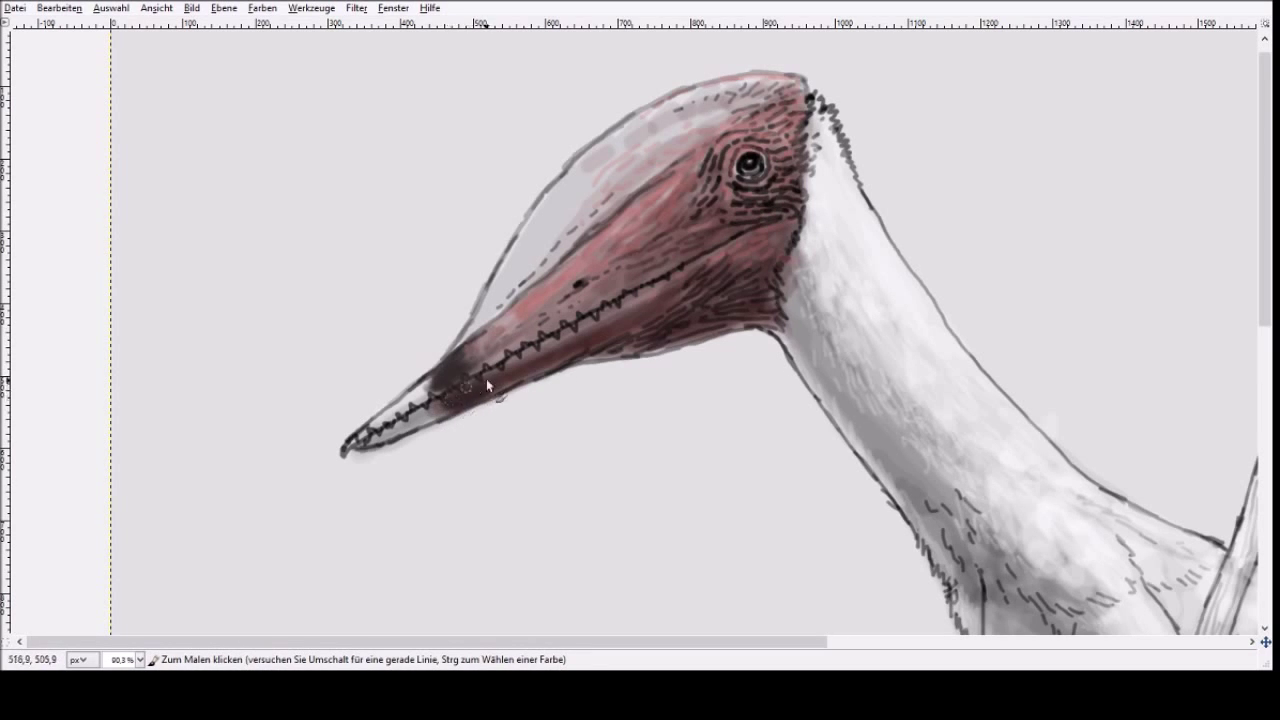
- Shade a dark reddish-brown band along the crest's base and outer edge, leaving a pale area in the middle
mouse_move(481, 333)
mouse_down()
mouse_move(460, 346)
mouse_move(515, 286)
mouse_up()
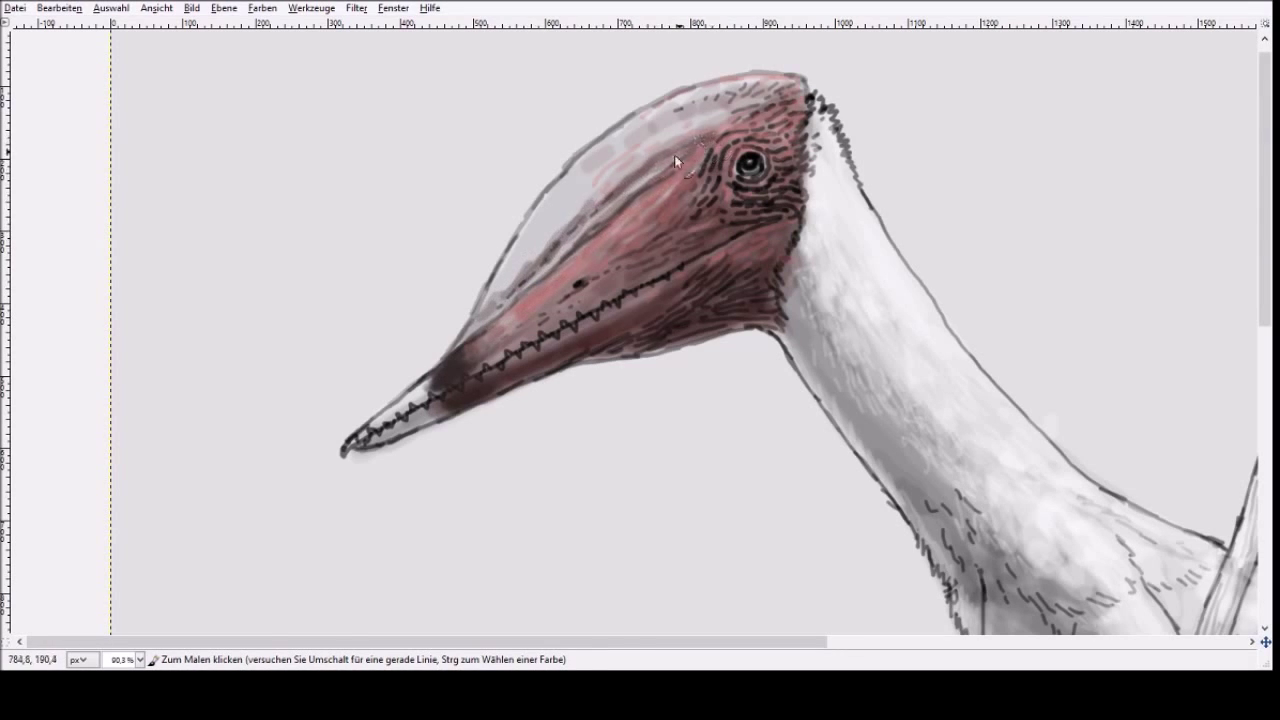
mouse_move(580, 232)
mouse_down()
mouse_move(662, 162)
mouse_move(760, 120)
mouse_move(611, 197)
mouse_move(539, 272)
mouse_move(636, 187)
mouse_move(465, 346)
mouse_move(636, 178)
mouse_up()
mouse_move(698, 140)
mouse_down()
mouse_move(576, 231)
mouse_move(639, 181)
mouse_move(579, 211)
mouse_move(479, 316)
mouse_move(621, 124)
mouse_move(729, 81)
mouse_move(786, 81)
mouse_move(715, 82)
mouse_move(602, 143)
mouse_move(524, 222)
mouse_move(479, 326)
mouse_up()
mouse_move(533, 228)
mouse_down()
mouse_move(520, 236)
mouse_move(591, 152)
mouse_up()
mouse_move(711, 90)
mouse_down()
mouse_move(791, 80)
mouse_move(713, 87)
mouse_move(641, 127)
mouse_up()
drag(573, 184, 528, 248)
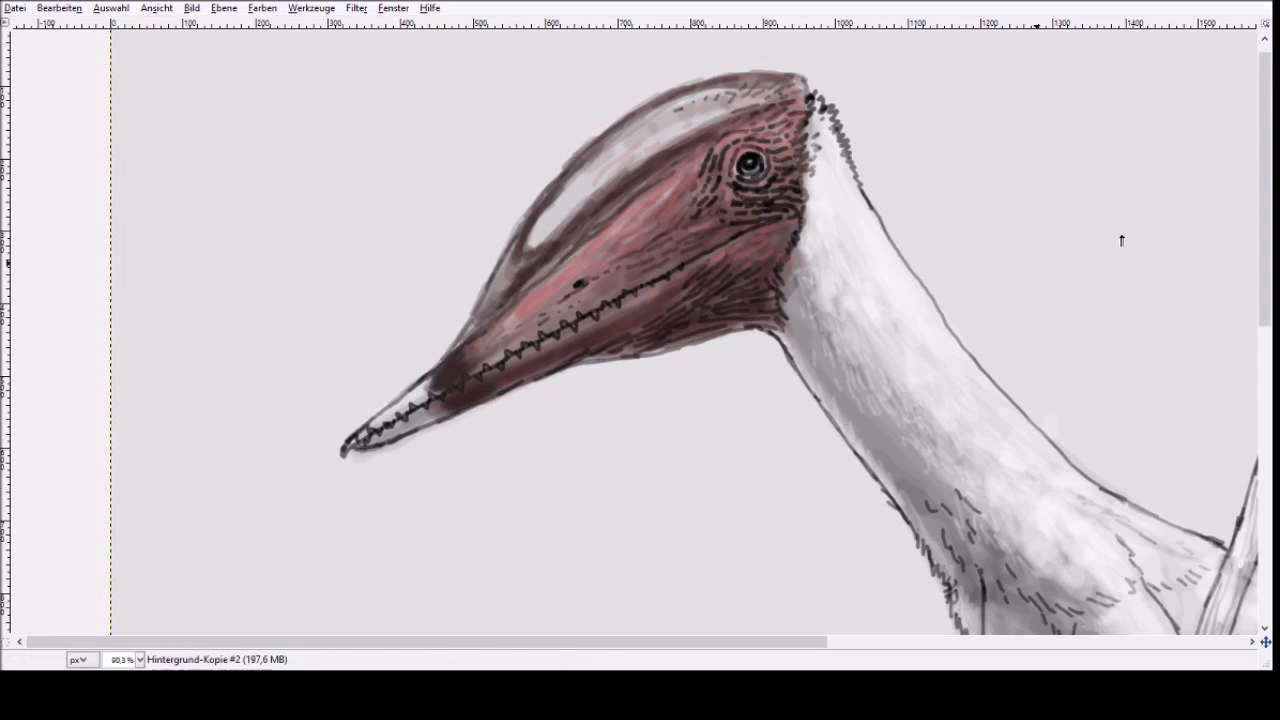
- Paint white highlights through the pale middle of the crest and along the upper half of the beak tip
mouse_move(526, 243)
mouse_down()
mouse_move(627, 147)
mouse_move(629, 163)
mouse_move(676, 128)
mouse_move(606, 161)
mouse_move(652, 123)
mouse_up()
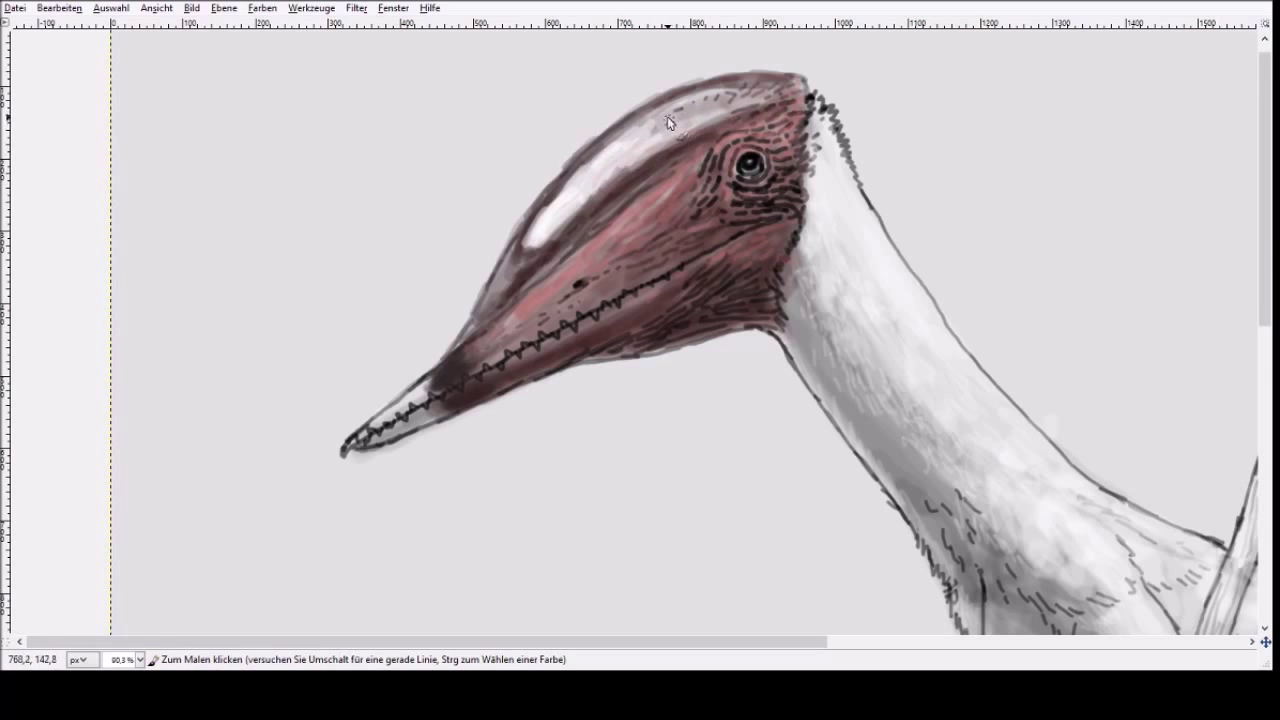
mouse_move(711, 106)
mouse_down()
mouse_move(731, 95)
mouse_move(790, 110)
mouse_move(768, 100)
mouse_up()
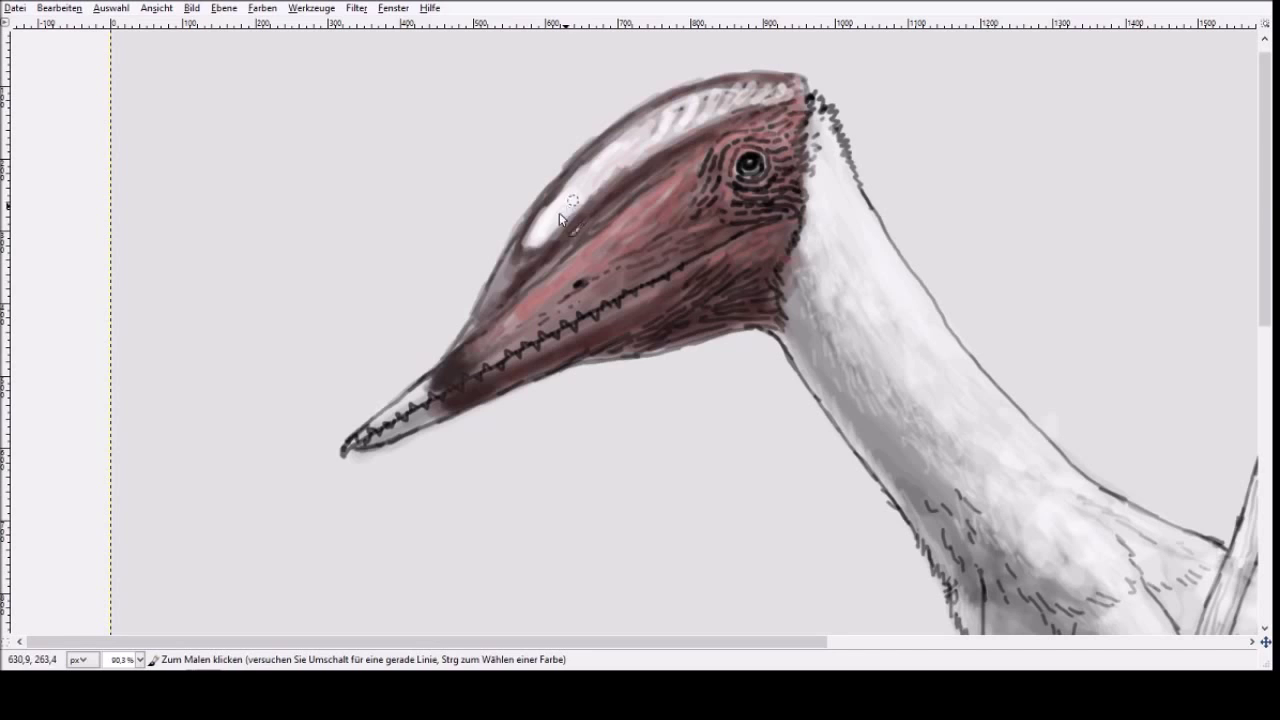
click(71, 156)
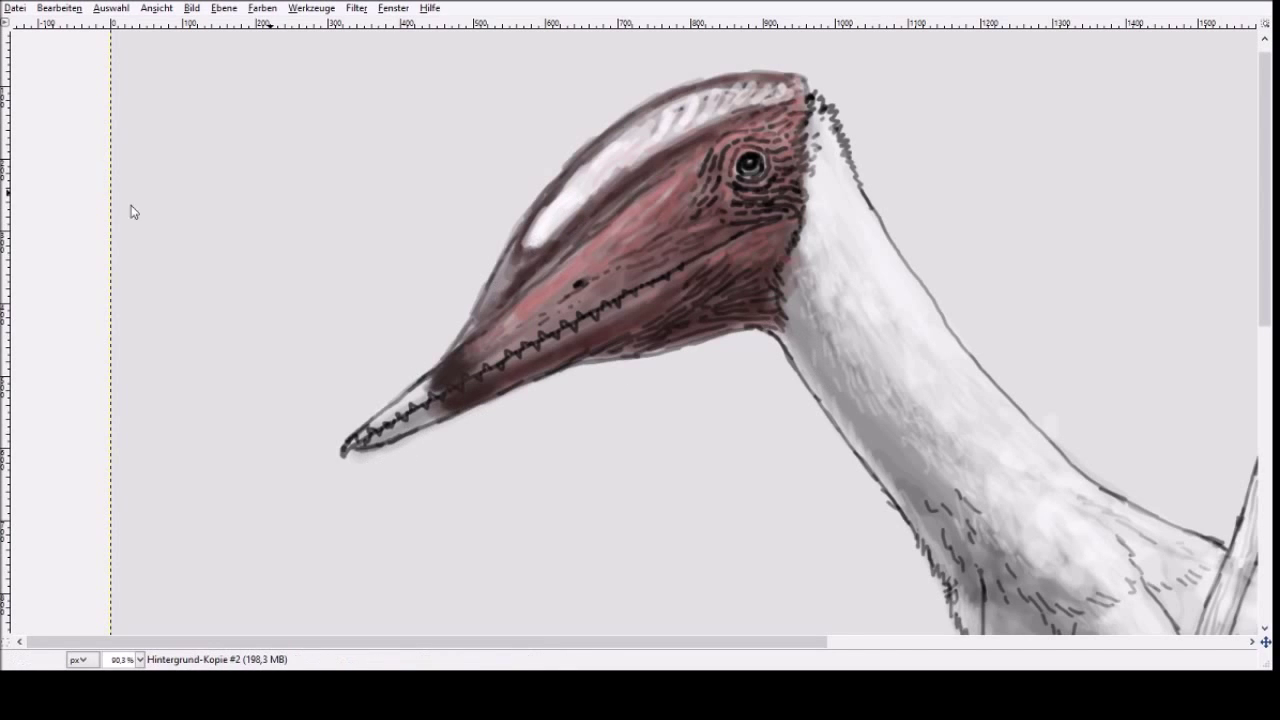
drag(280, 267, 366, 430)
scroll(366, 430, up, 4)
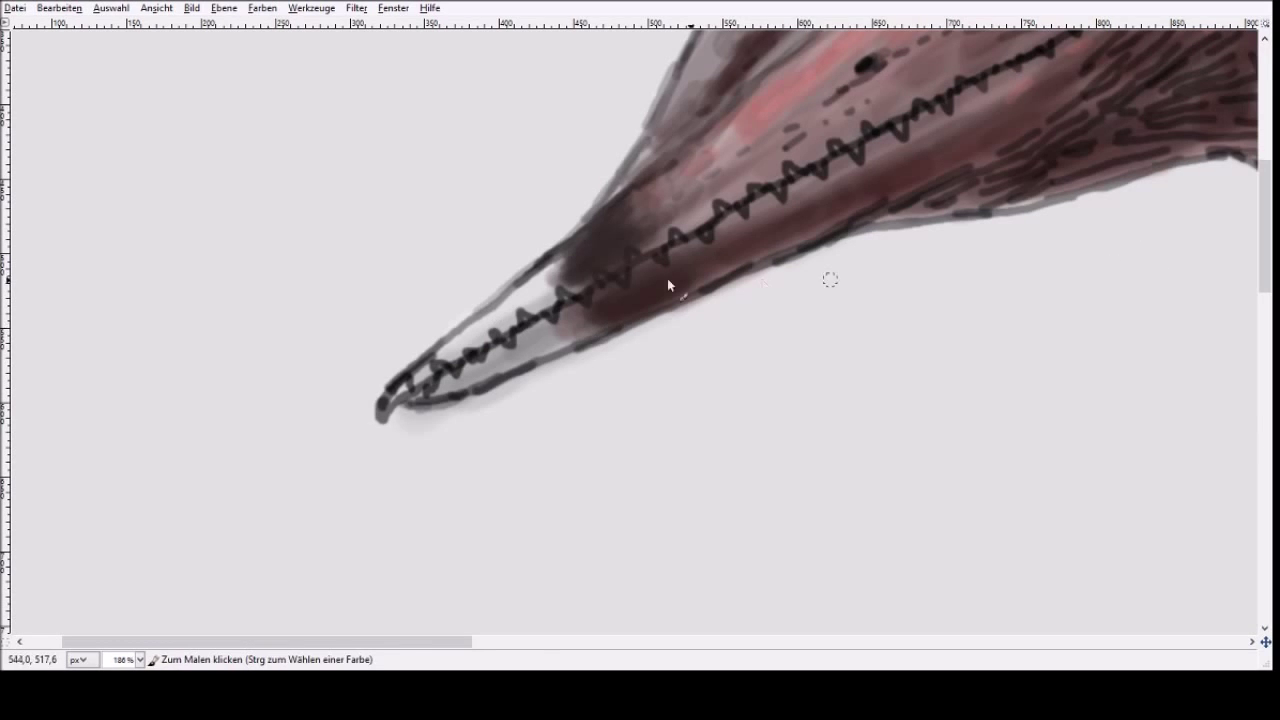
mouse_move(503, 309)
mouse_down()
mouse_move(551, 278)
mouse_move(424, 370)
mouse_up()
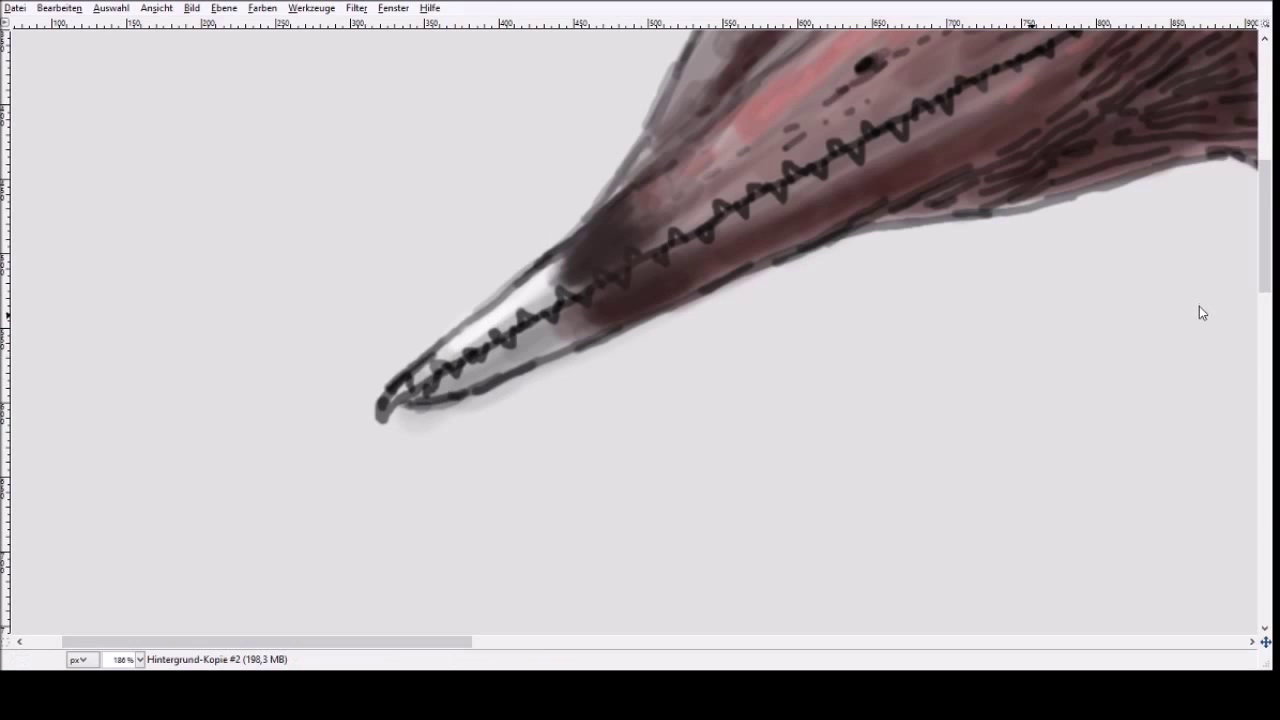
- Fill the individual teeth along the whole jaw line with small white dabs, from the beak tip back towards the cheek
click(779, 188)
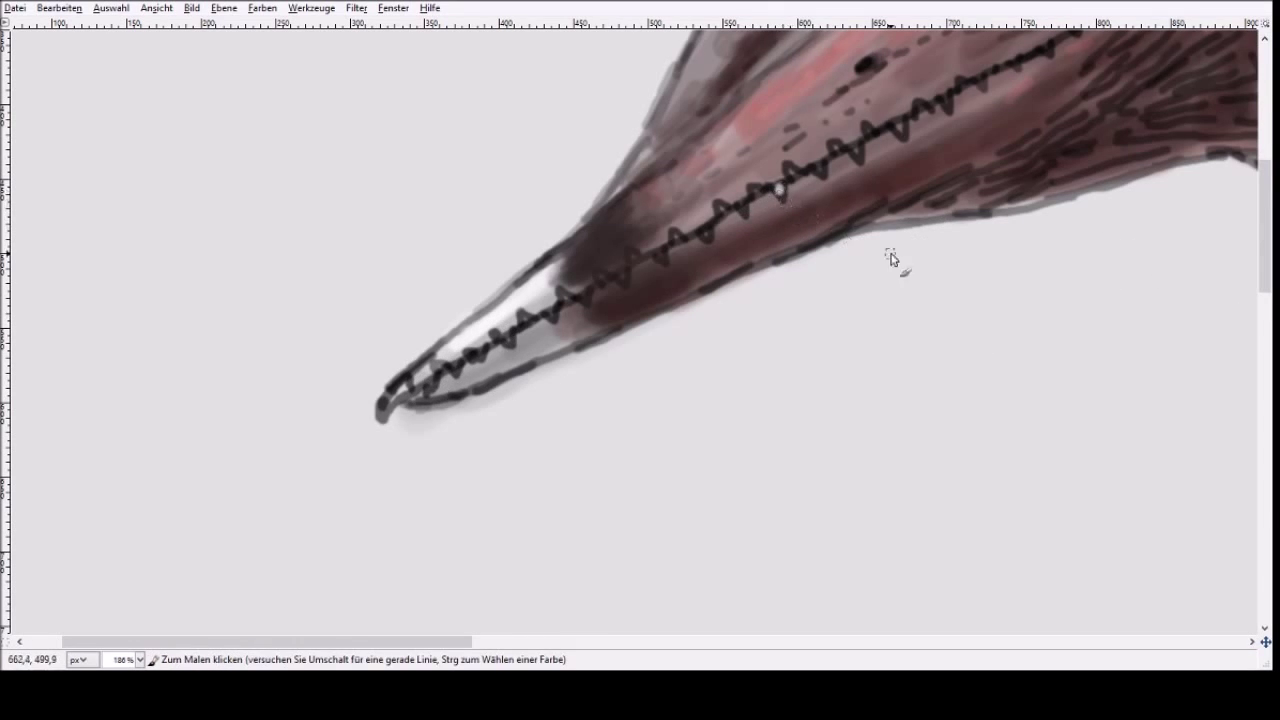
click(792, 171)
click(816, 164)
click(834, 146)
click(857, 146)
click(868, 131)
click(899, 126)
click(633, 258)
click(620, 270)
click(598, 275)
click(585, 296)
click(562, 294)
click(549, 313)
click(527, 316)
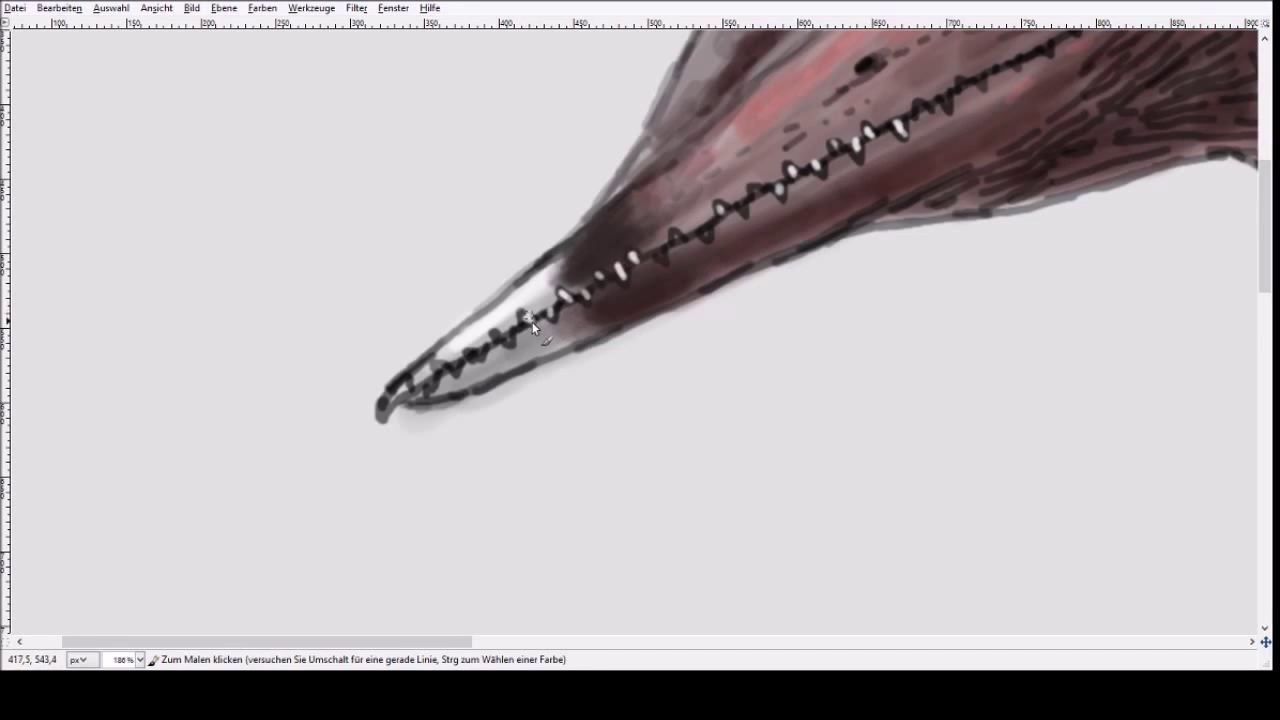
click(505, 333)
click(495, 336)
drag(400, 641, 497, 641)
click(405, 231)
click(376, 237)
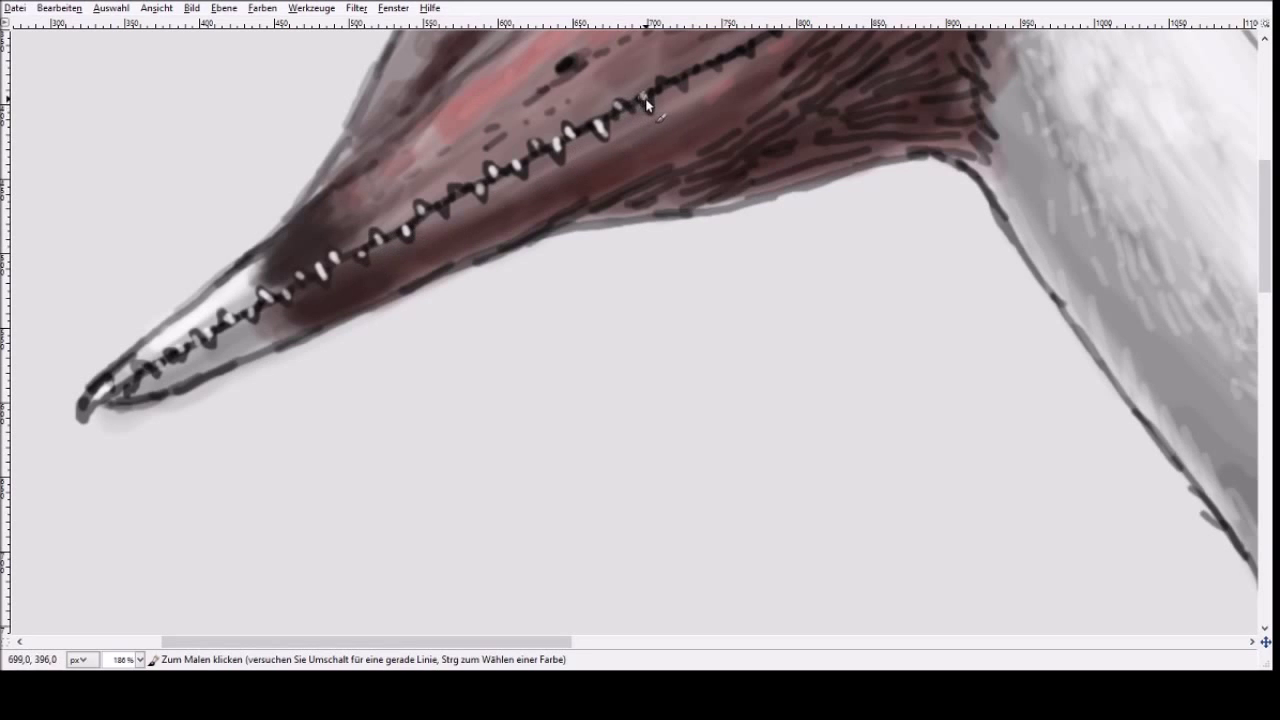
click(681, 78)
click(712, 62)
- Add fine pale pink highlight strokes around the nostril, above and in front of the eye, and across the cheek
scroll(951, 254, up, 5)
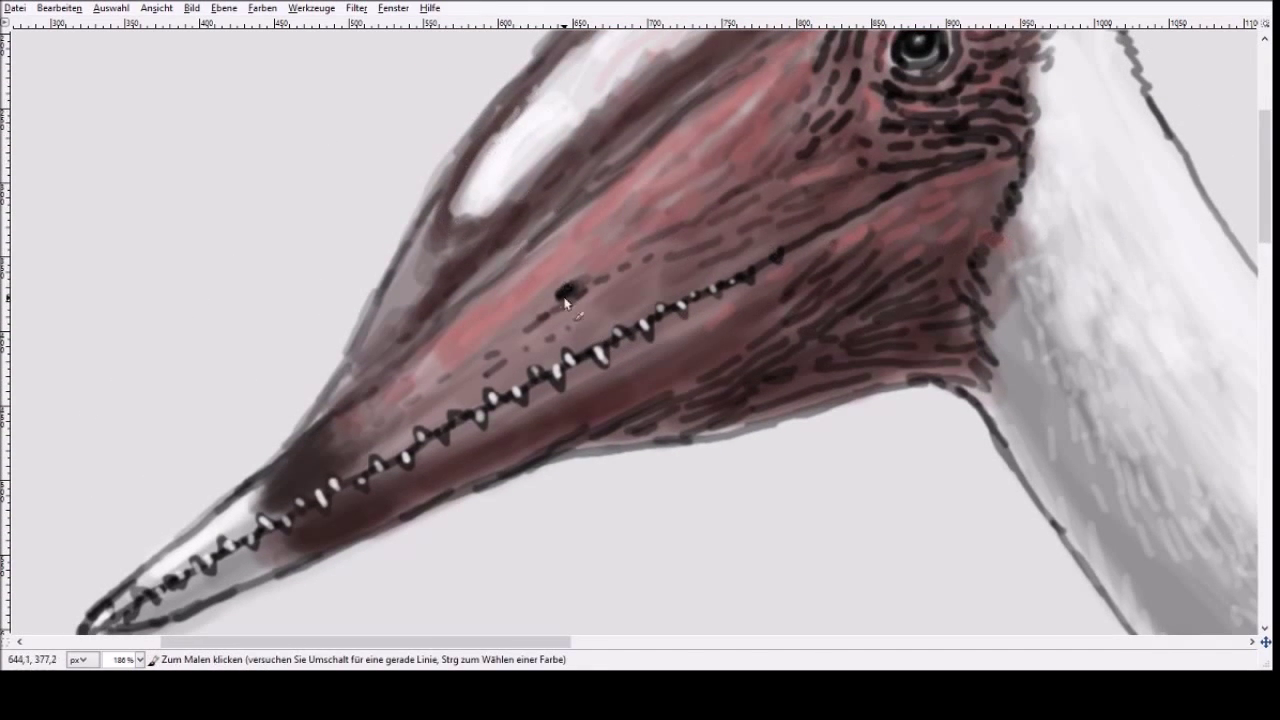
drag(586, 292, 614, 256)
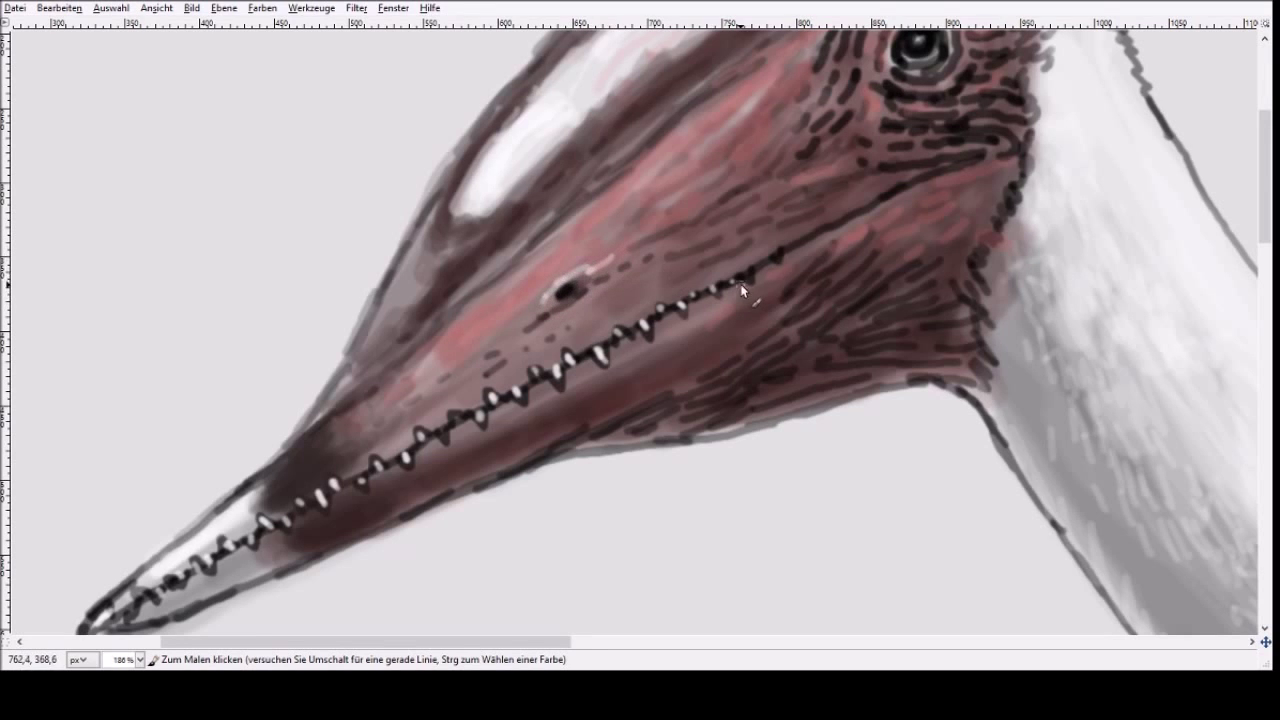
scroll(850, 210, up, 3)
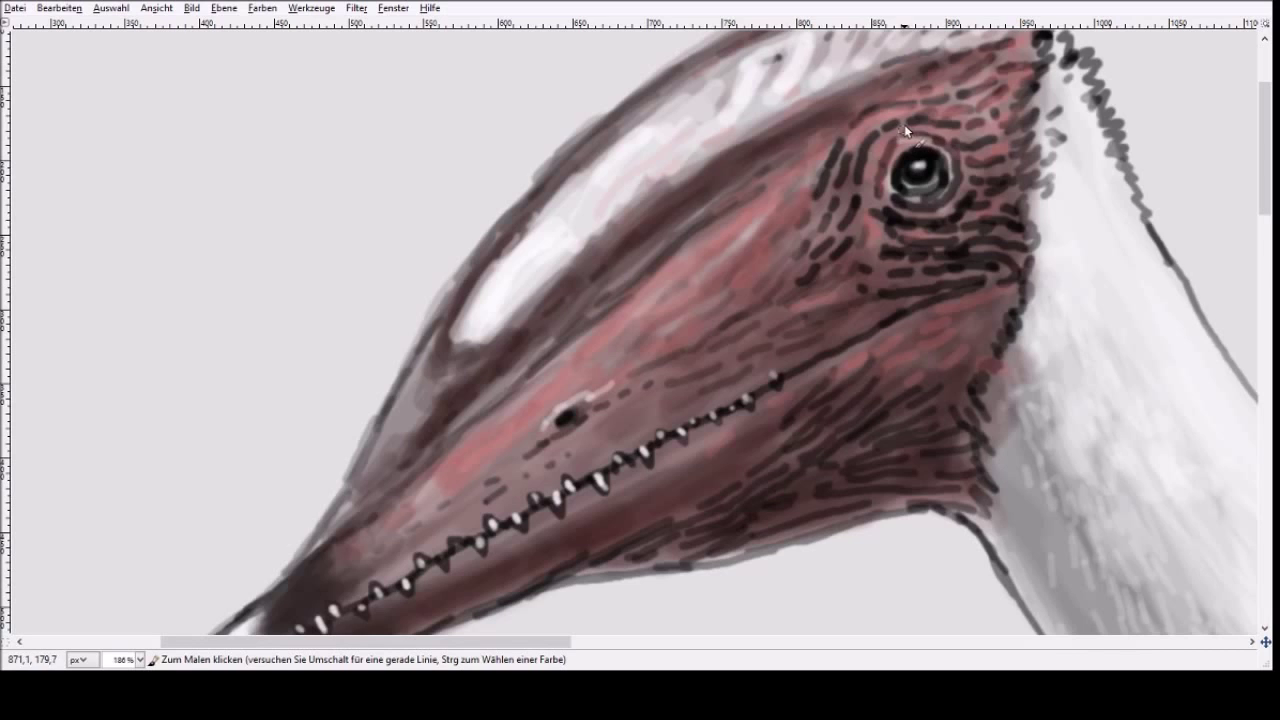
mouse_move(945, 102)
mouse_down()
mouse_move(879, 118)
mouse_move(897, 93)
mouse_move(932, 92)
mouse_up()
drag(811, 139, 807, 165)
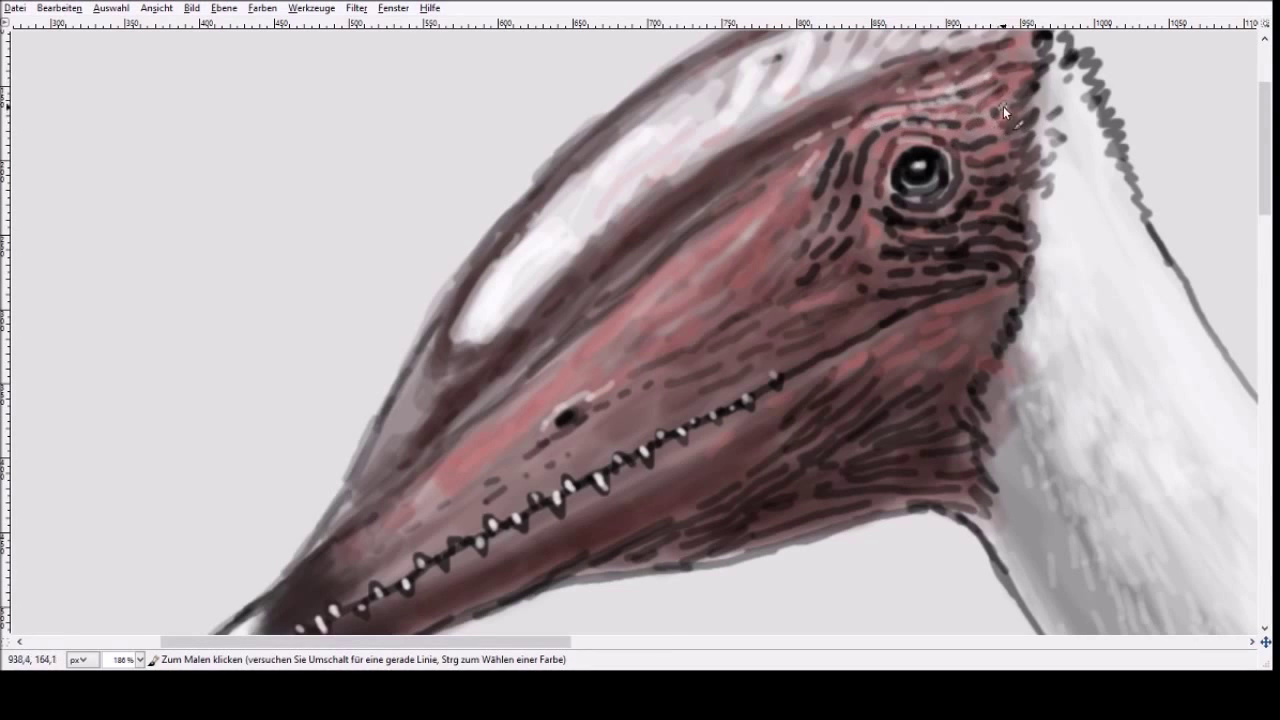
drag(1002, 70, 1022, 56)
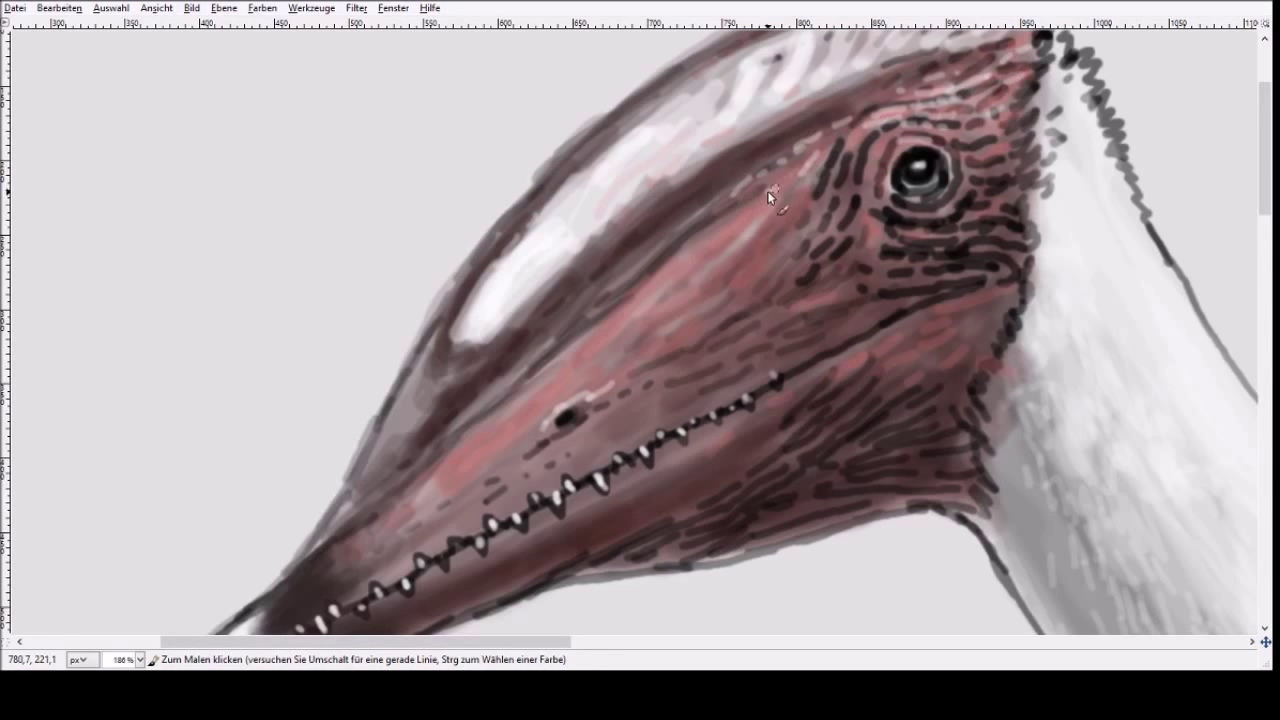
drag(694, 332, 729, 322)
mouse_move(757, 285)
mouse_down()
mouse_move(776, 266)
mouse_move(798, 290)
mouse_up()
drag(745, 320, 818, 306)
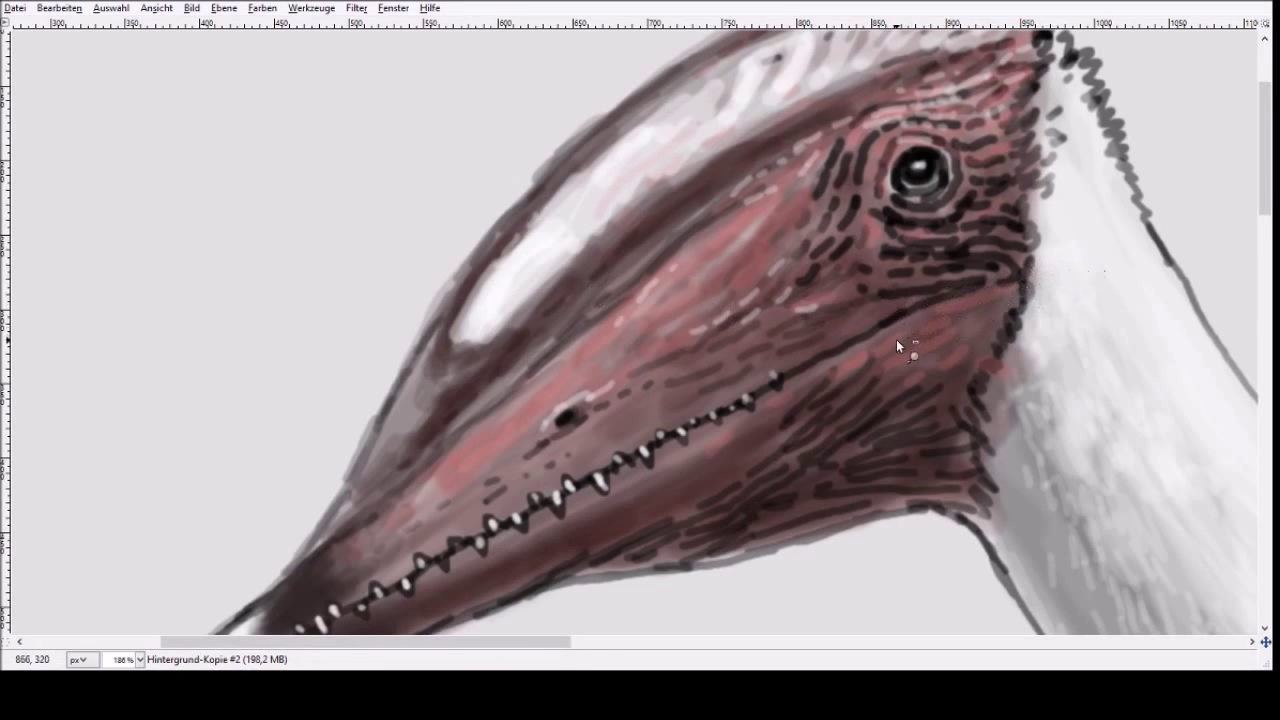
scroll(880, 380, down, 3)
scroll(870, 405, down, 1)
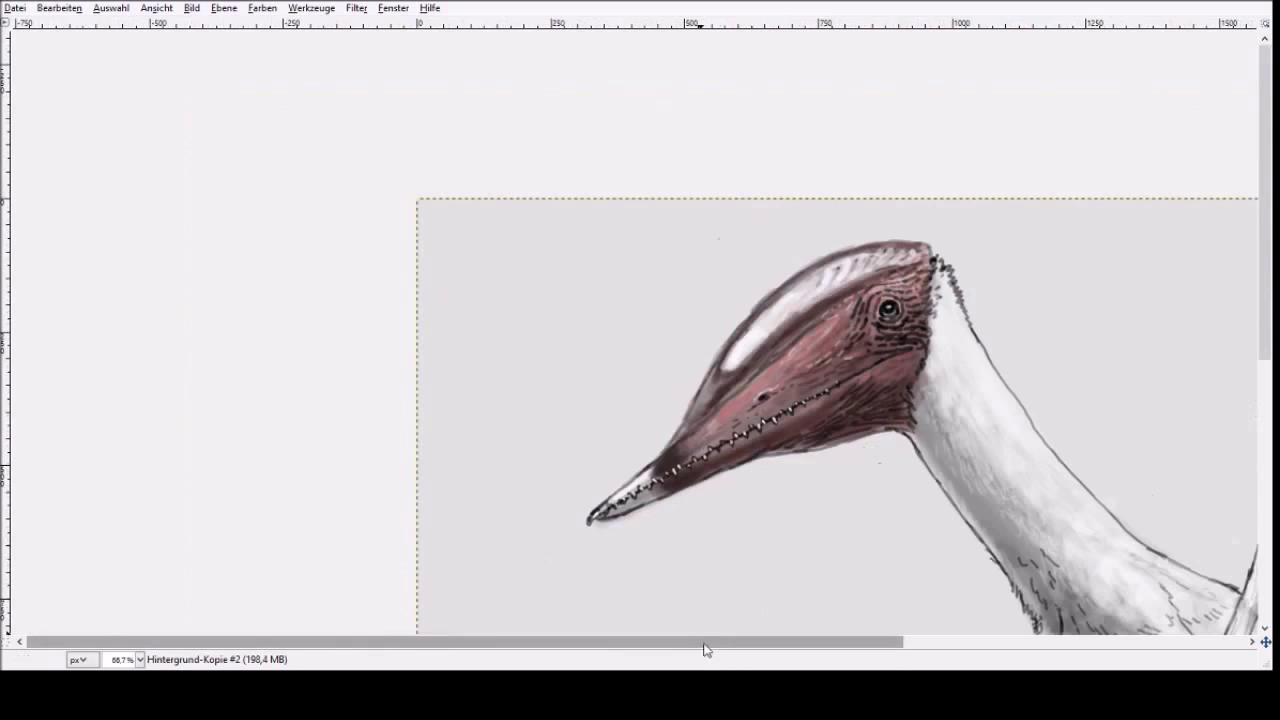
drag(706, 645, 822, 645)
drag(1262, 310, 1227, 432)
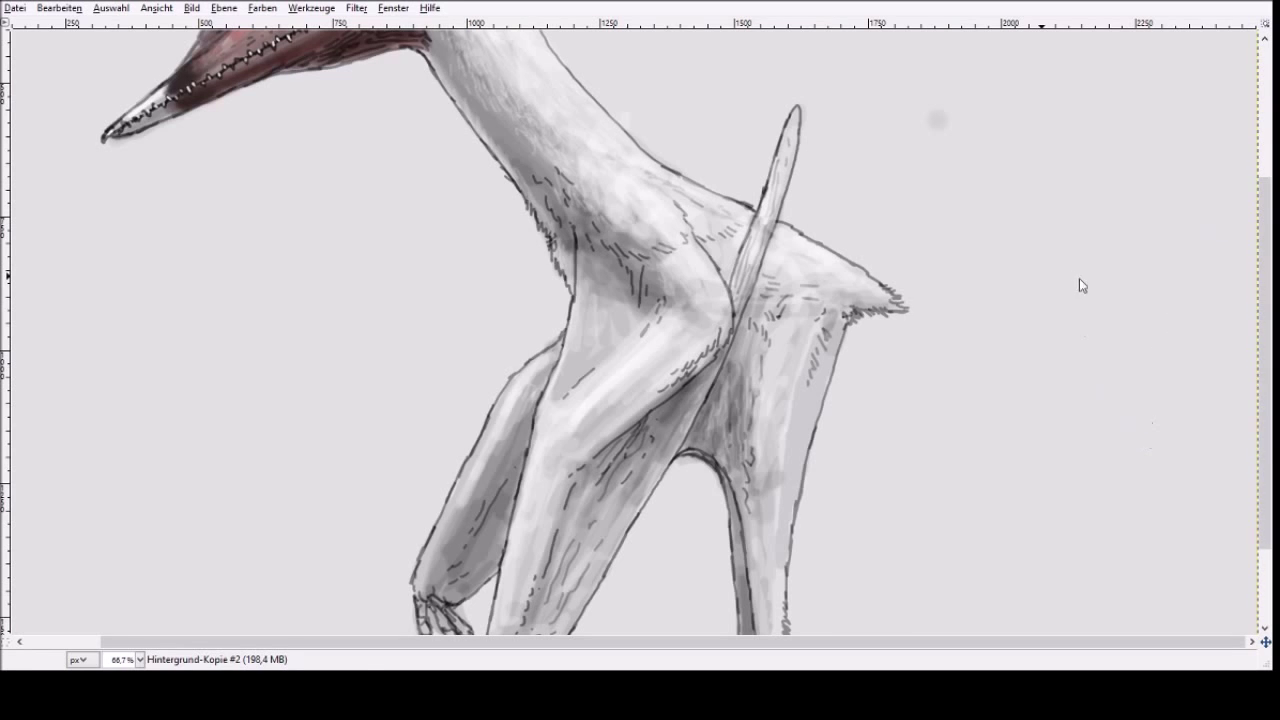
drag(873, 645, 798, 647)
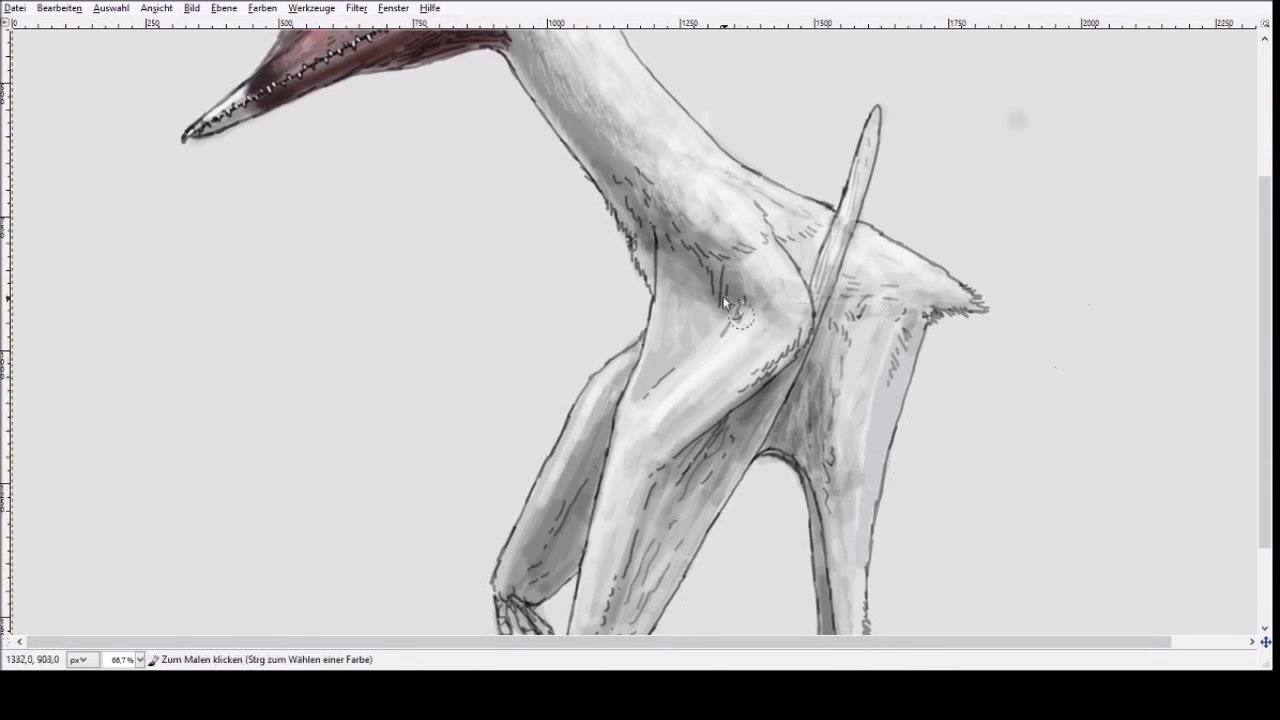
drag(636, 246, 668, 298)
click(59, 8)
click(70, 28)
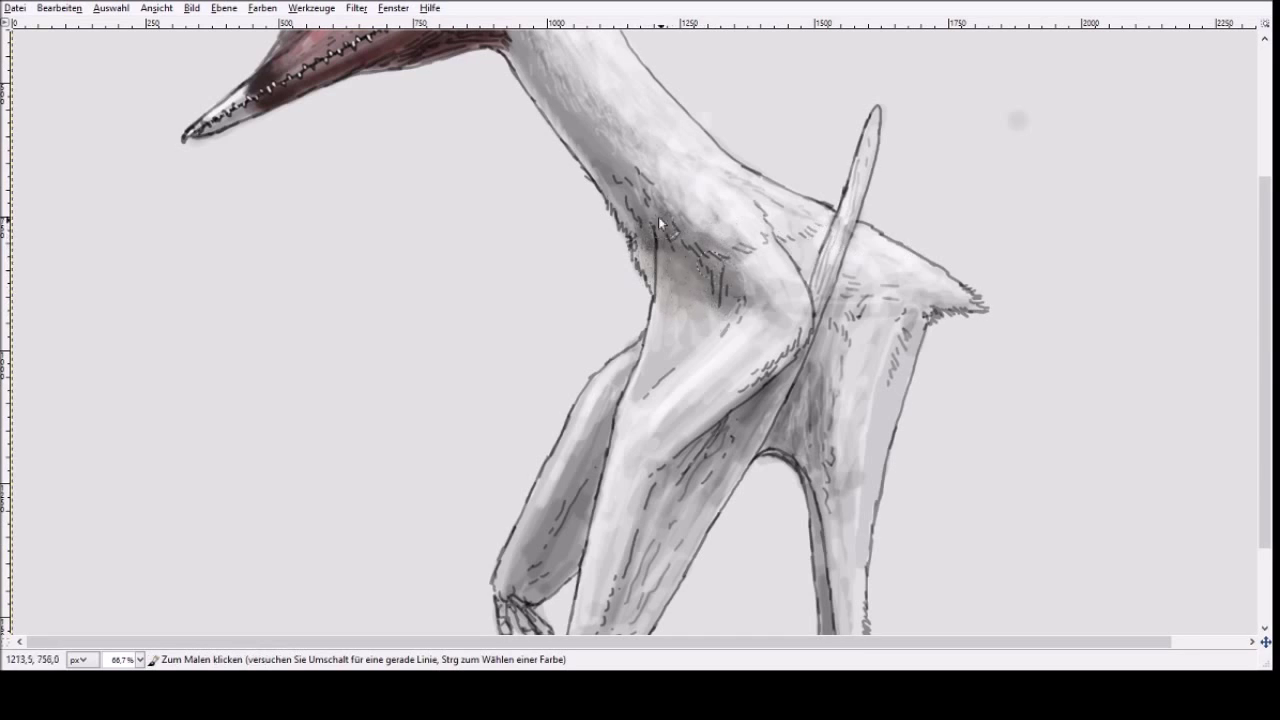
- Glaze translucent beige over the shoulder, near upper forelimb, back, hind leg, raised wing finger and wing membrane
mouse_move(716, 236)
mouse_down()
mouse_move(720, 191)
mouse_move(784, 214)
mouse_move(713, 183)
mouse_move(685, 198)
mouse_move(646, 256)
mouse_move(656, 226)
mouse_move(702, 250)
mouse_move(698, 229)
mouse_move(633, 243)
mouse_move(707, 263)
mouse_move(628, 405)
mouse_move(630, 437)
mouse_move(674, 415)
mouse_move(663, 441)
mouse_move(730, 415)
mouse_move(785, 340)
mouse_move(742, 352)
mouse_move(768, 253)
mouse_move(811, 280)
mouse_move(787, 218)
mouse_move(733, 184)
mouse_move(713, 192)
mouse_move(717, 268)
mouse_move(663, 240)
mouse_move(739, 284)
mouse_move(685, 251)
mouse_move(672, 268)
mouse_move(677, 363)
mouse_move(590, 480)
mouse_move(805, 424)
mouse_up()
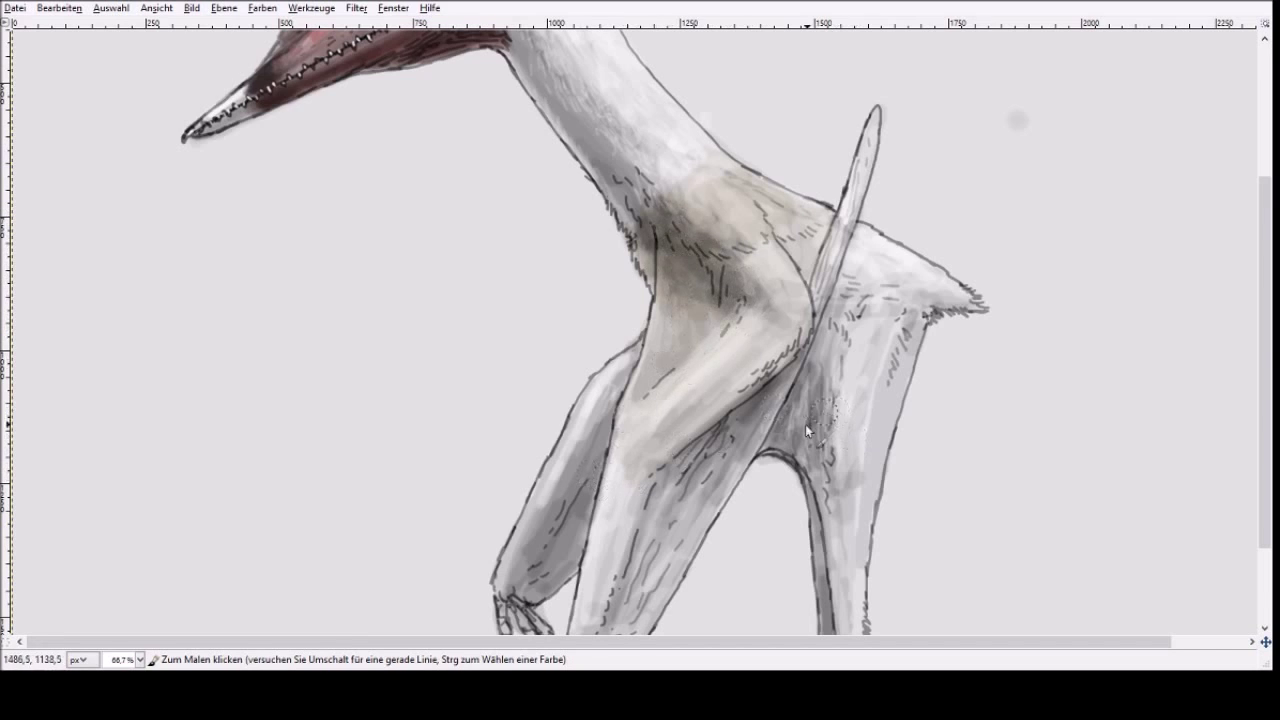
mouse_move(839, 508)
mouse_down()
mouse_move(845, 545)
mouse_move(888, 330)
mouse_move(810, 405)
mouse_move(862, 282)
mouse_move(900, 262)
mouse_move(955, 293)
mouse_move(805, 262)
mouse_move(790, 202)
mouse_move(779, 280)
mouse_up()
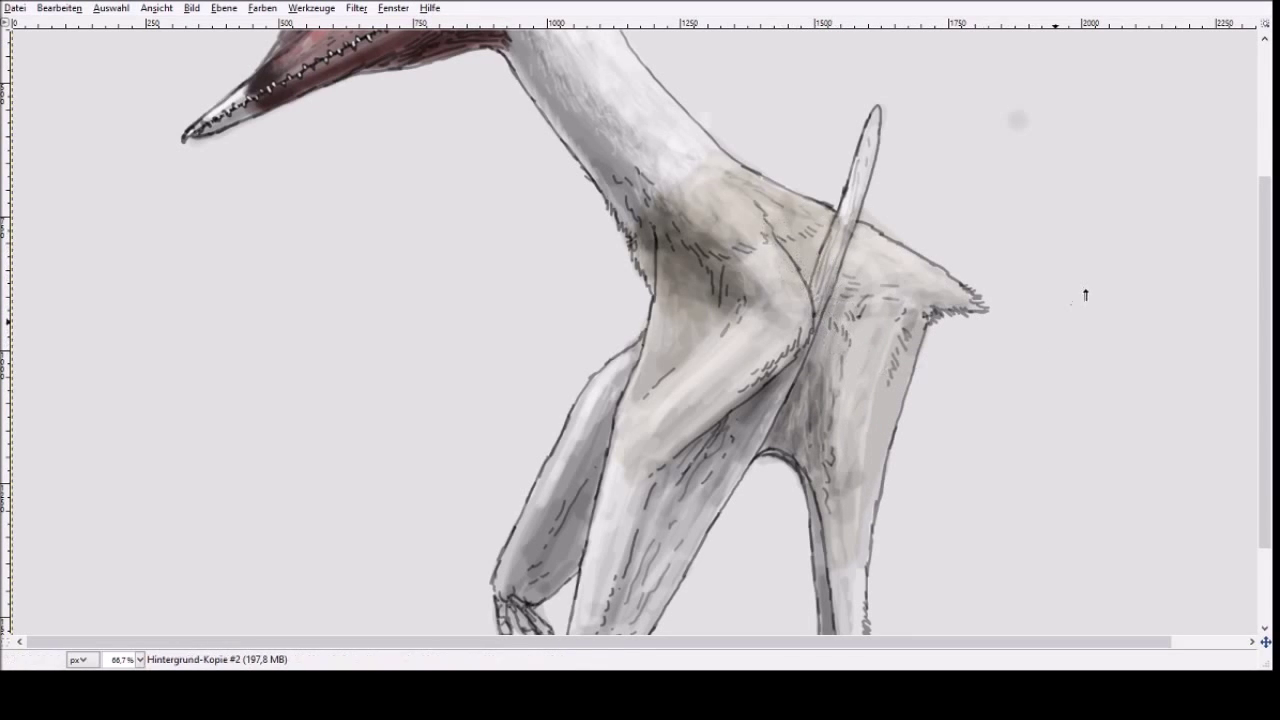
mouse_move(886, 177)
mouse_down()
mouse_move(873, 132)
mouse_move(832, 252)
mouse_move(848, 203)
mouse_up()
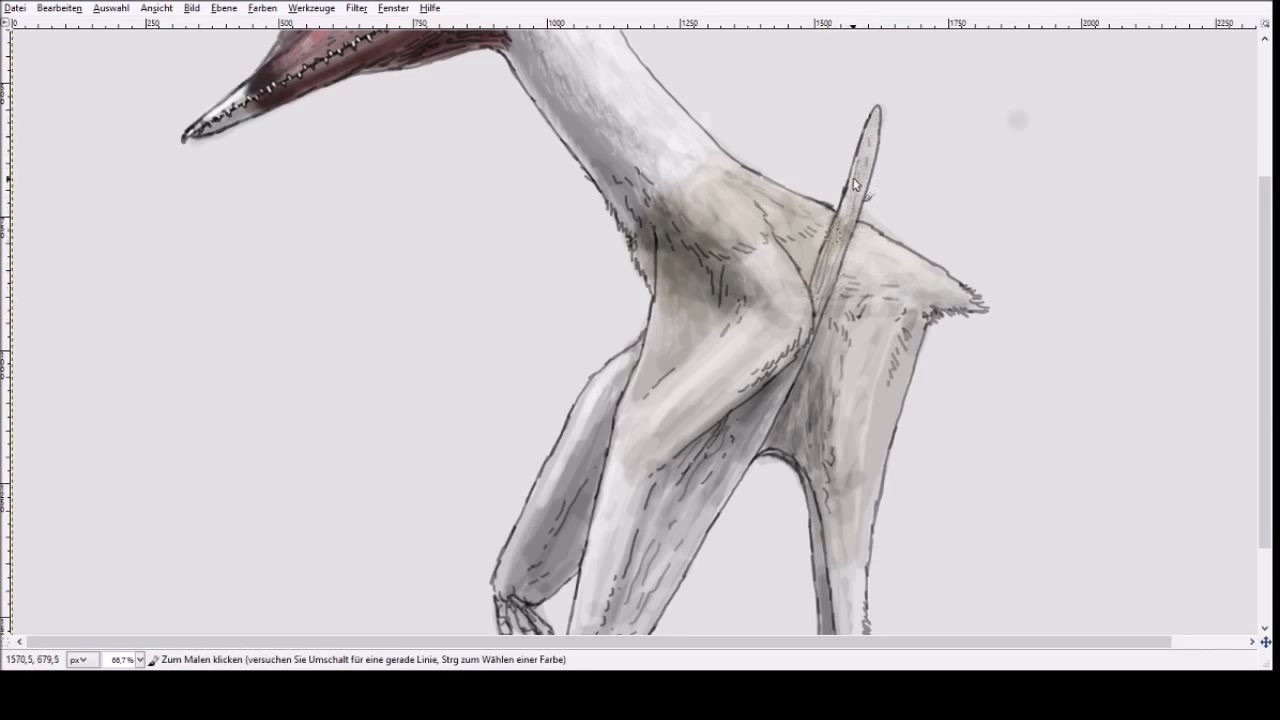
mouse_move(816, 303)
mouse_down()
mouse_move(880, 137)
mouse_move(791, 364)
mouse_move(718, 453)
mouse_move(625, 625)
mouse_move(657, 496)
mouse_move(626, 562)
mouse_up()
- Deepen the beige on the shoulder and near forelimb, and warm the far forelimb and the membrane beside the arch
mouse_move(731, 418)
mouse_down()
mouse_move(655, 489)
mouse_move(673, 456)
mouse_move(639, 458)
mouse_move(728, 314)
mouse_move(785, 320)
mouse_move(745, 255)
mouse_move(734, 300)
mouse_up()
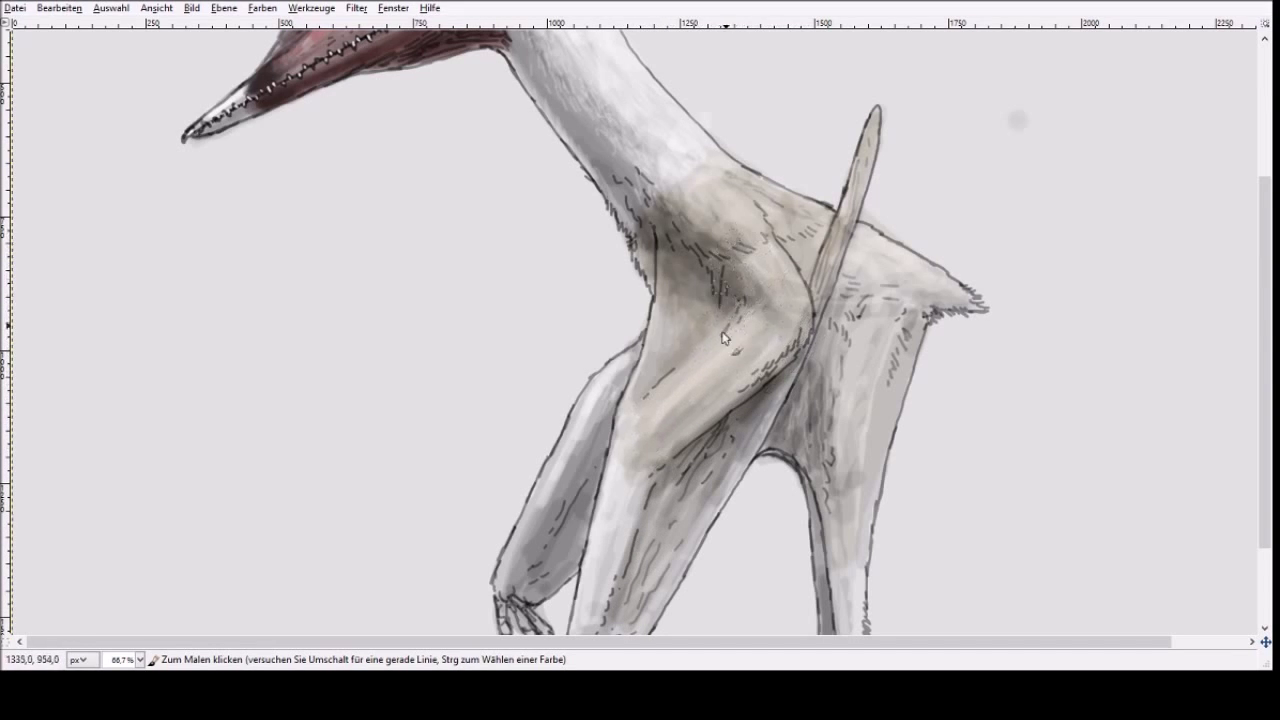
drag(782, 350, 687, 441)
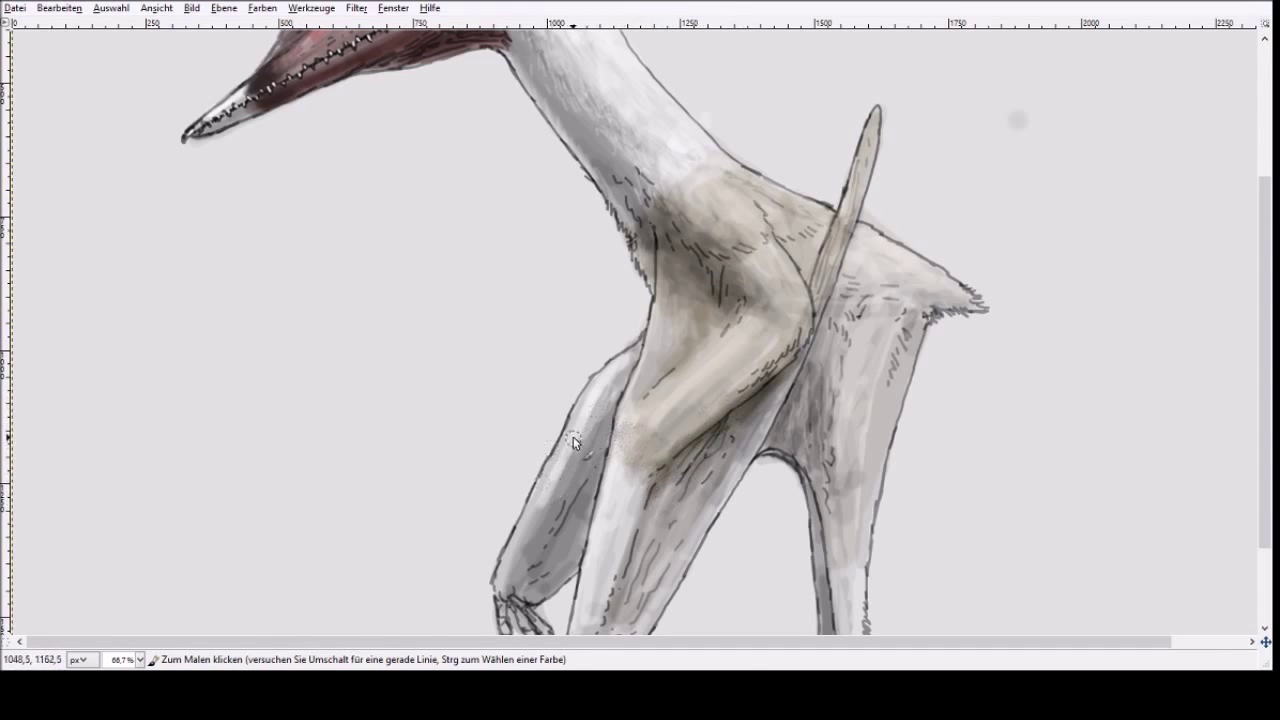
drag(590, 503, 525, 585)
mouse_move(814, 405)
mouse_down()
mouse_move(786, 436)
mouse_move(816, 468)
mouse_move(814, 561)
mouse_up()
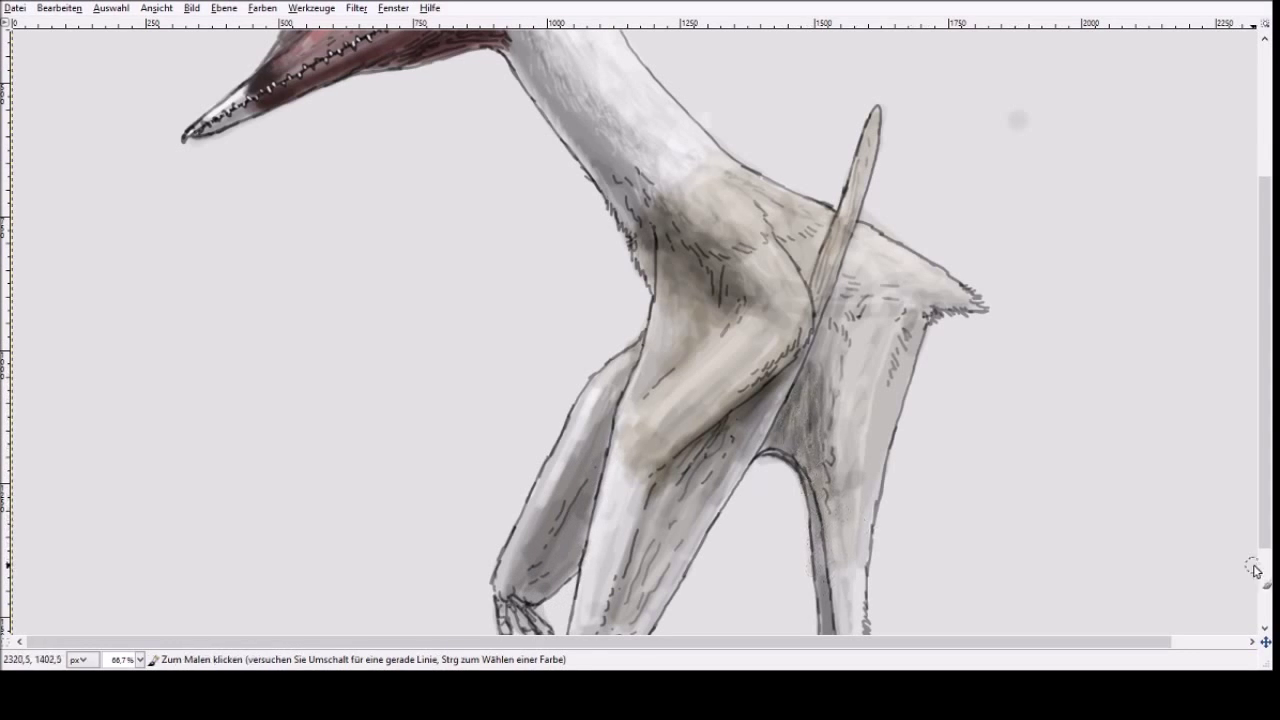
- Shade the hind leg with brown strokes along its rear edge and shadow side, and layer more beige over the adjoining body
scroll(814, 567, down, 3)
mouse_move(831, 501)
mouse_down()
mouse_move(805, 347)
mouse_move(853, 509)
mouse_move(874, 320)
mouse_move(910, 202)
mouse_up()
drag(906, 266, 916, 178)
drag(890, 230, 886, 190)
mouse_move(870, 340)
mouse_down()
mouse_move(864, 310)
mouse_move(852, 508)
mouse_up()
drag(870, 396, 862, 354)
mouse_move(858, 426)
mouse_down()
mouse_move(848, 369)
mouse_move(823, 336)
mouse_move(861, 338)
mouse_move(835, 344)
mouse_move(834, 314)
mouse_move(856, 327)
mouse_move(912, 219)
mouse_move(850, 310)
mouse_up()
drag(846, 296, 826, 358)
drag(843, 197, 833, 163)
drag(778, 80, 752, 110)
drag(712, 190, 702, 198)
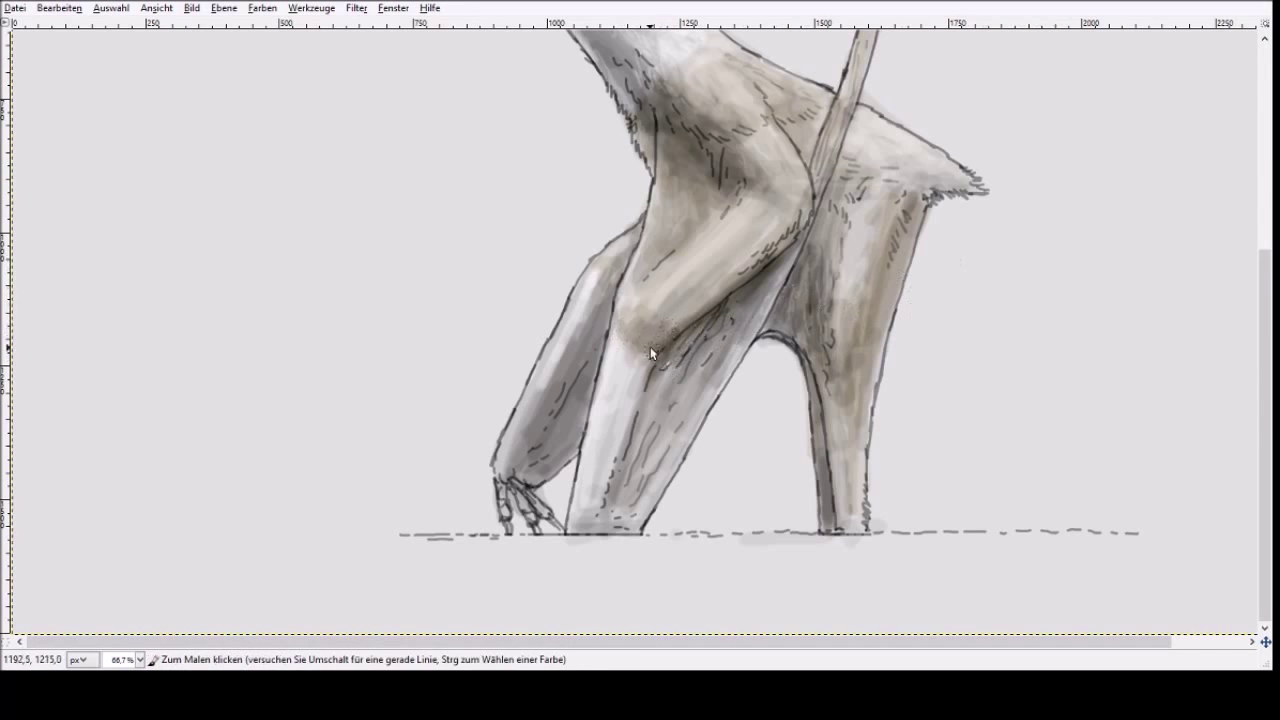
- Shade the near elbow, far forelimb's elbow, lower hind leg and front of the shoulder and chest with translucent dark brown strokes
mouse_move(696, 318)
mouse_down()
mouse_move(652, 336)
mouse_move(619, 323)
mouse_move(649, 329)
mouse_move(650, 376)
mouse_move(643, 347)
mouse_move(659, 349)
mouse_move(684, 317)
mouse_move(656, 354)
mouse_move(630, 326)
mouse_move(637, 384)
mouse_move(613, 513)
mouse_up()
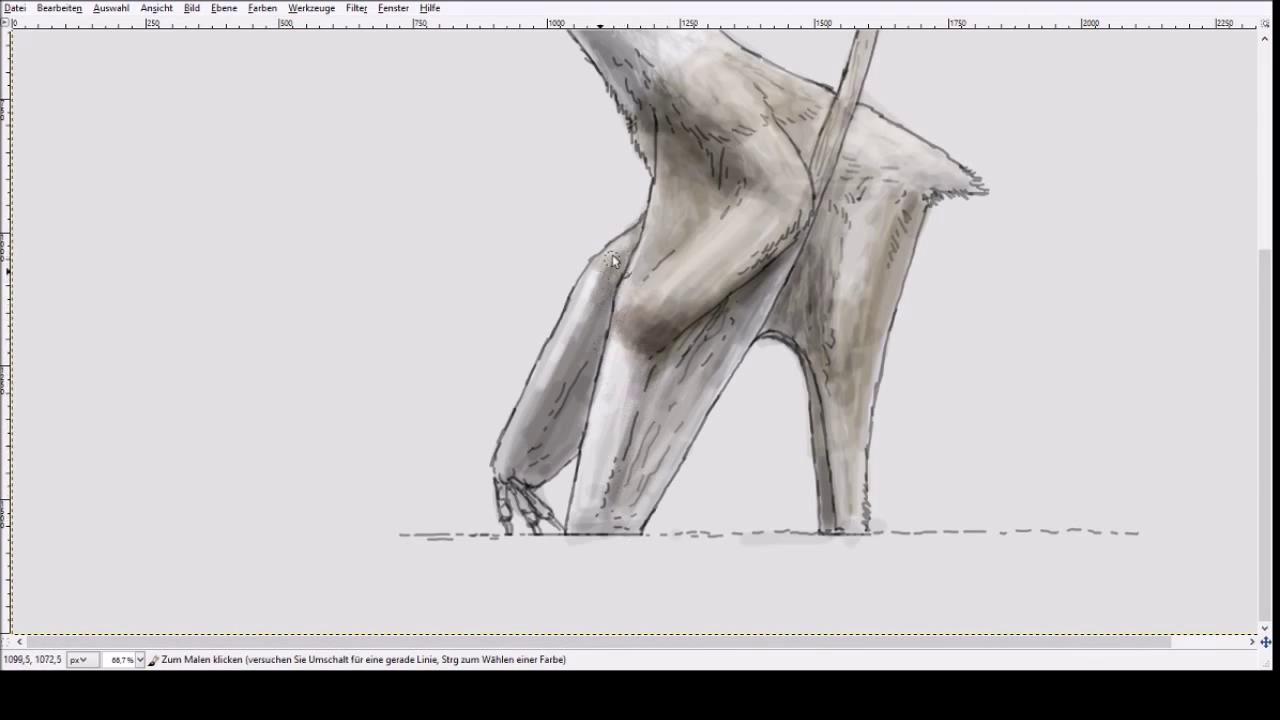
mouse_move(593, 314)
mouse_down()
mouse_move(612, 346)
mouse_move(652, 338)
mouse_up()
mouse_move(824, 330)
mouse_down()
mouse_move(858, 500)
mouse_move(855, 390)
mouse_move(853, 456)
mouse_move(845, 415)
mouse_move(870, 310)
mouse_up()
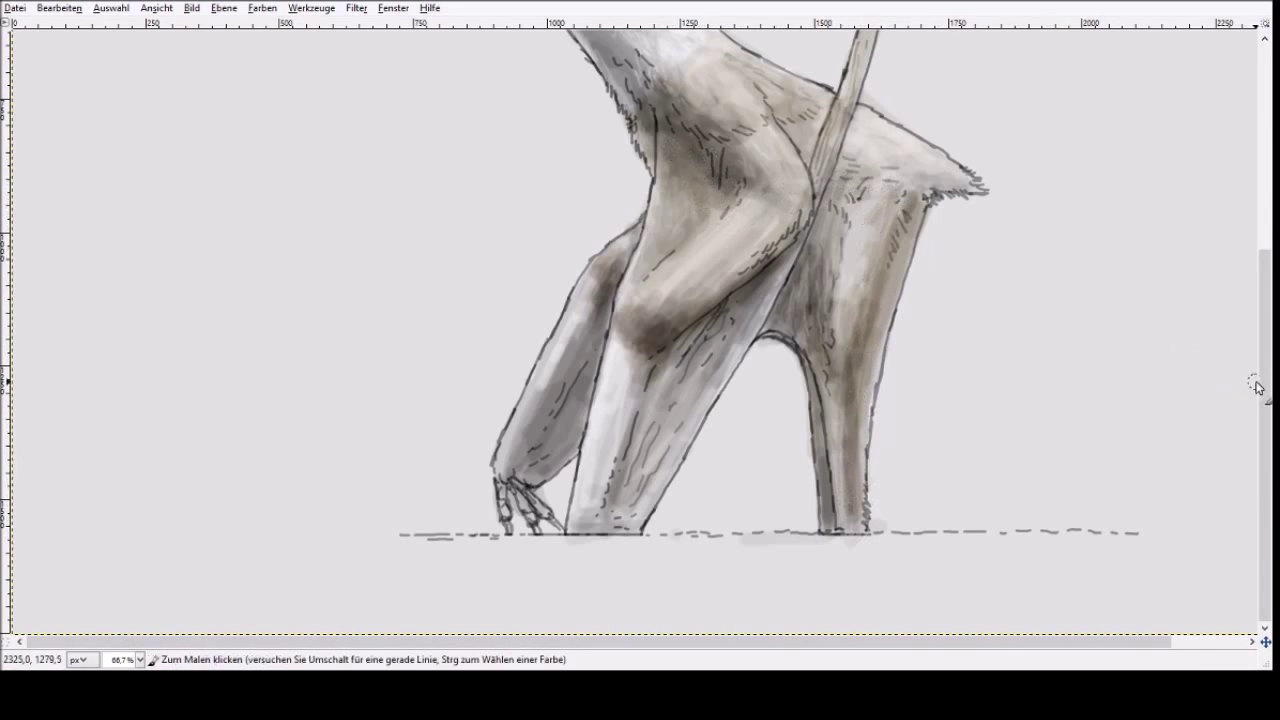
scroll(1257, 387, up, 5)
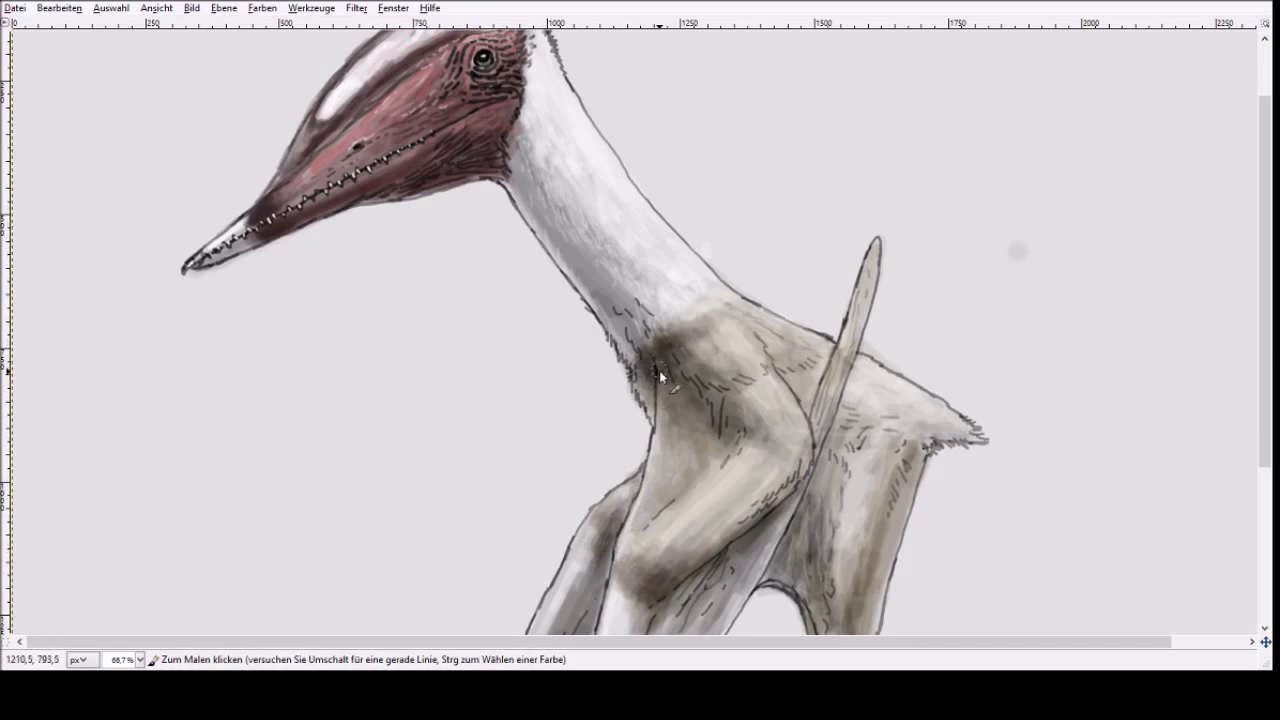
drag(651, 409, 634, 382)
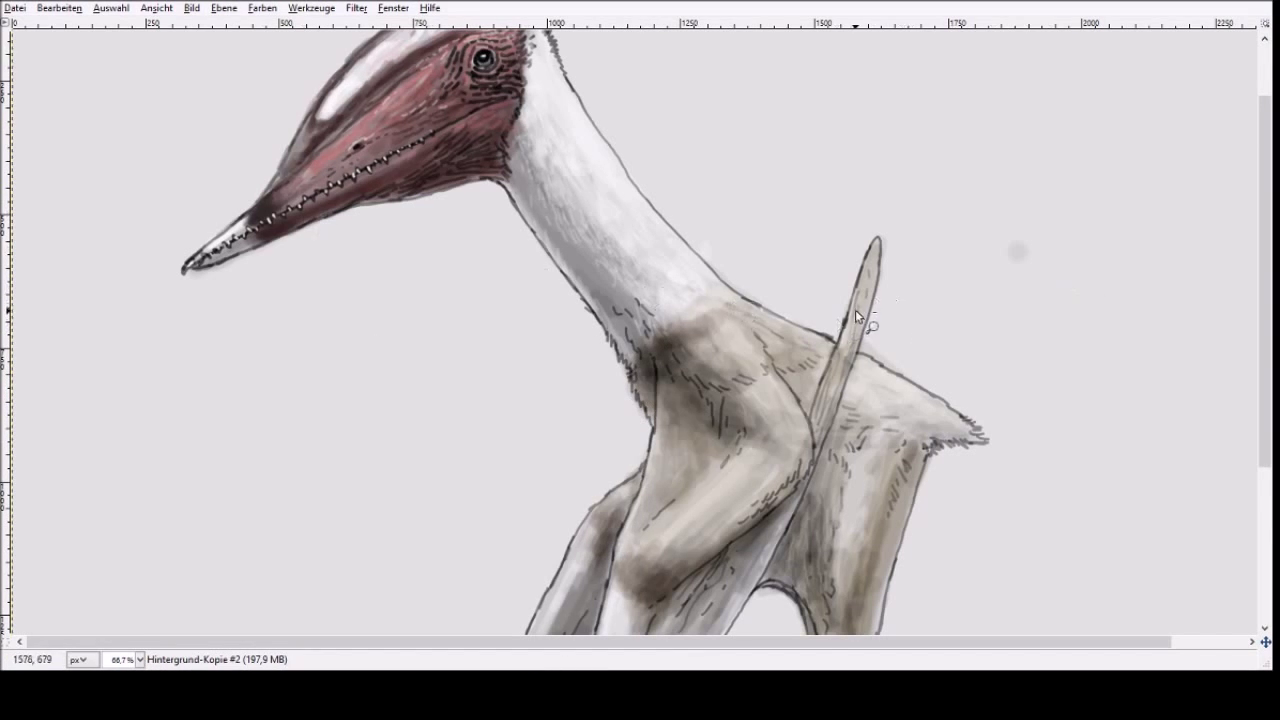
key(minus)
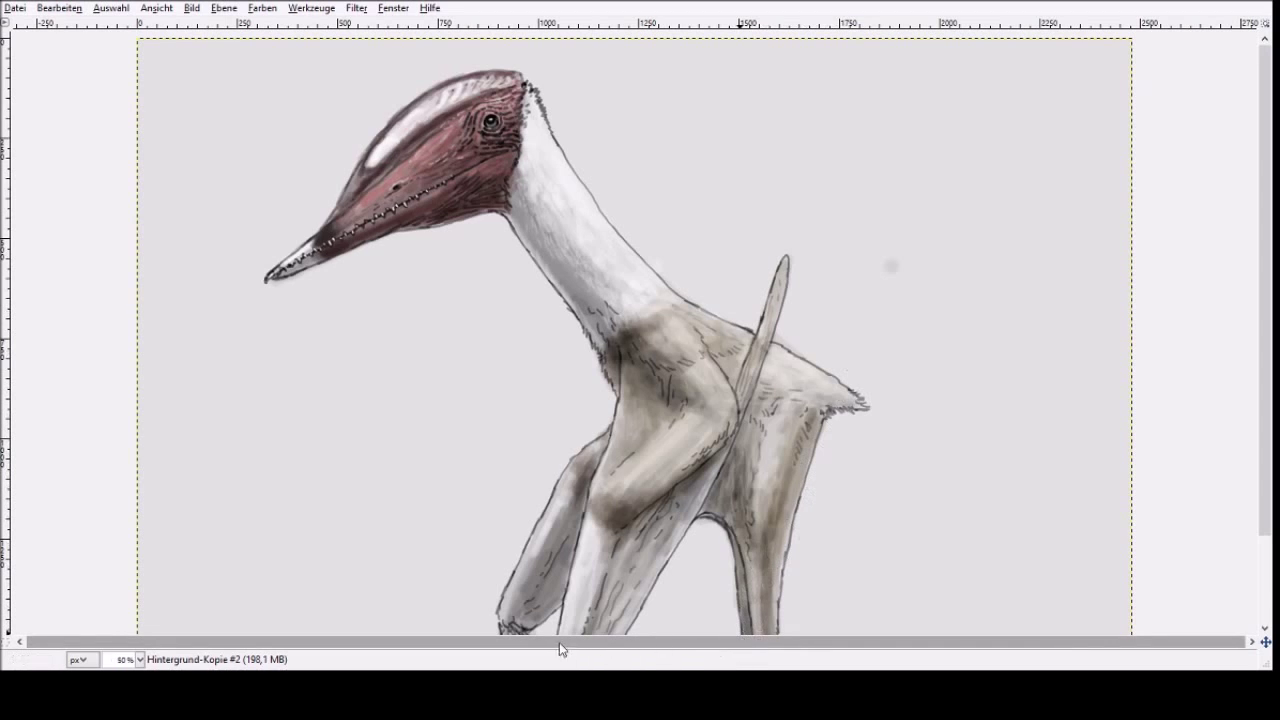
drag(1263, 641, 1246, 640)
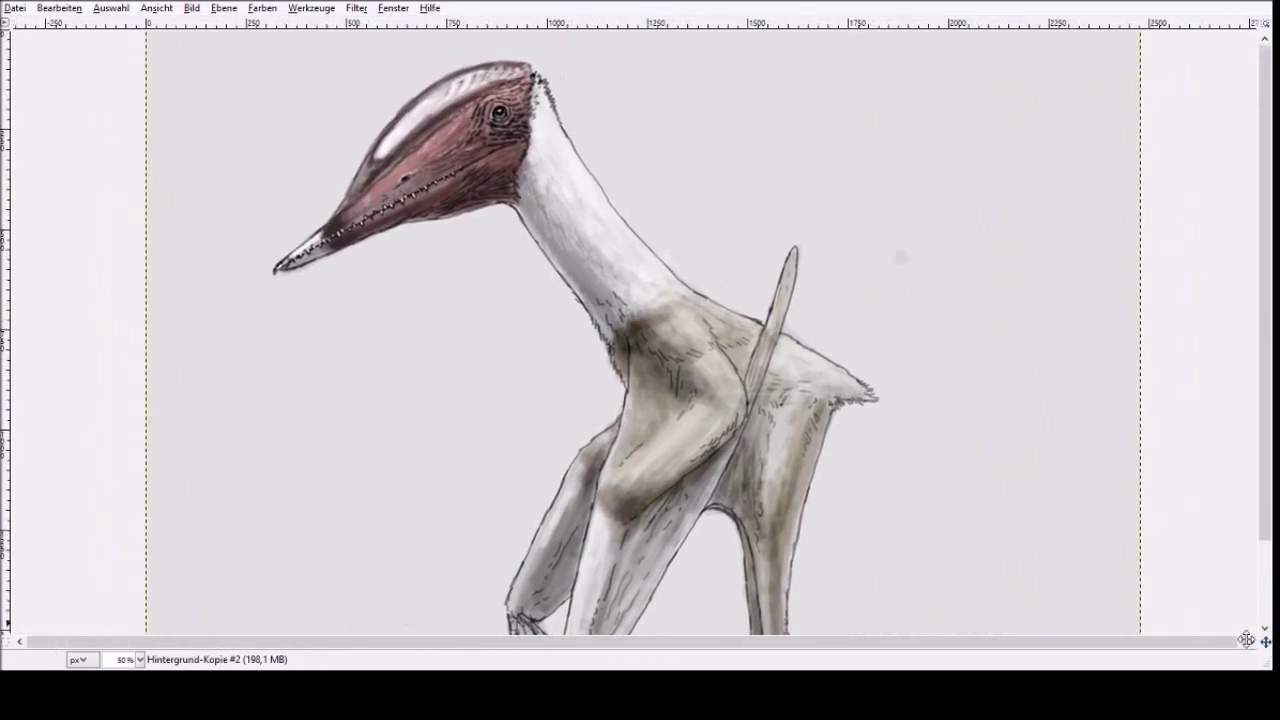
ctrl+click(743, 360)
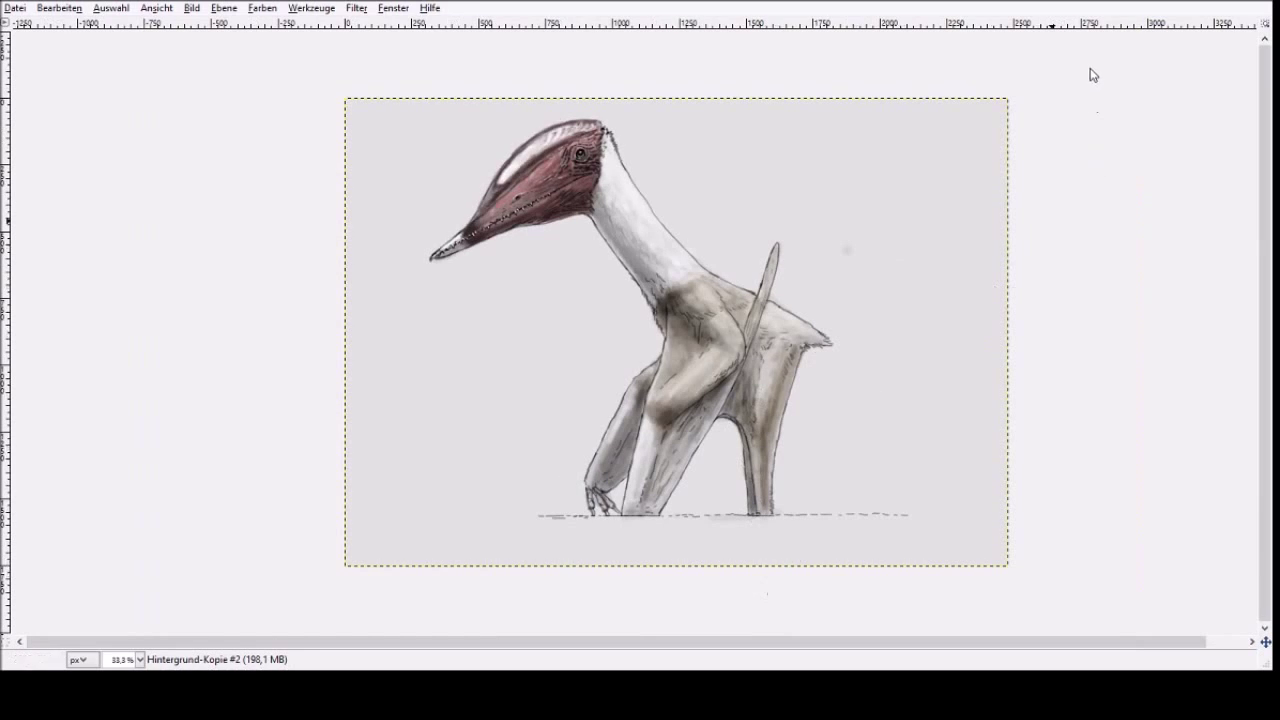
key(o)
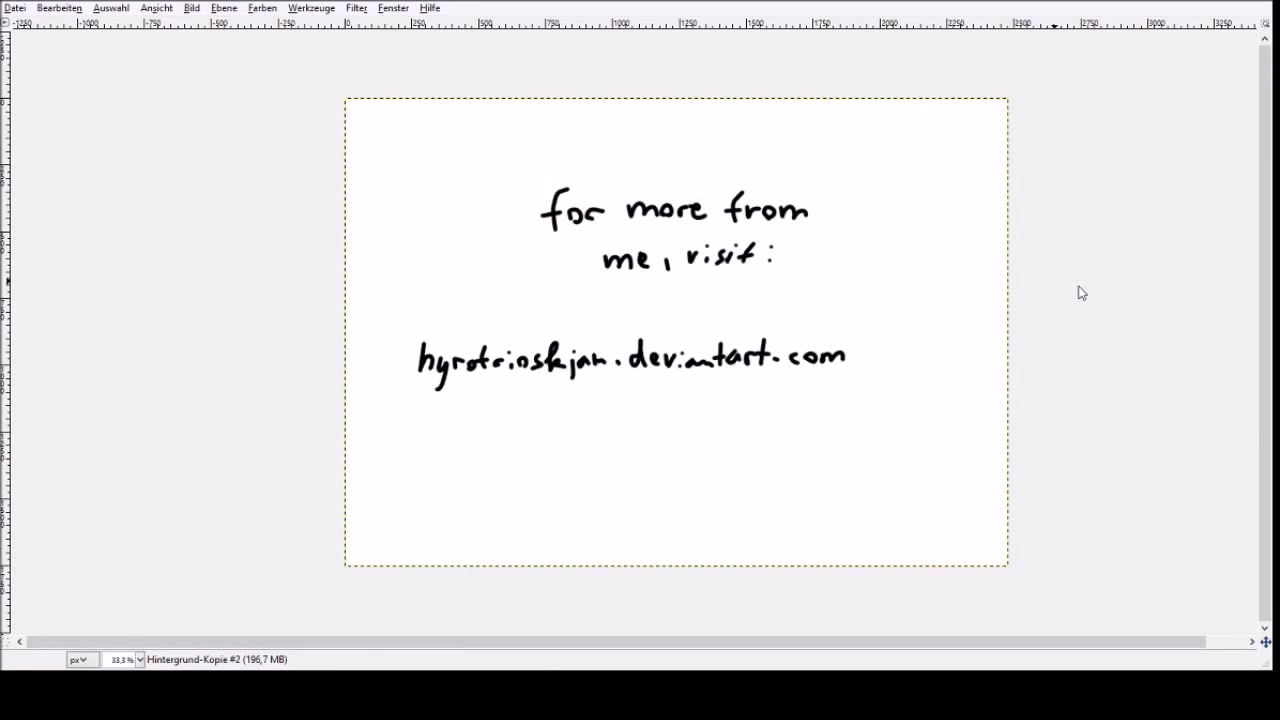
key(ctrl+z)
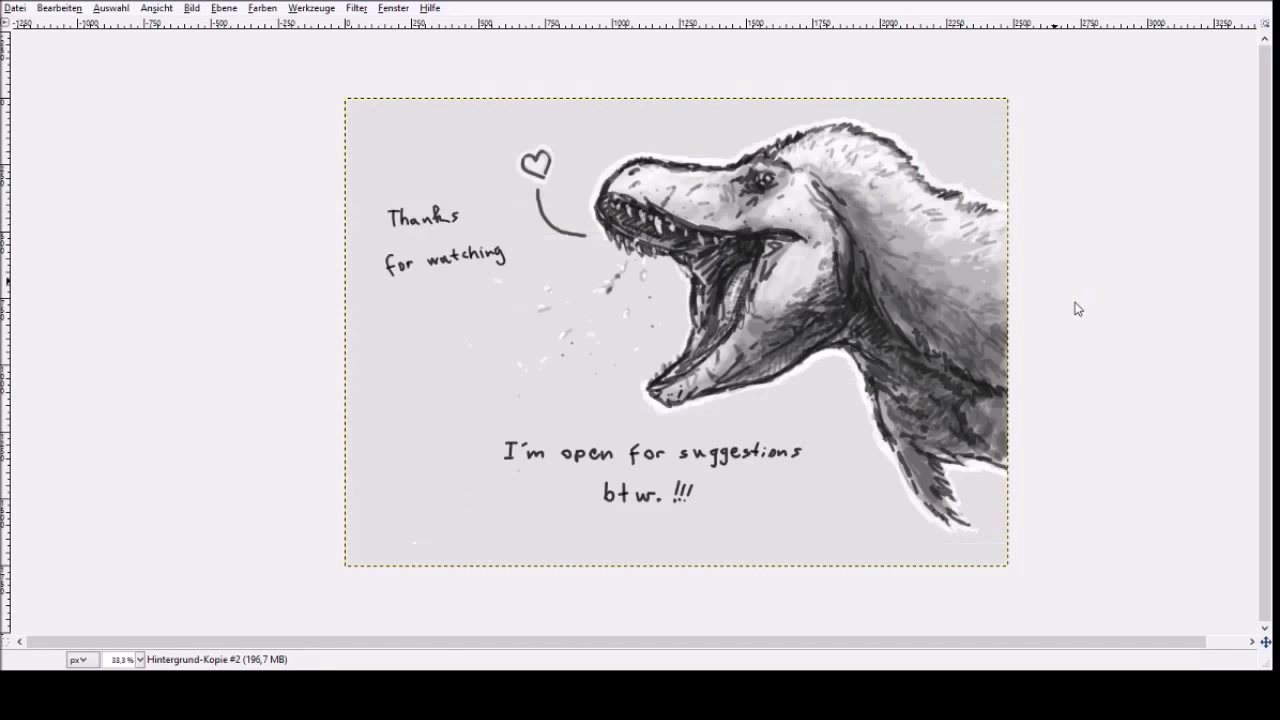